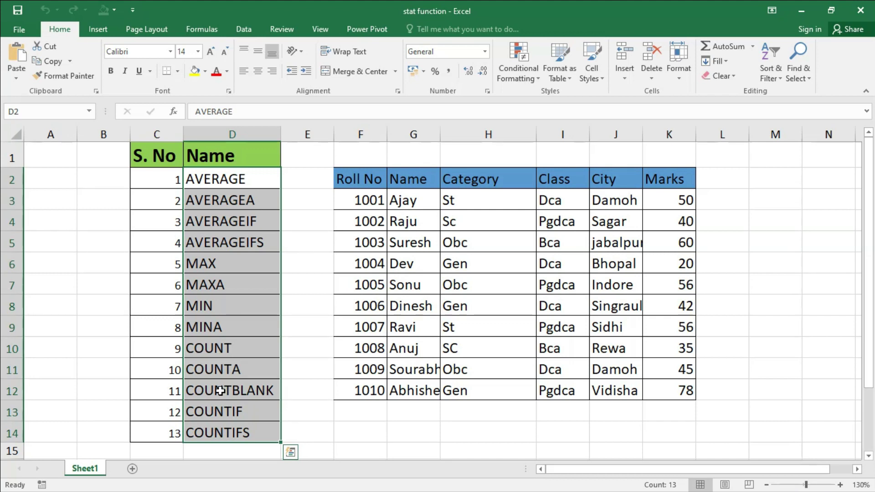
# Step: Examine the numbered list of statistical functions, especially the four AVERAGE variants, and the student marks table beside it
pyautogui.moveTo(167, 187); pyautogui.dragTo(153, 424)
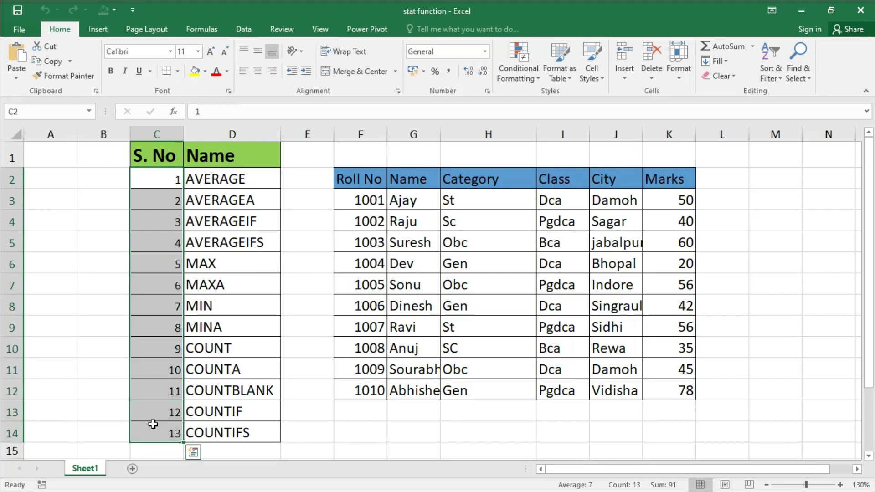
pyautogui.click(228, 319)
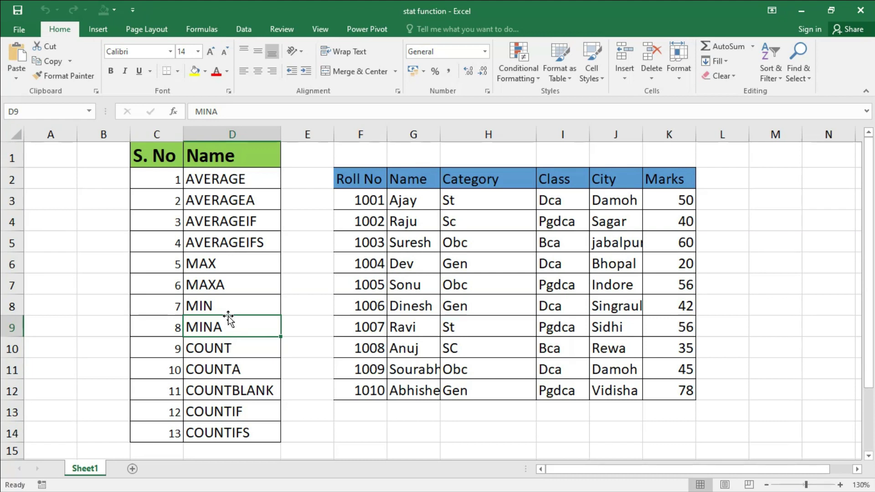
pyautogui.moveTo(381, 180); pyautogui.dragTo(663, 388)
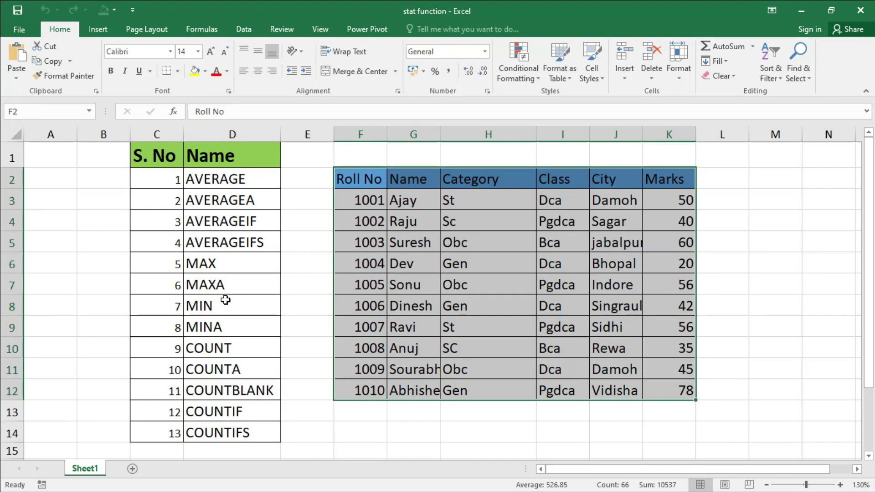
pyautogui.click(231, 180)
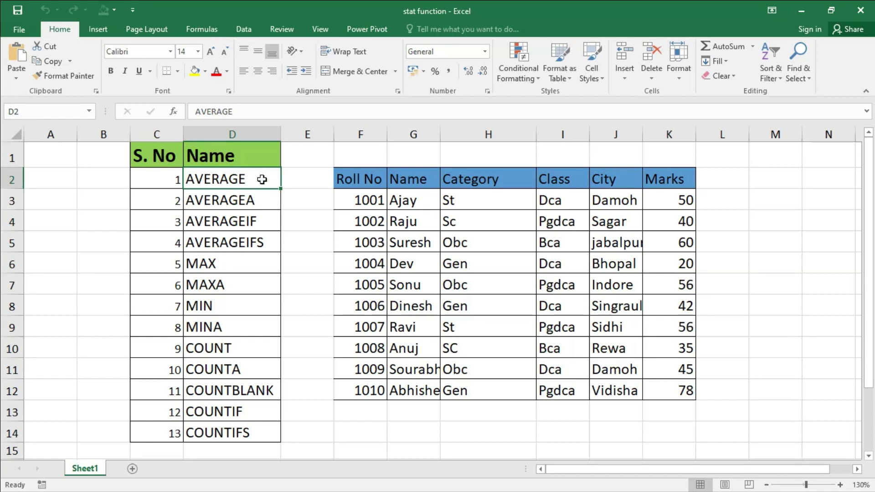
pyautogui.moveTo(255, 179); pyautogui.dragTo(262, 242)
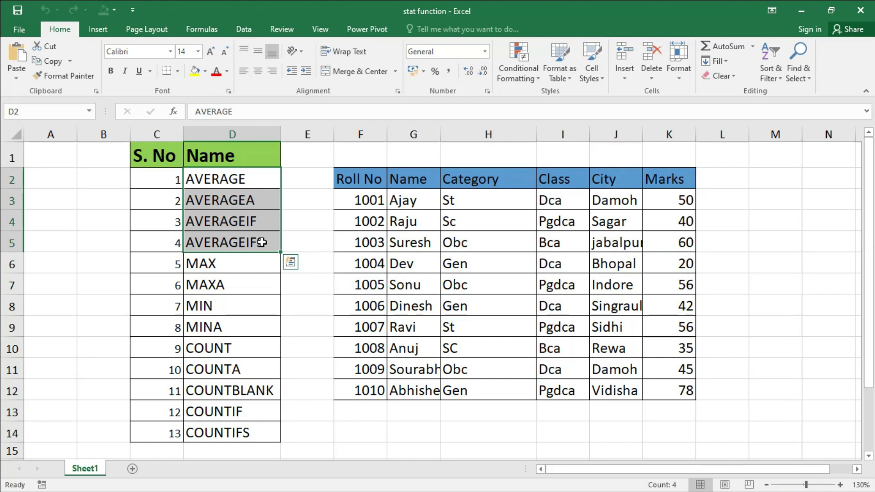
pyautogui.click(257, 177)
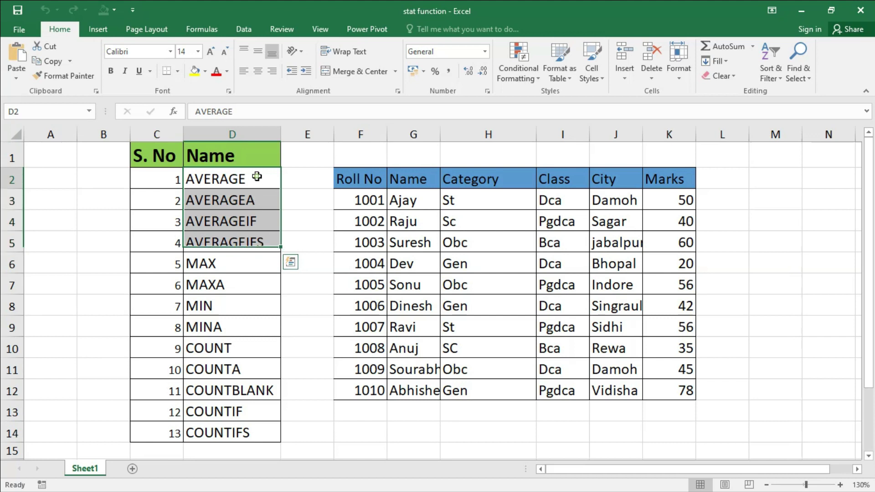
pyautogui.click(259, 204)
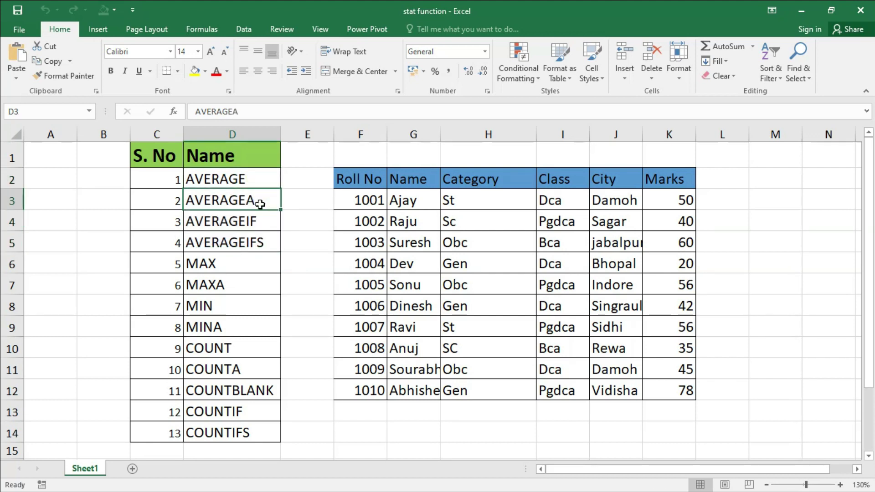
pyautogui.click(261, 225)
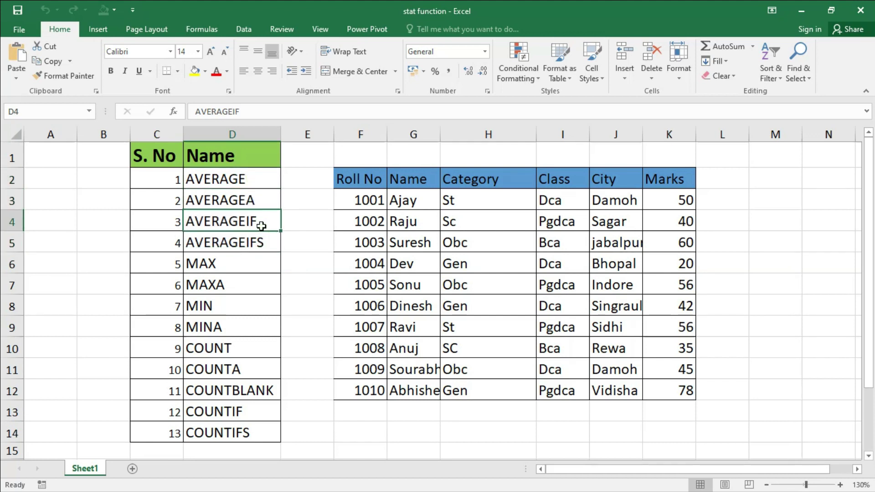
pyautogui.click(263, 245)
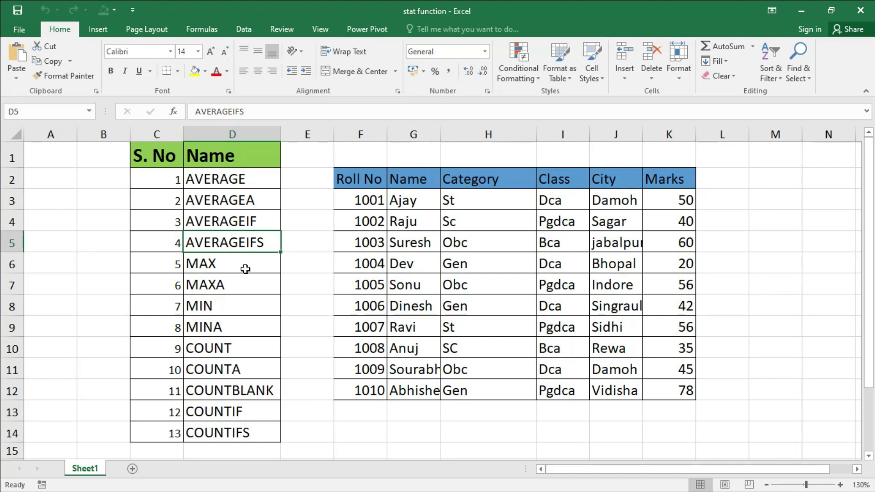
pyautogui.click(239, 180)
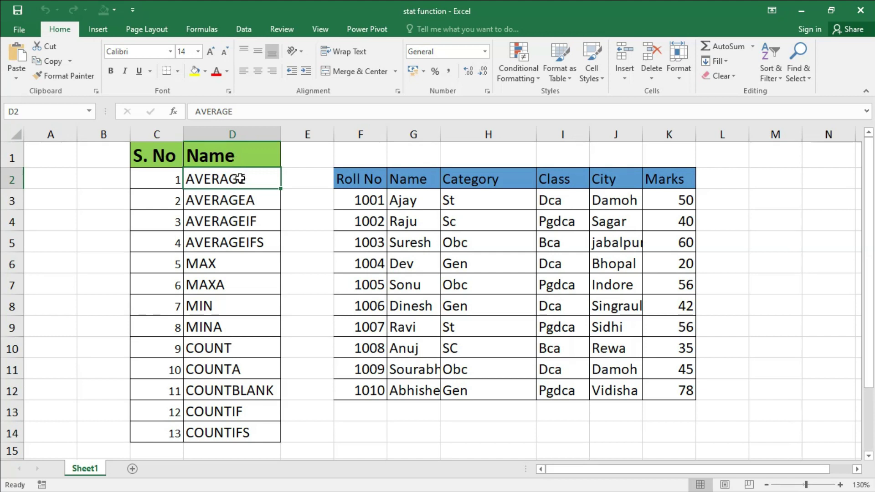
pyautogui.doubleClick(253, 179)
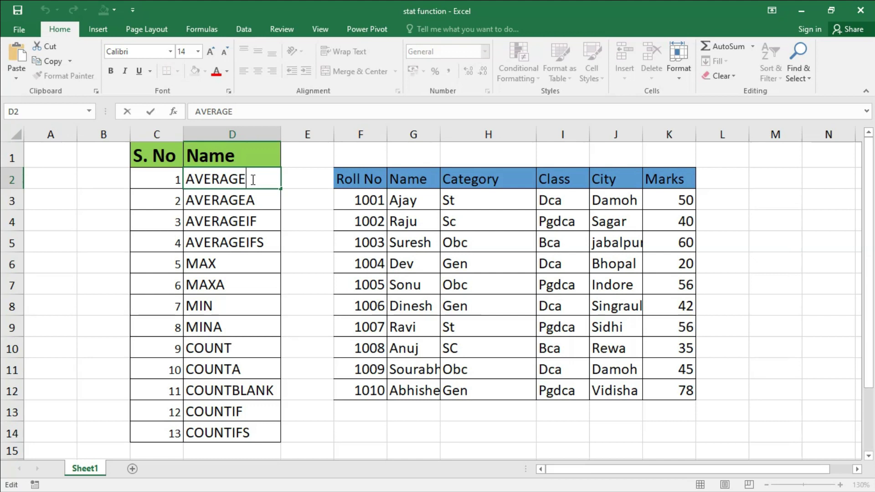
pyautogui.click(267, 203)
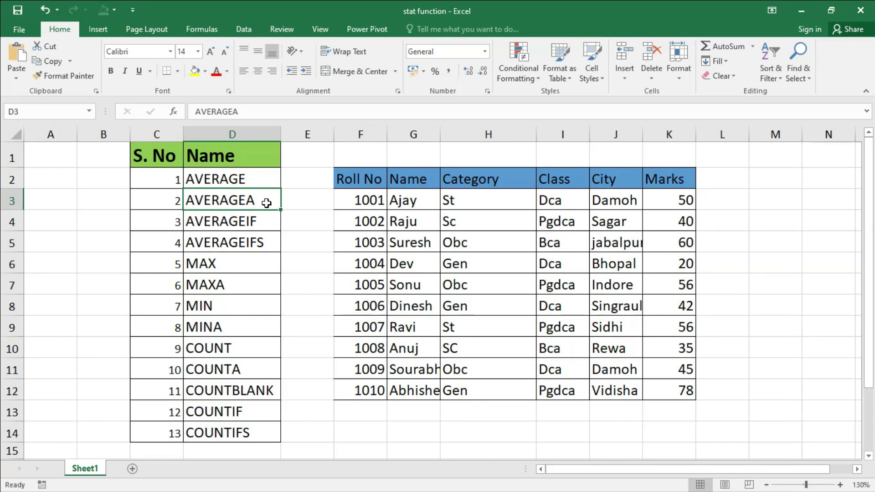
# Step: Merge and center cells F14:K14 below the student table, with bold 22-point wrapped text
pyautogui.scroll(-1, 267, 203)
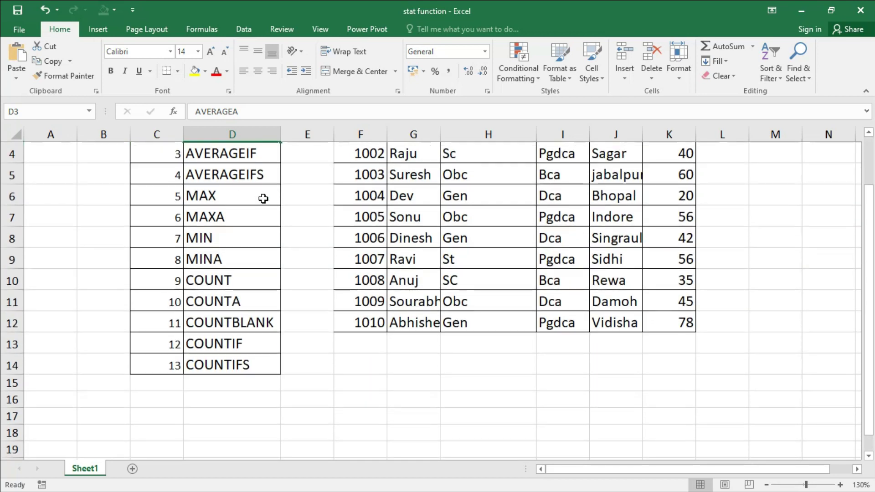
pyautogui.moveTo(374, 364); pyautogui.dragTo(615, 367)
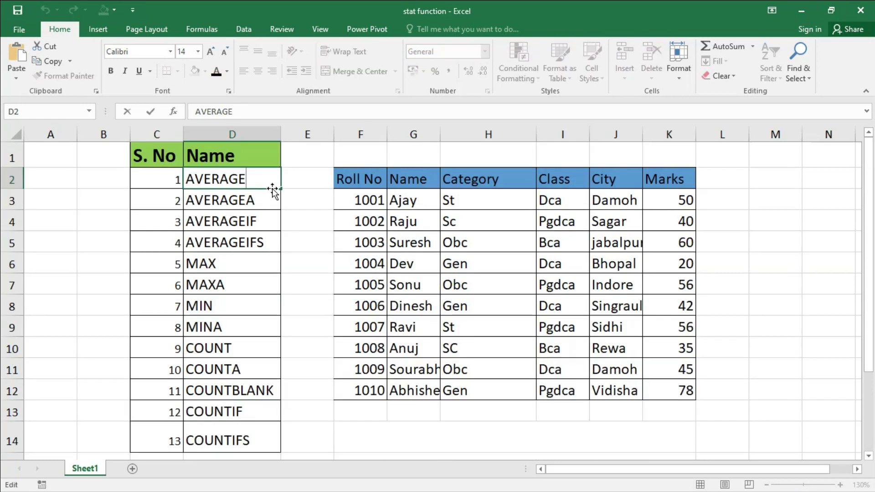
pyautogui.click(477, 228)
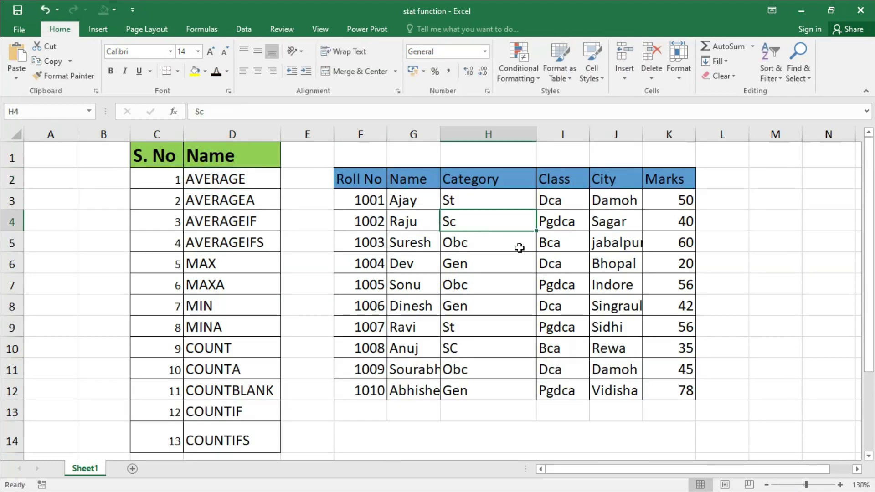
# Step: Calculate the average of the marks in K3:K12 in merged cell F14 with the formula =AVERAGE(K3:K12)
pyautogui.moveTo(683, 200); pyautogui.dragTo(681, 387)
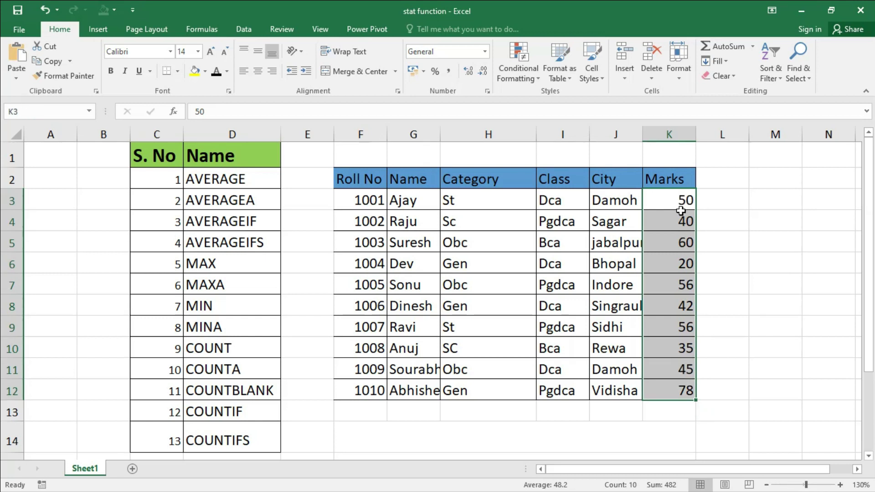
pyautogui.click(672, 267)
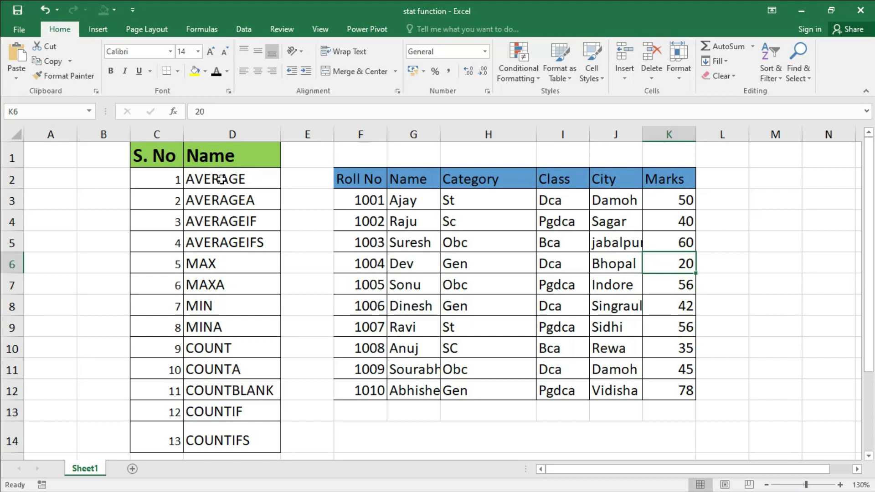
pyautogui.click(535, 432)
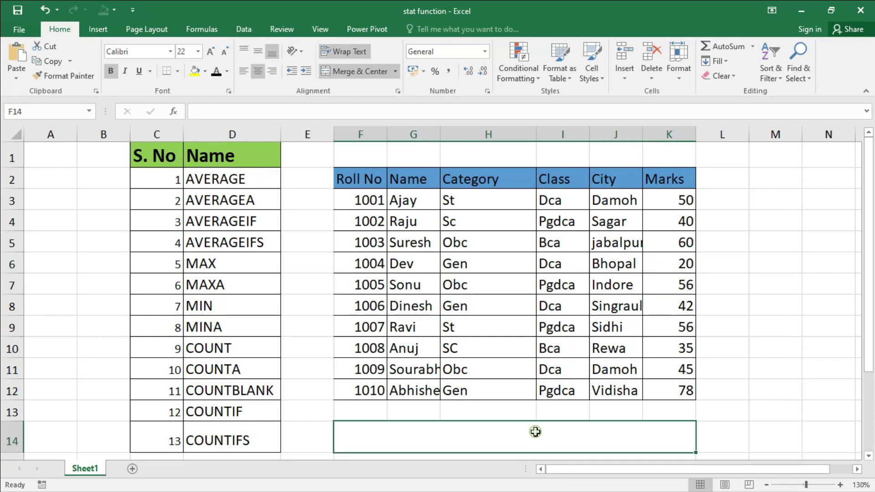
pyautogui.write('=ave')
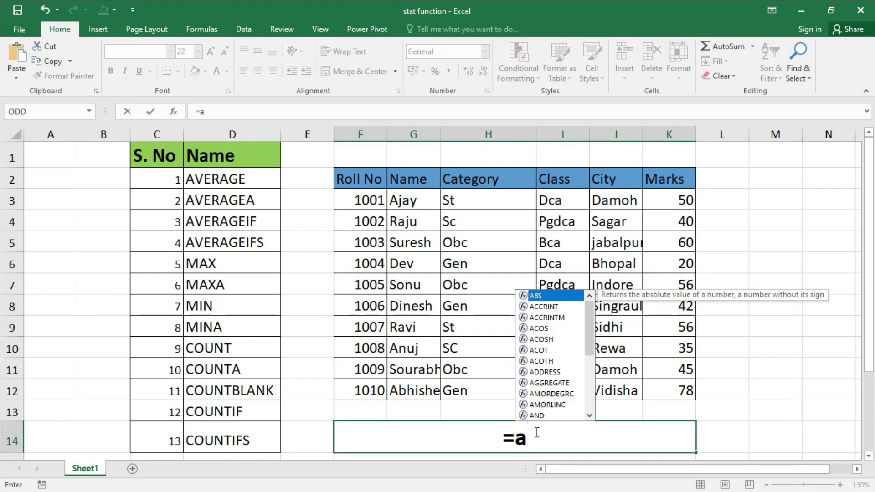
pyautogui.press('Down')
pyautogui.press('Tab')
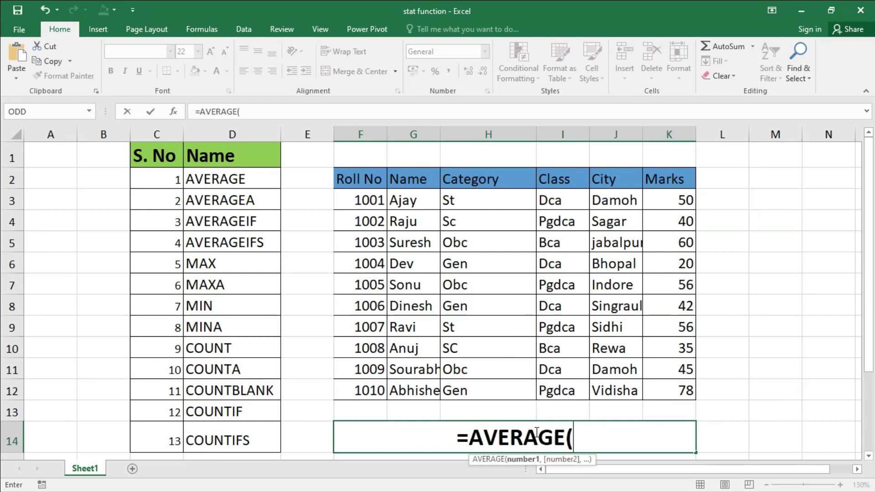
pyautogui.click(677, 205)
pyautogui.moveTo(678, 216); pyautogui.dragTo(682, 291)
pyautogui.moveTo(673, 379); pyautogui.dragTo(674, 392)
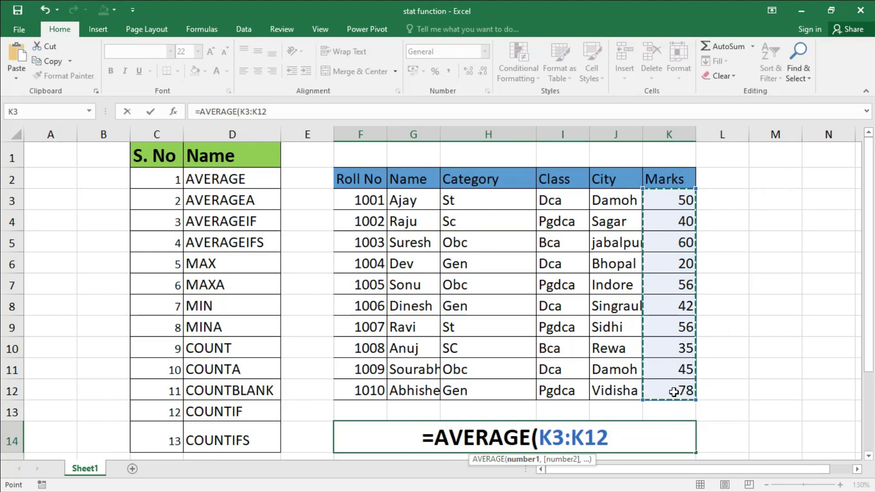
pyautogui.write(')')
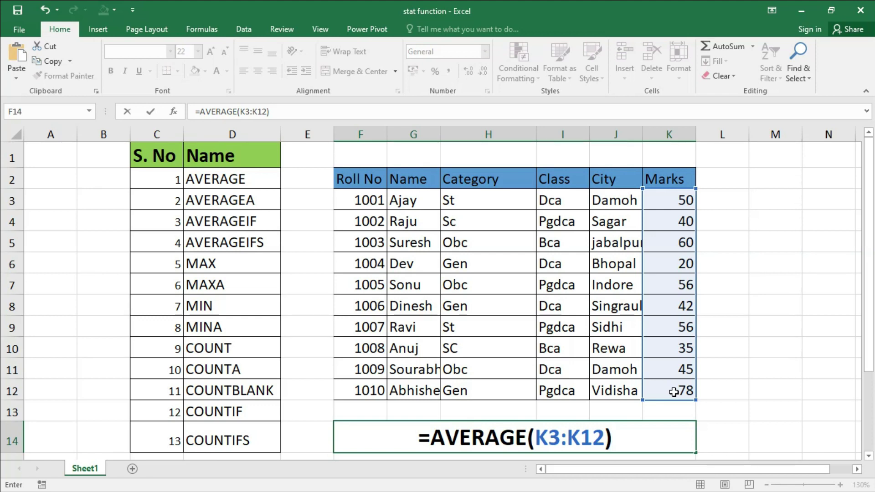
pyautogui.press('Return')
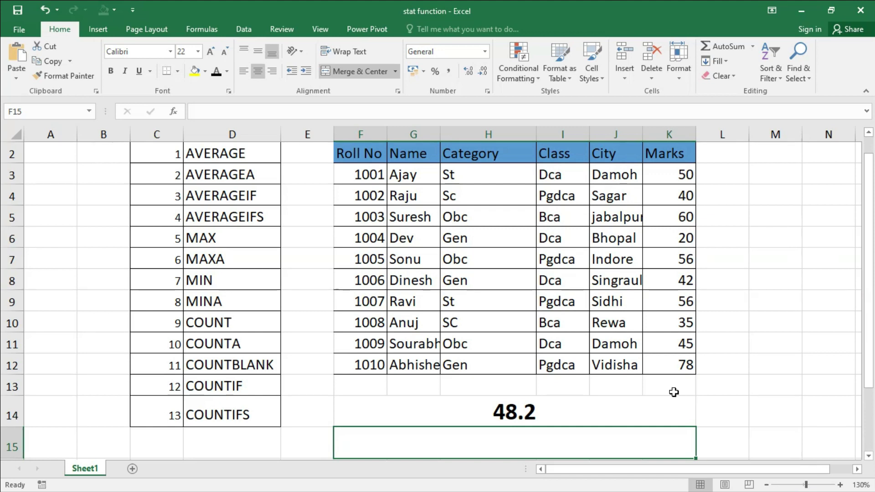
# Step: Replace the mark in K5 with the text "damoh" and check its effect on the average in F14
pyautogui.click(250, 156)
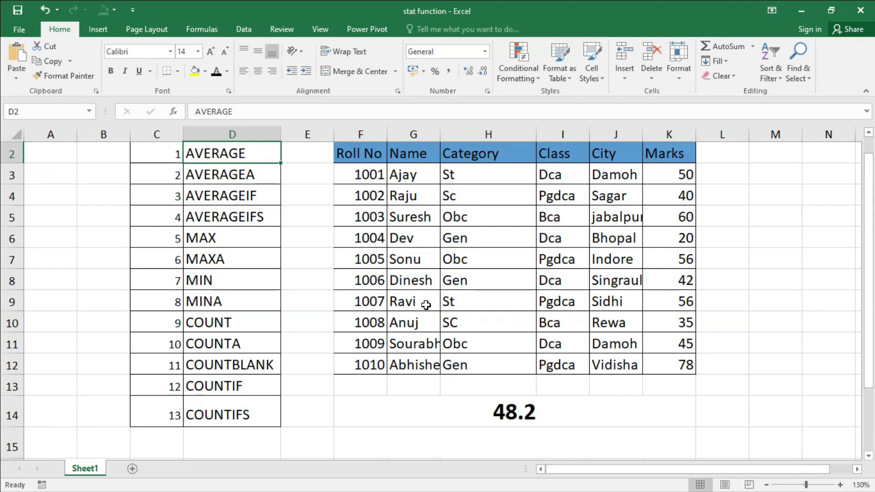
pyautogui.click(540, 410)
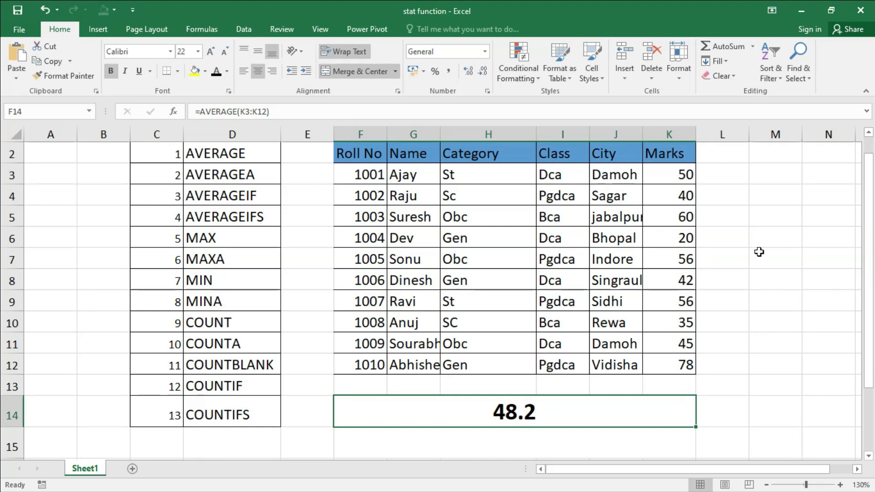
pyautogui.click(686, 219)
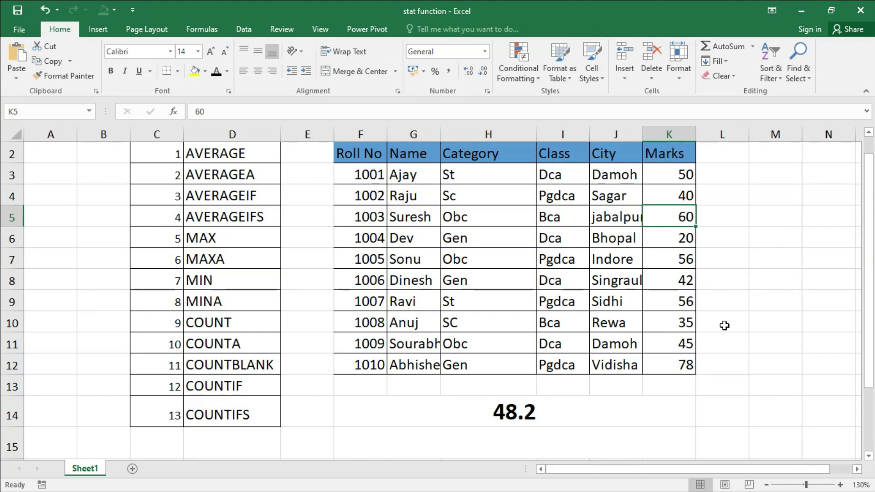
pyautogui.write('damoh')
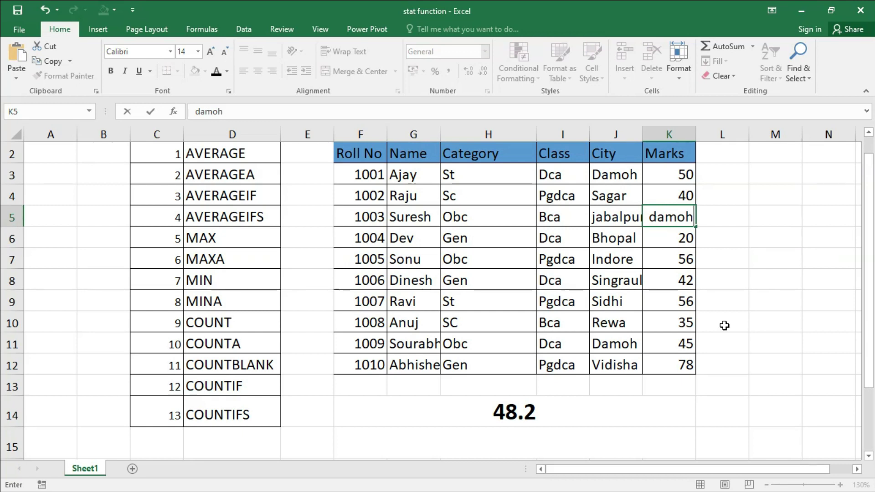
pyautogui.press('Return')
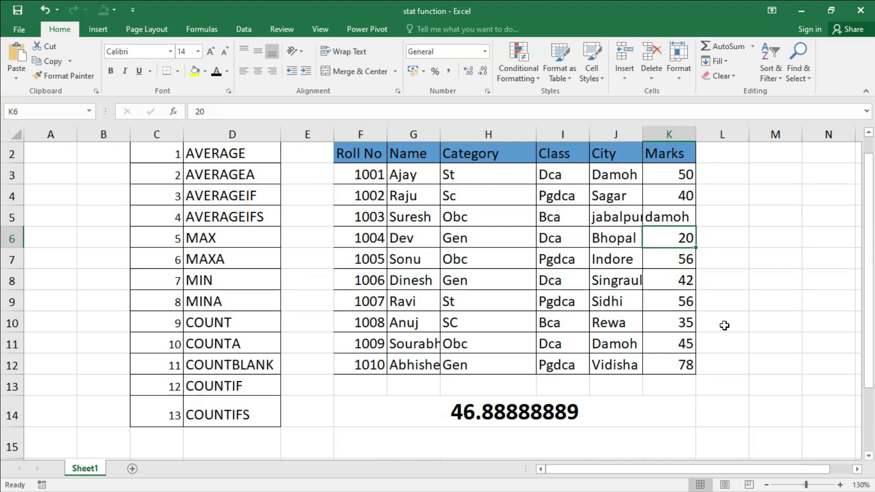
pyautogui.moveTo(666, 173); pyautogui.dragTo(674, 365)
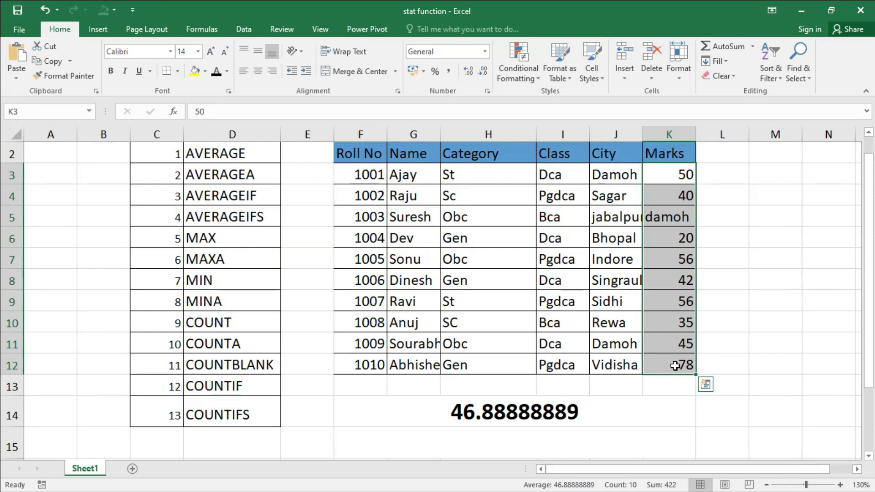
pyautogui.click(707, 263)
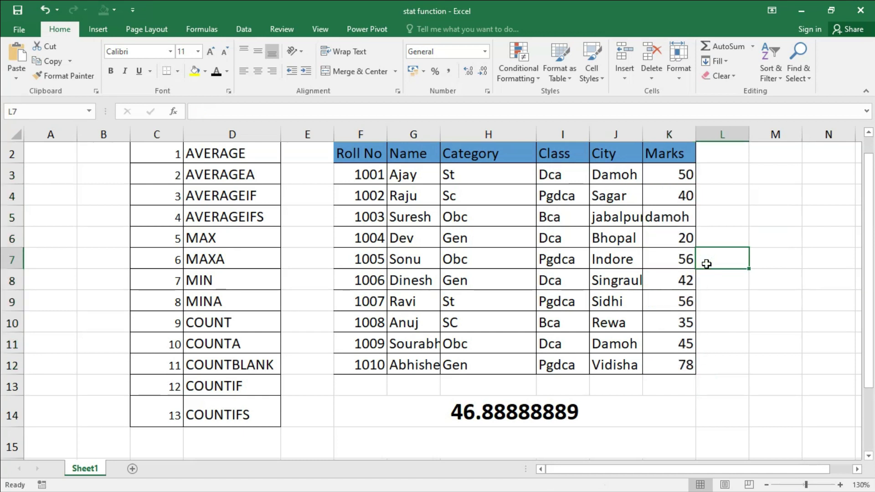
pyautogui.click(560, 405)
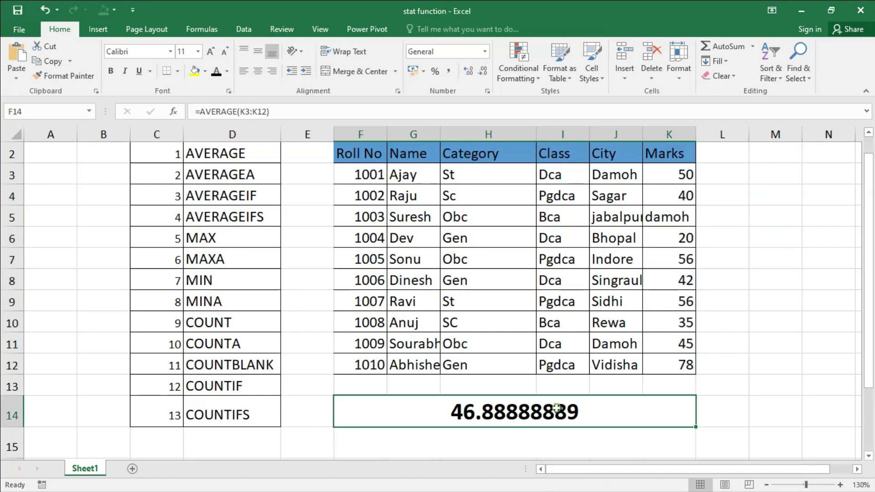
# Step: Undo the text entry in K5 and enter the logical value True there instead
pyautogui.click(679, 220)
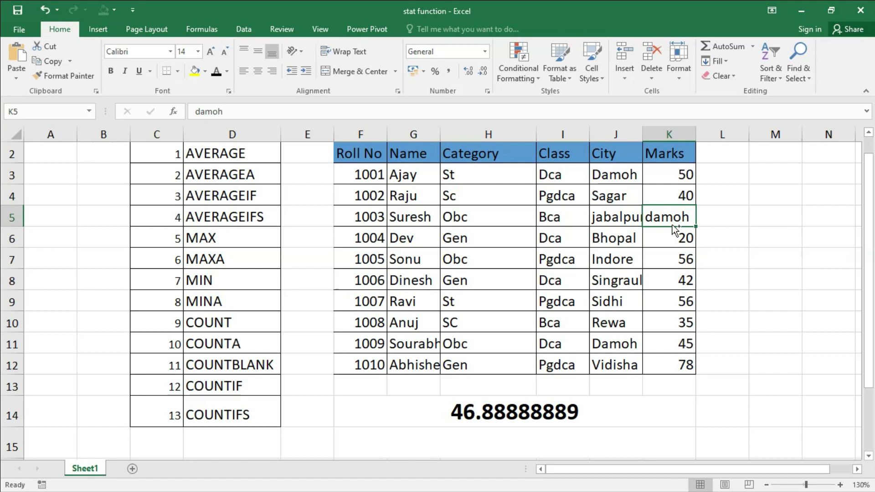
pyautogui.hotkey('ctrl', 'z')
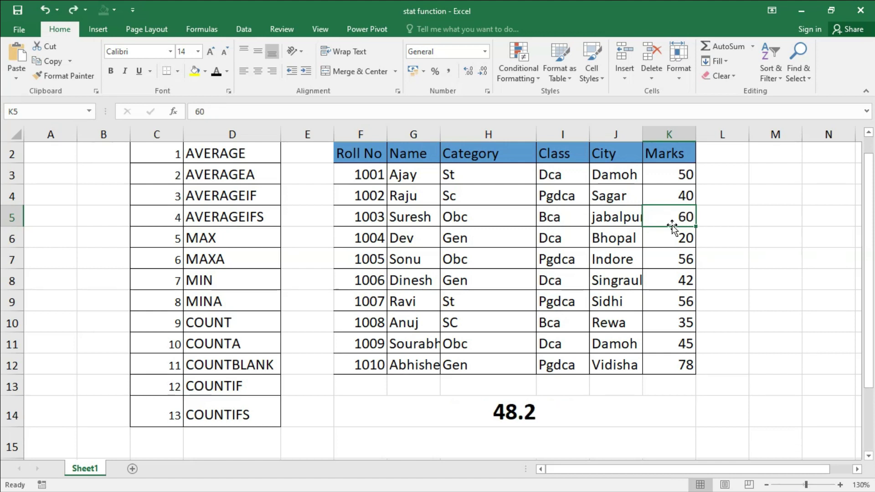
pyautogui.write('True')
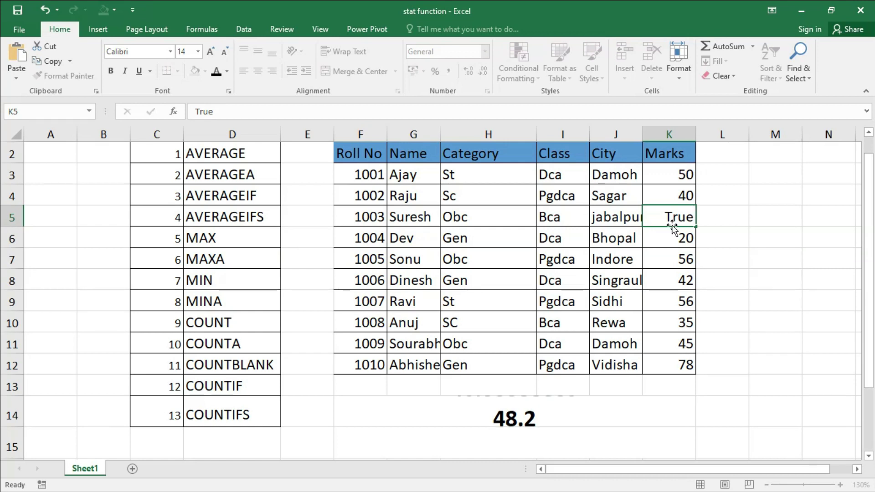
pyautogui.press('Return')
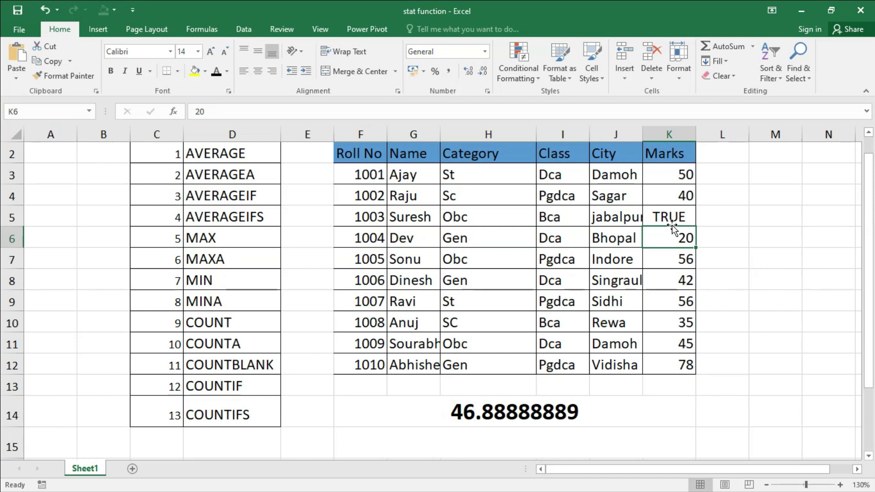
# Step: Enter the value 2 in each of the cells F20, F21 and F22 below the student table
pyautogui.scroll(-6, 360, 202)
pyautogui.scroll(1, 359, 203)
pyautogui.click(361, 201)
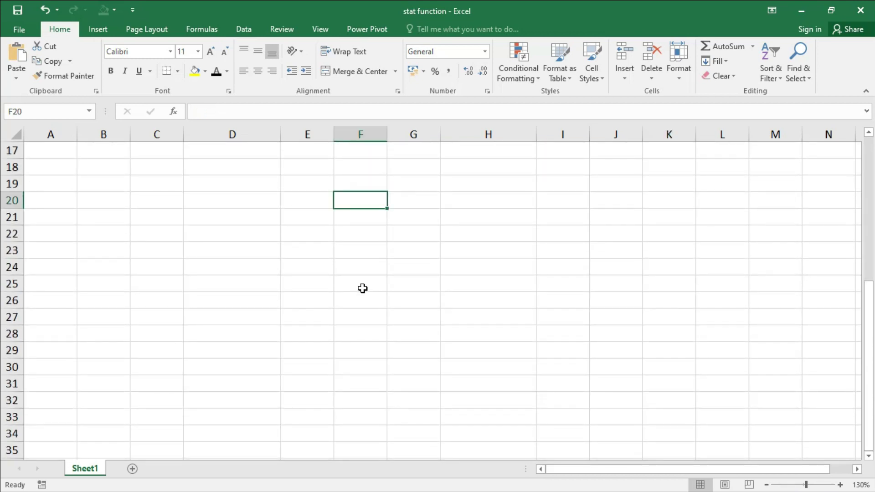
pyautogui.write('2')
pyautogui.press('Return')
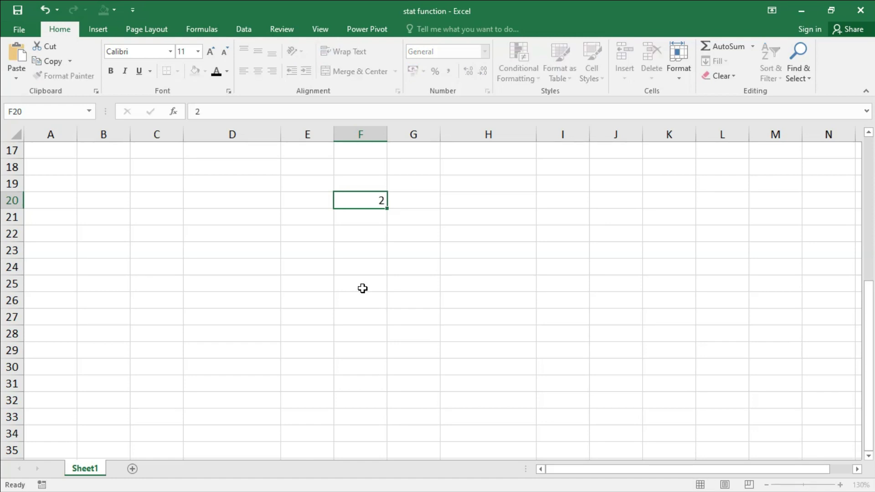
pyautogui.write('2')
pyautogui.press('Return')
pyautogui.write('2')
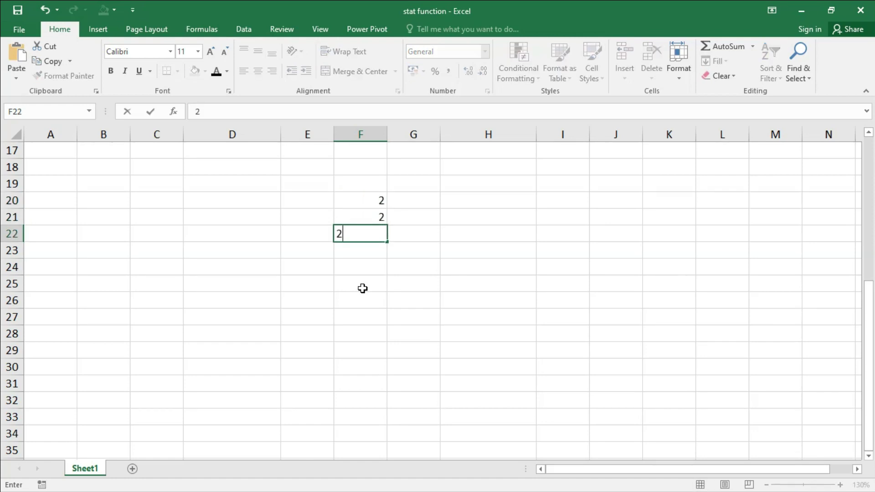
pyautogui.press('Return')
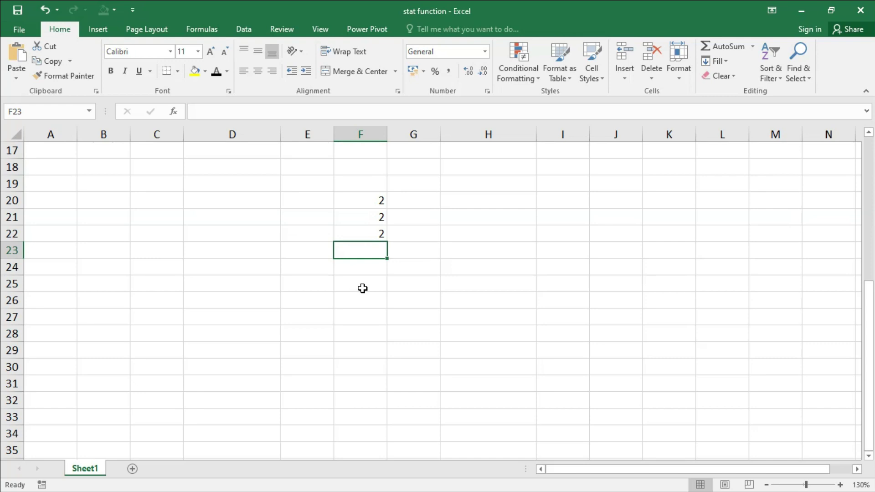
# Step: Widen column F and calculate the average of the three values in F23 with the formula =AVERAGE(F20:F22)
pyautogui.moveTo(386, 137); pyautogui.dragTo(433, 183)
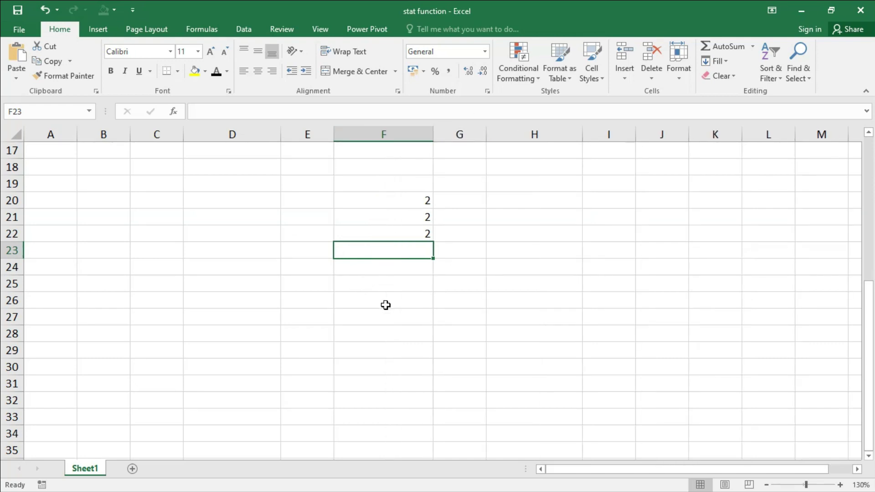
pyautogui.write('=average')
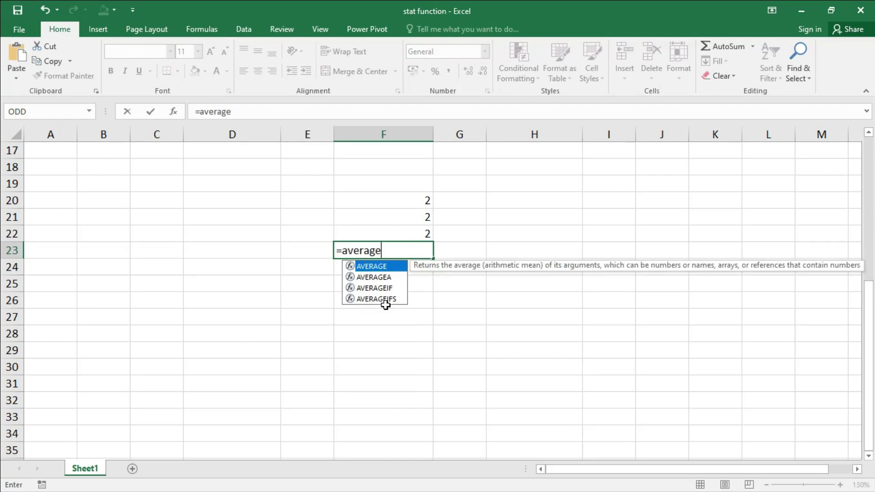
pyautogui.press('Tab')
pyautogui.moveTo(403, 203); pyautogui.dragTo(425, 230)
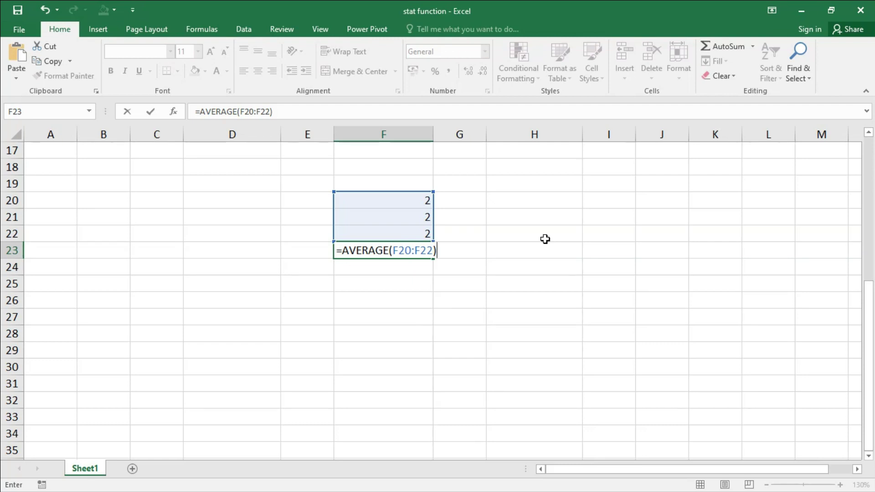
pyautogui.press('Return')
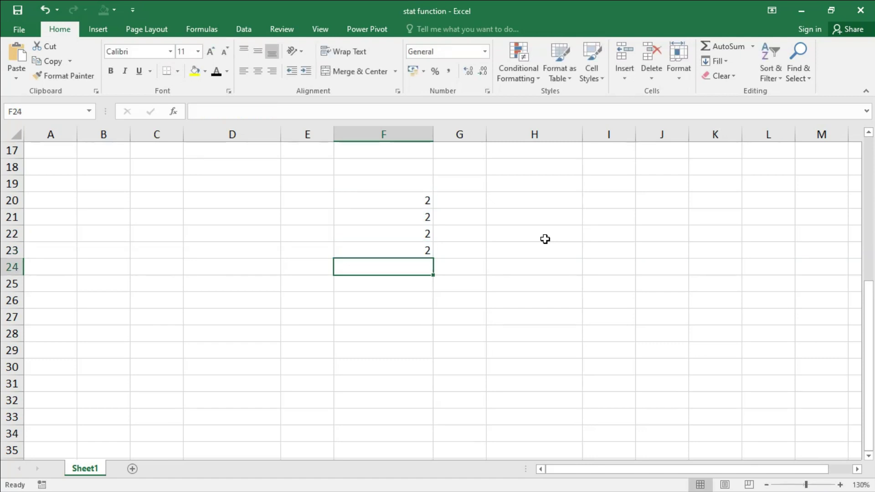
# Step: Replace the number in F21 with a first name as text and check its effect on the average in F23
pyautogui.click(401, 216)
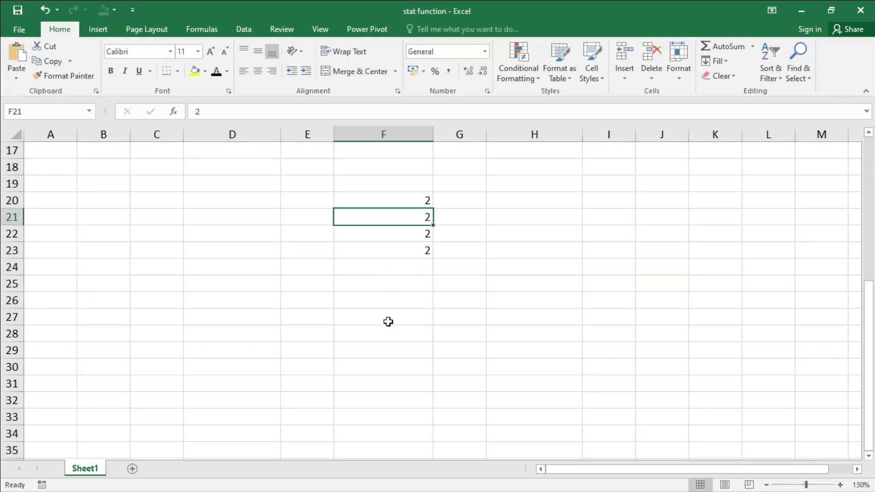
pyautogui.write('ram')
pyautogui.press('Return')
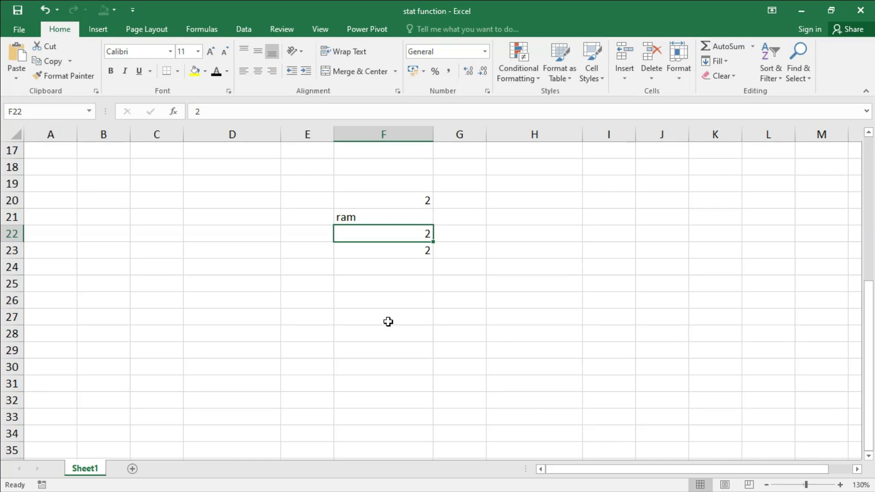
pyautogui.moveTo(422, 200); pyautogui.dragTo(419, 227)
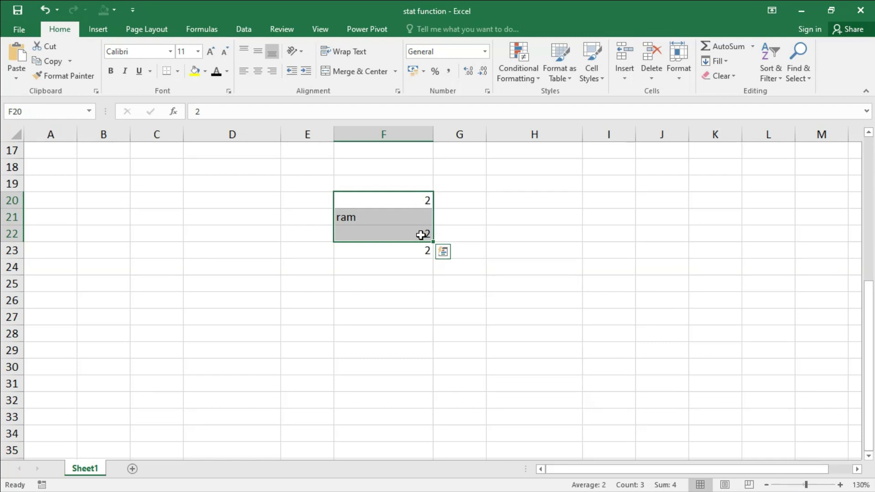
pyautogui.click(420, 235)
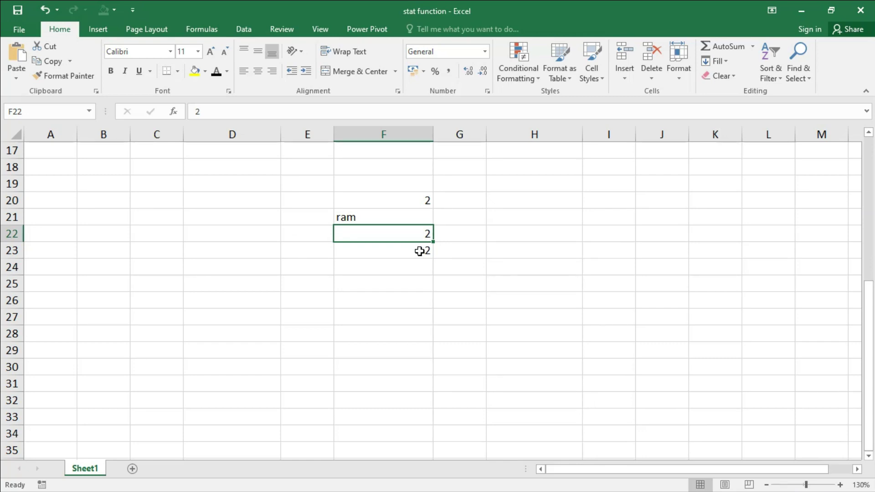
pyautogui.click(413, 257)
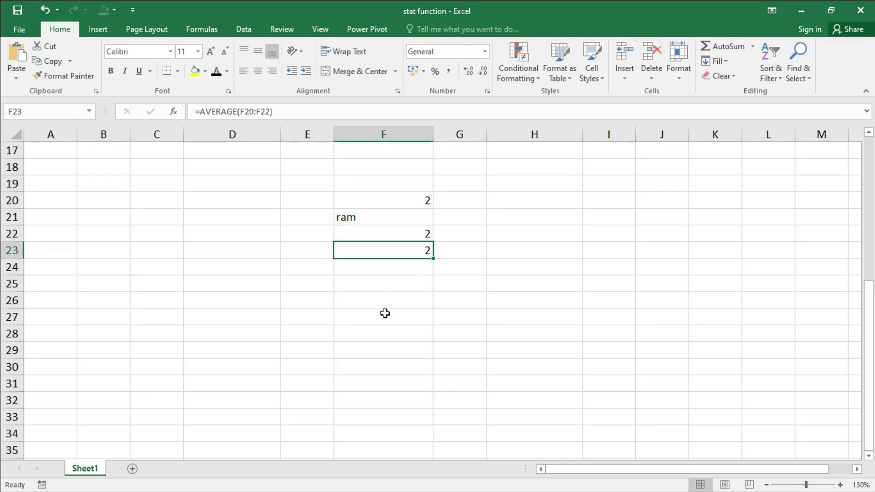
# Step: Work out the comparison average manually in F25 with the formula =4/2
pyautogui.click(395, 287)
pyautogui.write('=4/2')
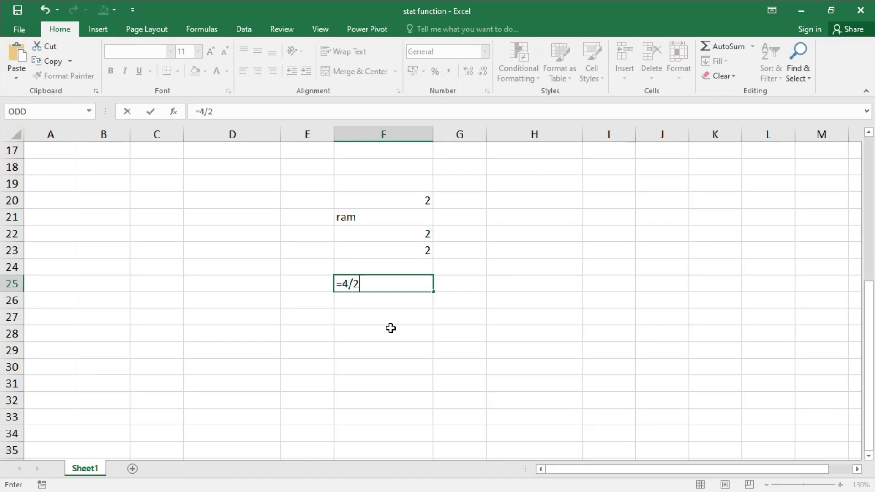
pyautogui.press('Return')
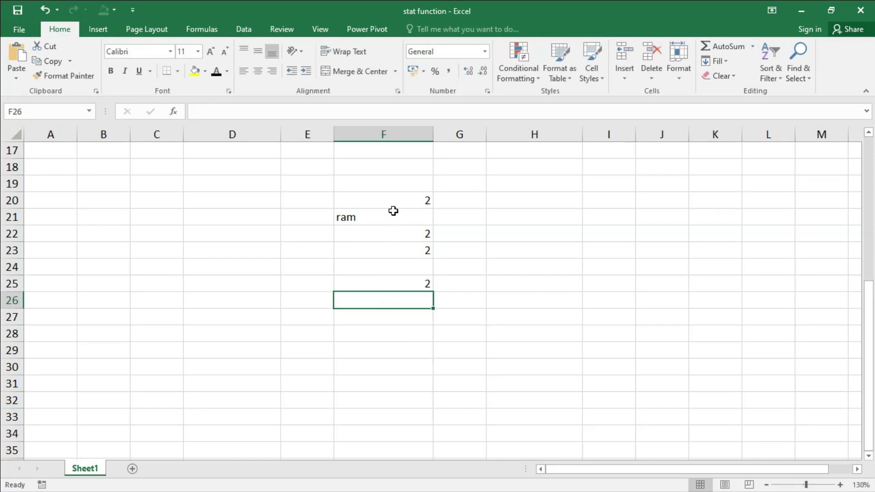
# Step: Review the values in F20:F22 and replace the text in F21 with the logical value true
pyautogui.moveTo(391, 202); pyautogui.dragTo(397, 234)
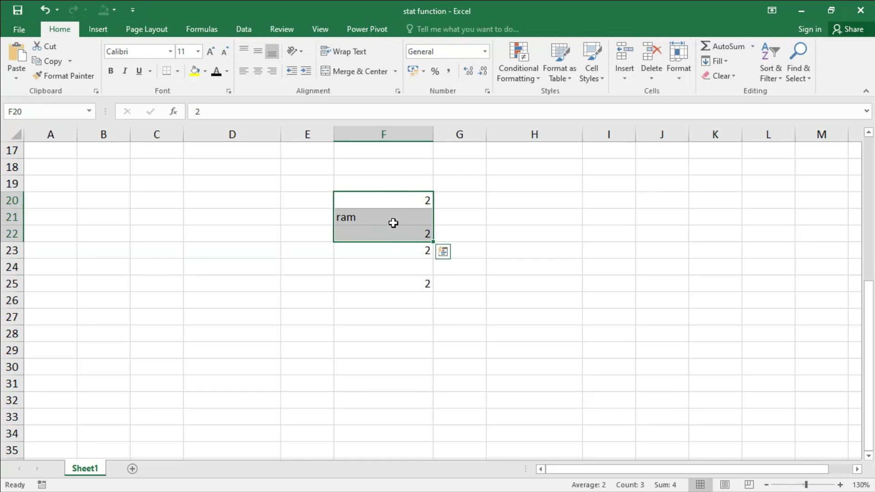
pyautogui.click(393, 223)
pyautogui.write('true')
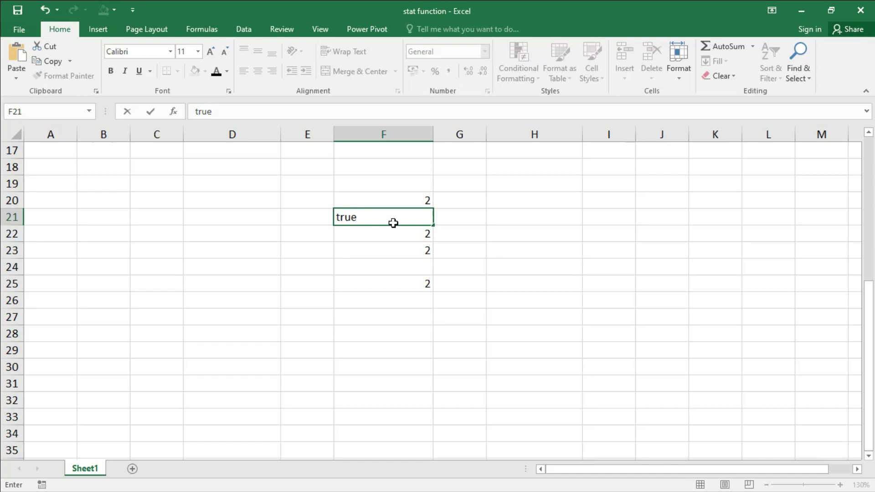
pyautogui.press('Return')
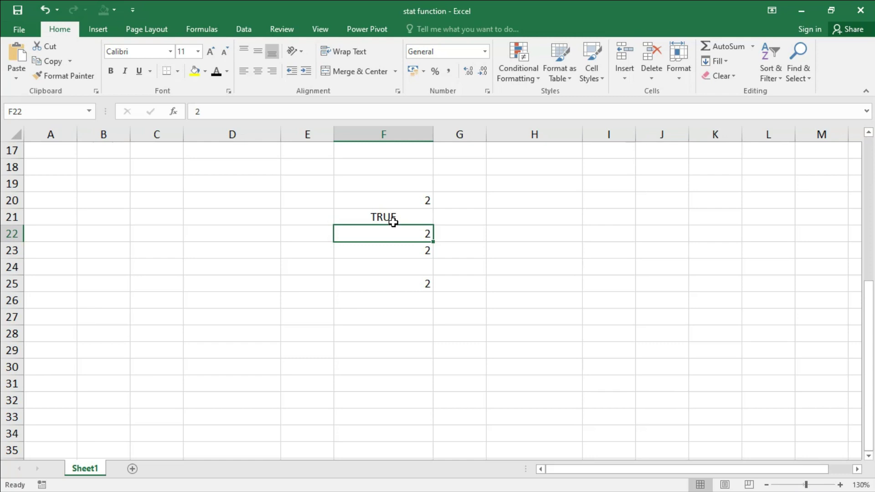
# Step: Replace the logical value in F21 with the number 2, and then with 4, to test the average in F23
pyautogui.click(404, 218)
pyautogui.write('2')
pyautogui.press('Return')
pyautogui.click(404, 219)
pyautogui.write('4')
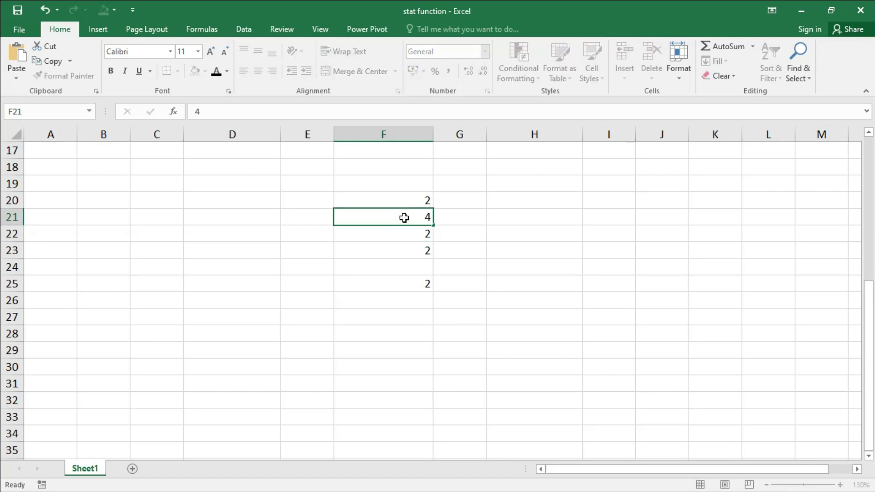
pyautogui.press('Return')
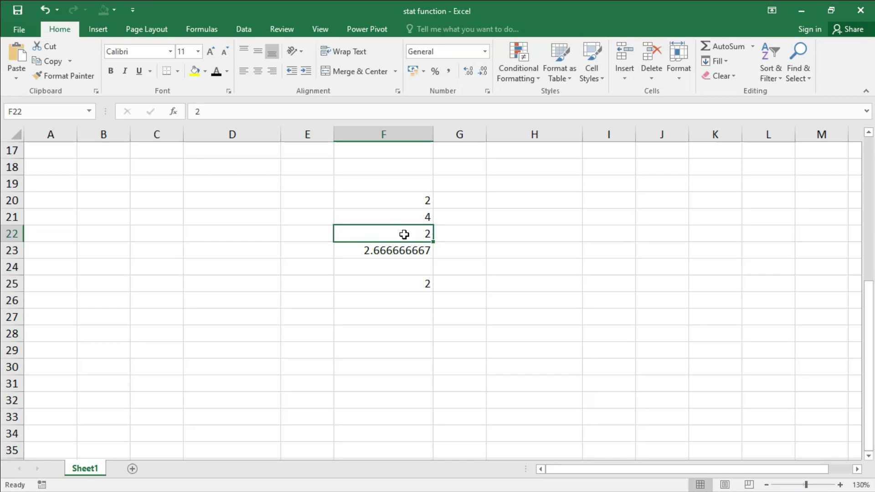
# Step: Replace the number in F21 with the word "text" to test how AVERAGE treats it
pyautogui.click(412, 215)
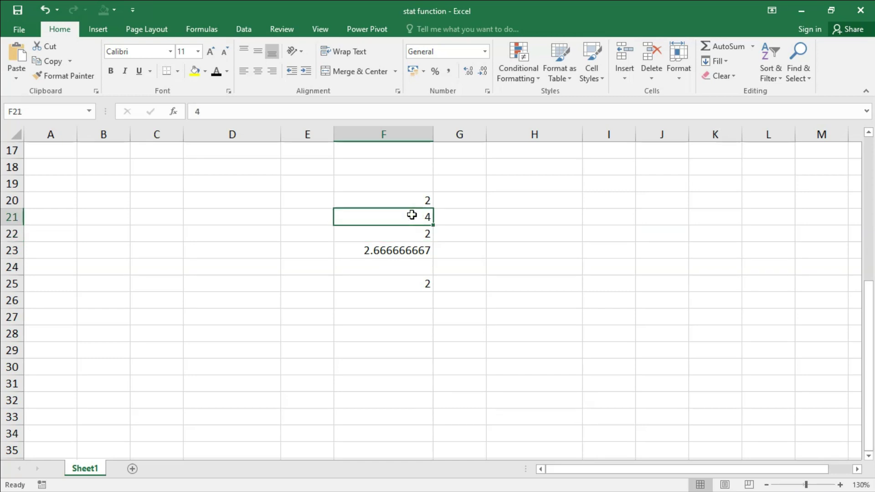
pyautogui.write('text')
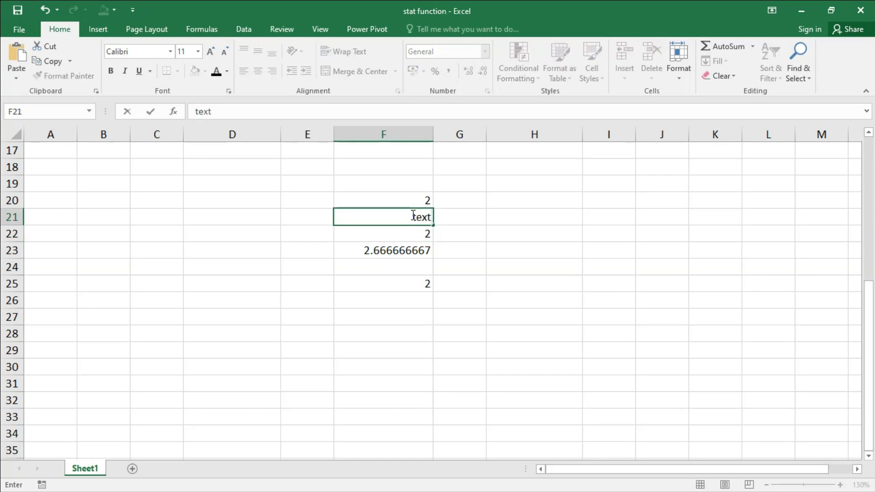
pyautogui.press('Return')
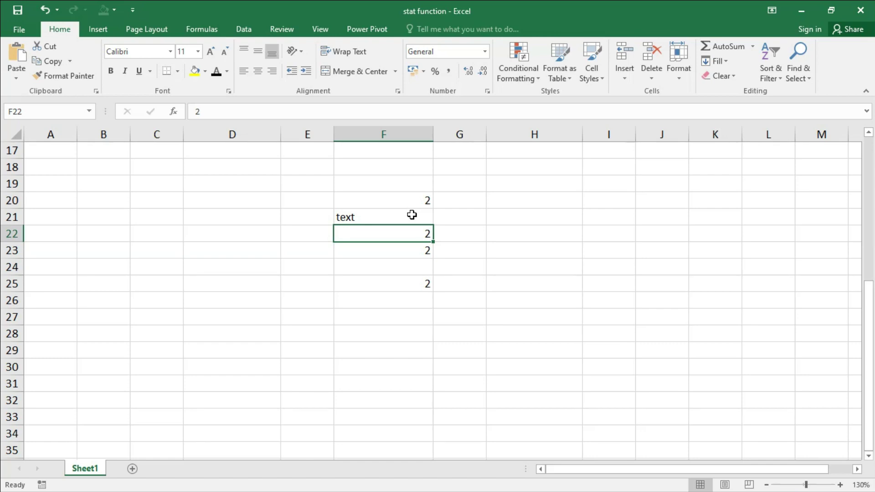
# Step: Color the AVERAGE entry in D2 of the function list red
pyautogui.scroll(5, 412, 215)
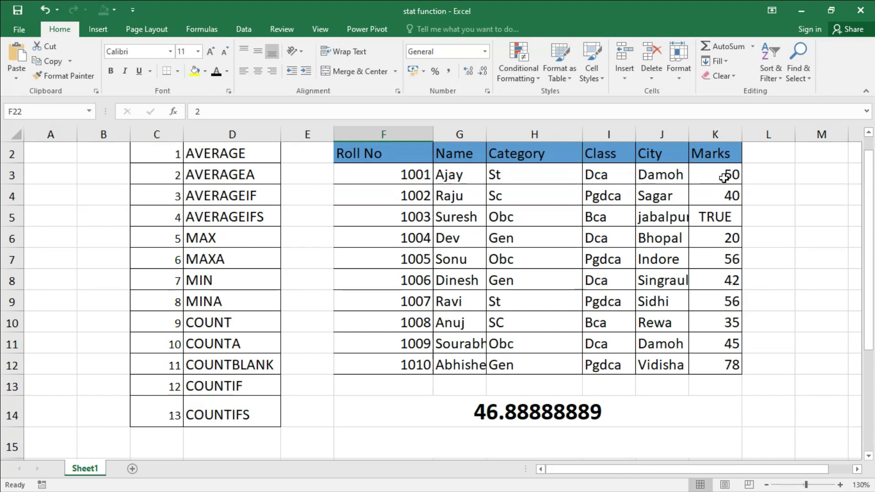
pyautogui.click(716, 217)
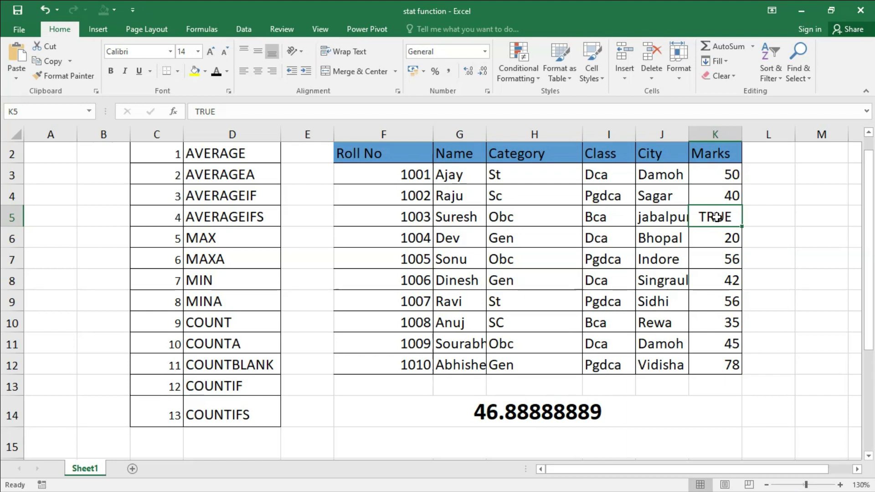
pyautogui.click(238, 154)
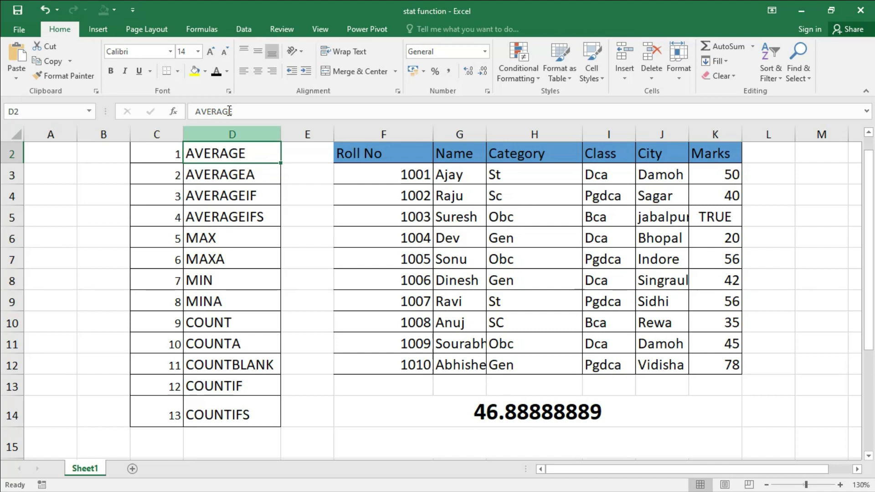
pyautogui.click(227, 71)
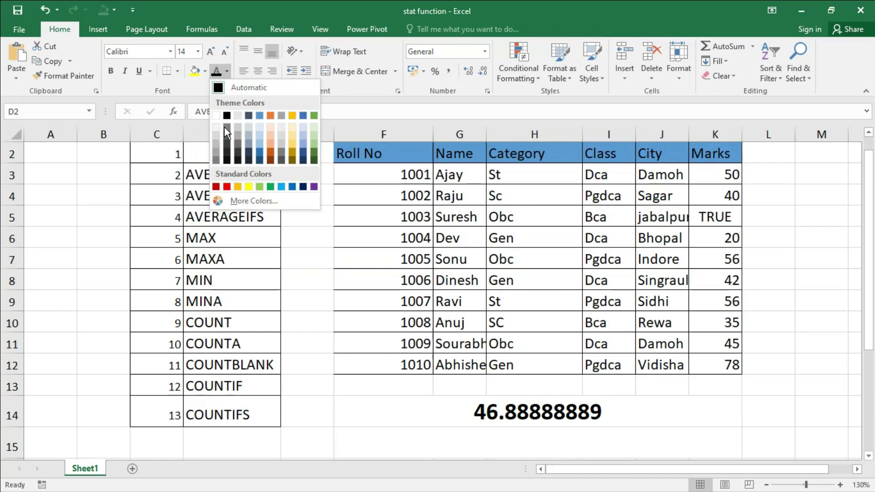
pyautogui.click(223, 185)
pyautogui.click(253, 175)
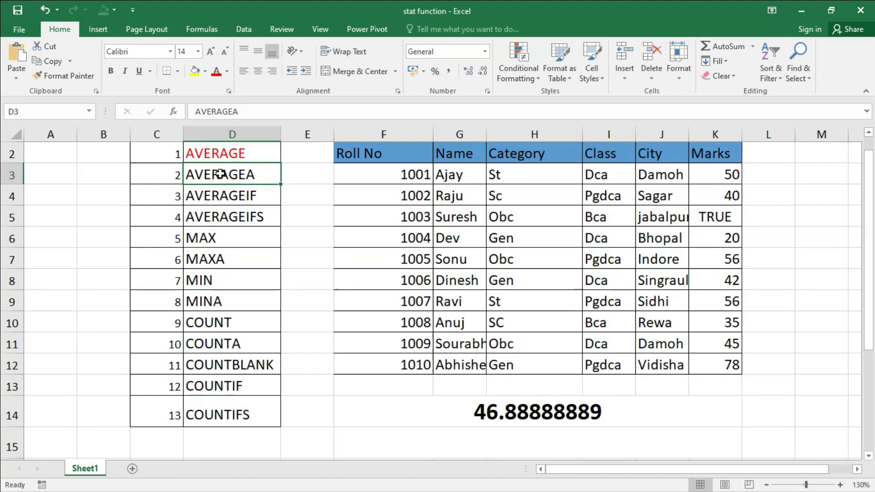
pyautogui.click(232, 154)
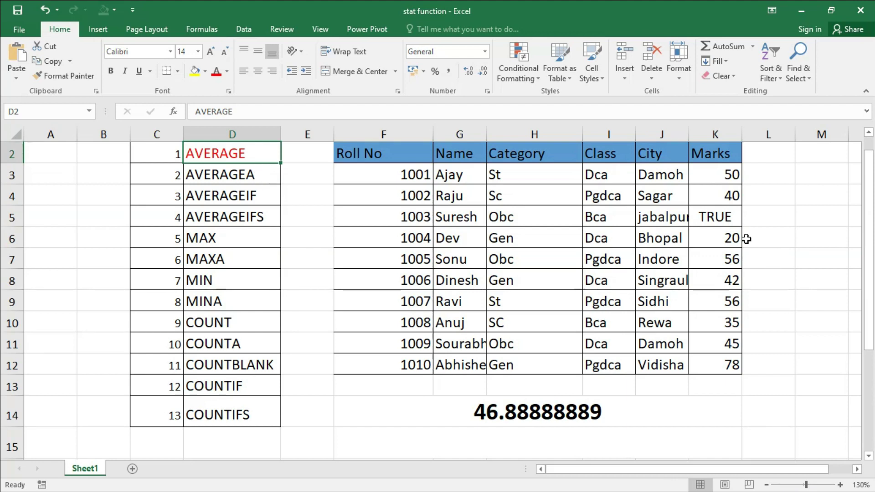
# Step: Set the mark in K5 to 40 and review the AVERAGE formula in merged cell F14
pyautogui.click(728, 217)
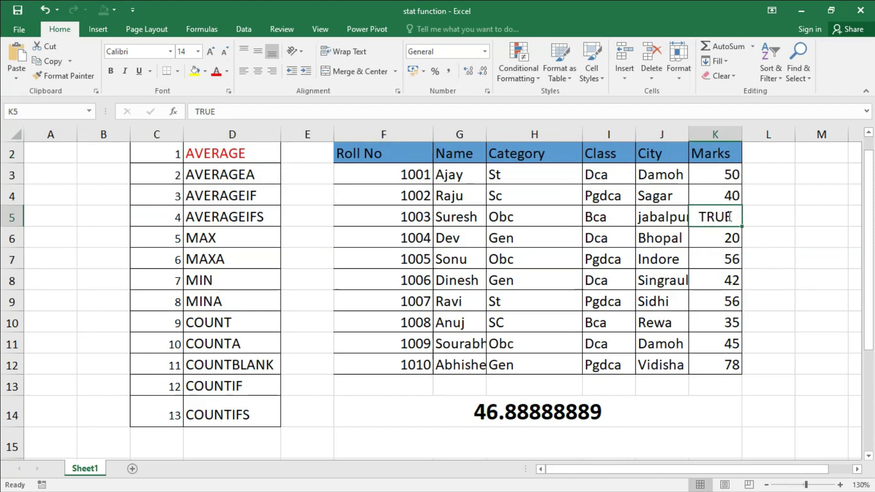
pyautogui.write('40')
pyautogui.press('Return')
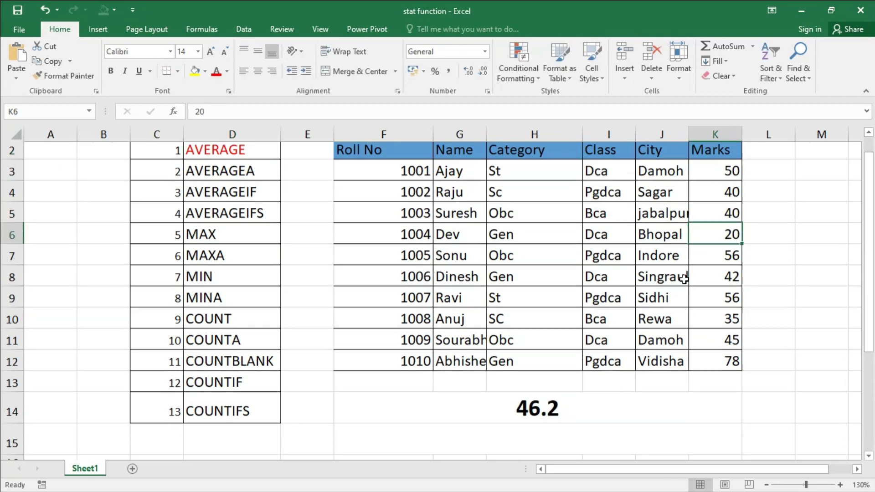
pyautogui.scroll(-1, 547, 350)
pyautogui.click(543, 353)
pyautogui.doubleClick(543, 353)
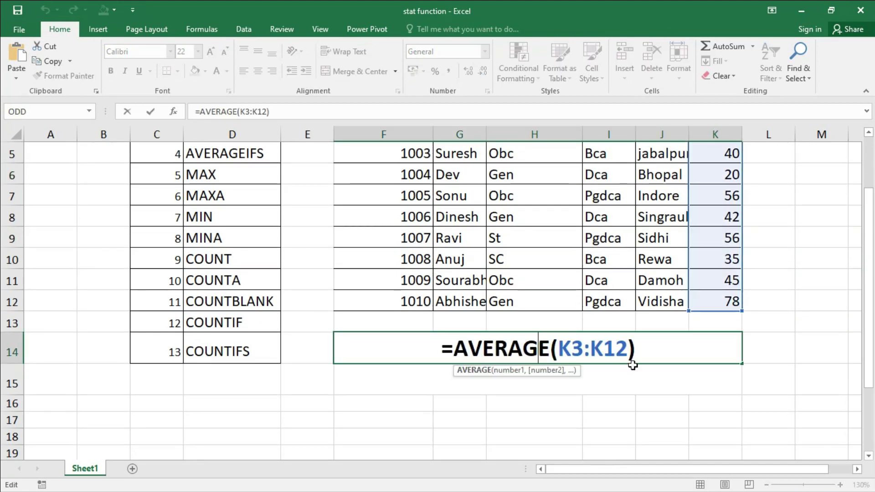
# Step: Enter an AVERAGEA formula for the marks in K3:K12 in merged cell F15
pyautogui.click(610, 382)
pyautogui.write('=')
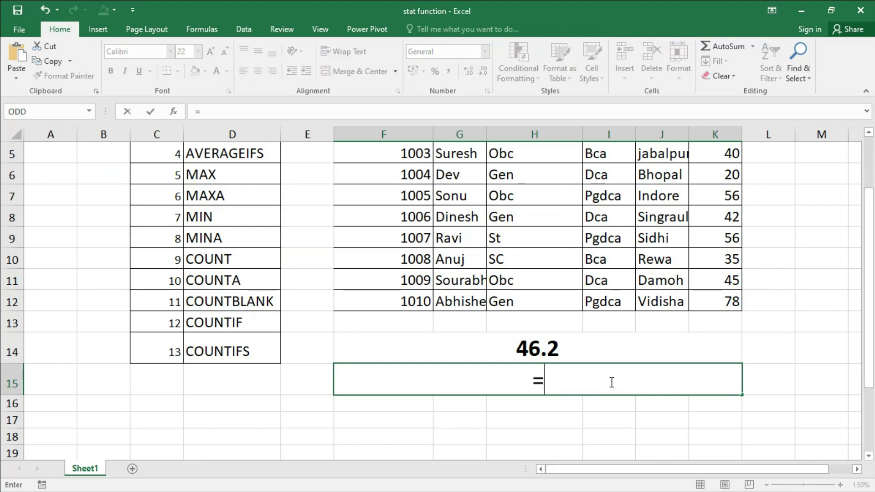
pyautogui.write('ave')
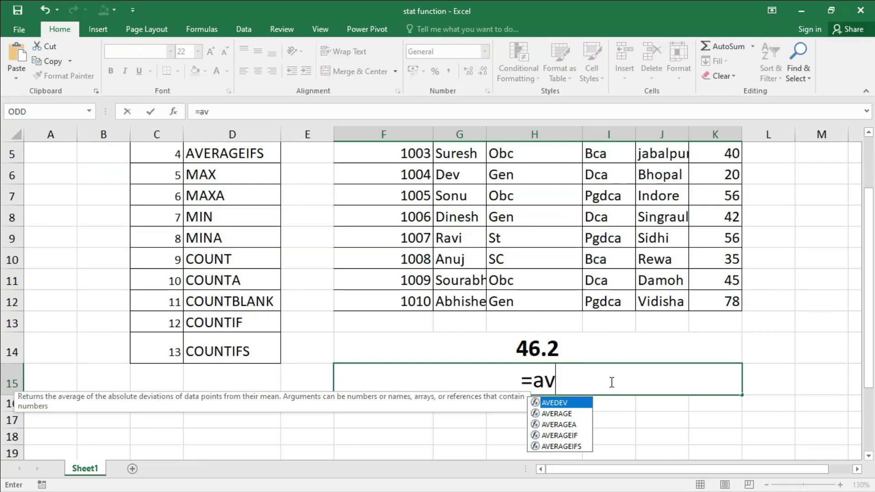
pyautogui.press('Down')
pyautogui.press('Down')
pyautogui.press('Tab')
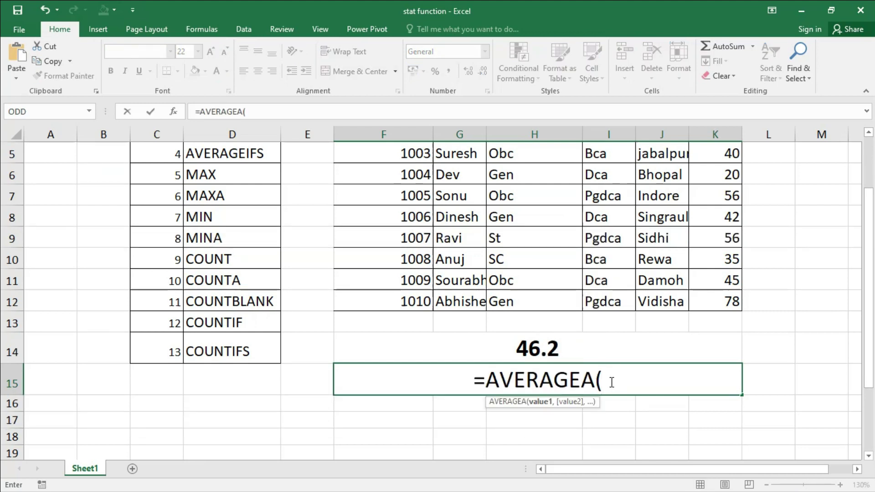
pyautogui.scroll(1, 655, 341)
pyautogui.scroll(1, 655, 340)
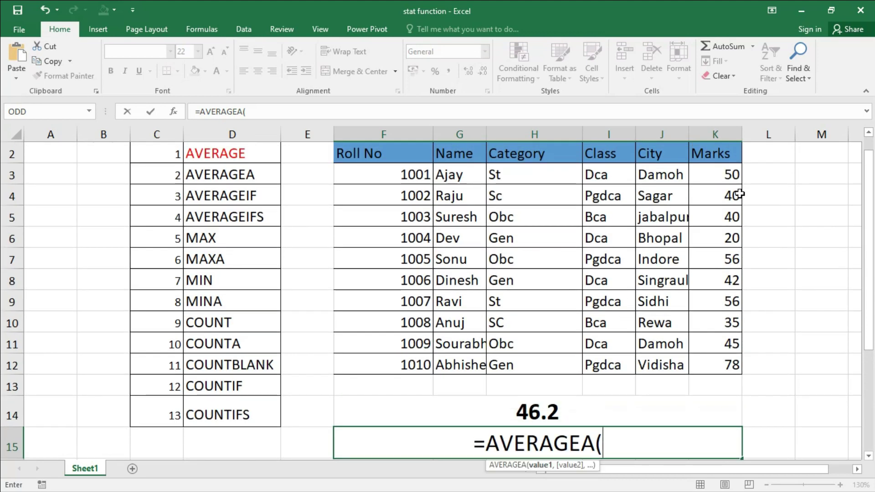
pyautogui.moveTo(722, 174); pyautogui.dragTo(722, 361)
pyautogui.write(')')
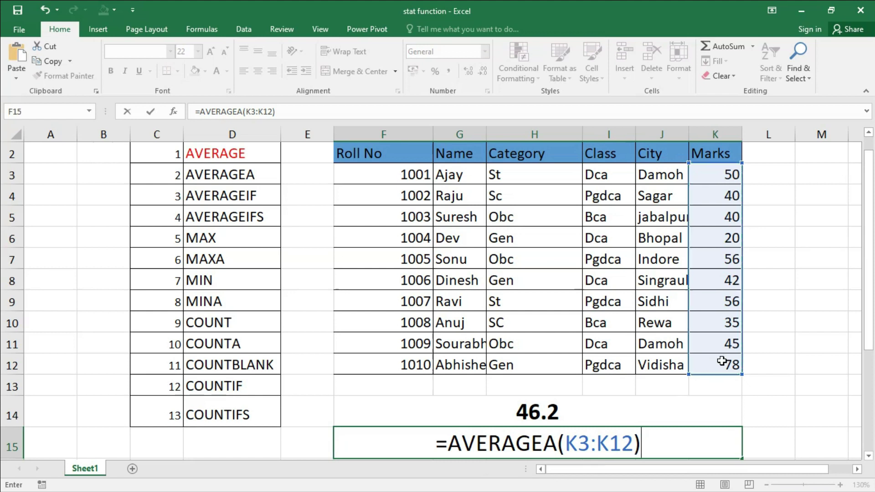
pyautogui.press('Return')
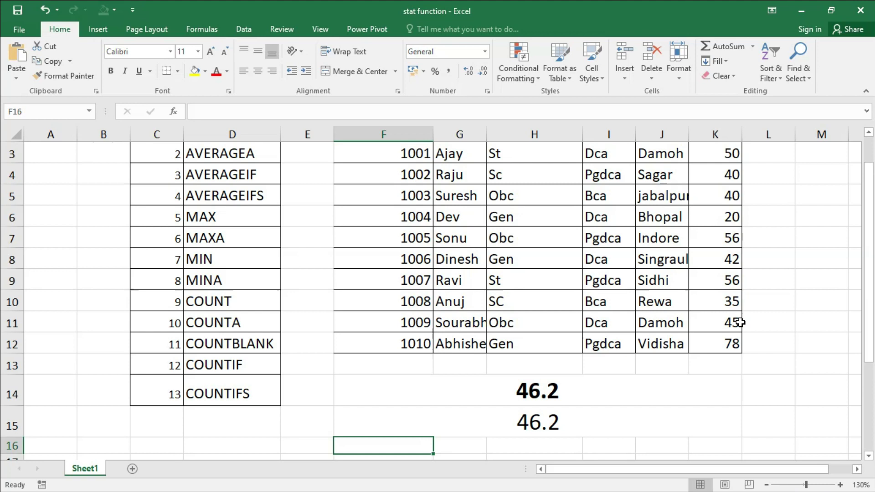
# Step: Replace the mark in K5 with the text "damoh" and compare the AVERAGE result in F14 with the AVERAGEA result in F15
pyautogui.click(726, 196)
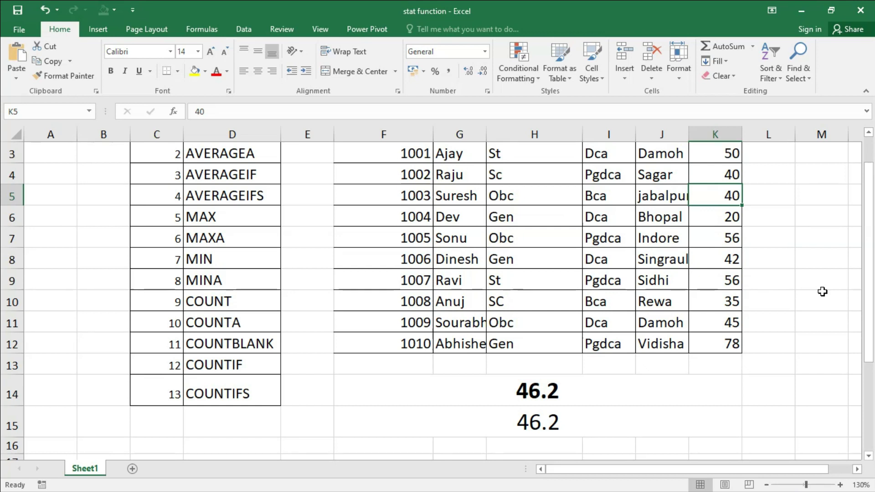
pyautogui.write('damoh')
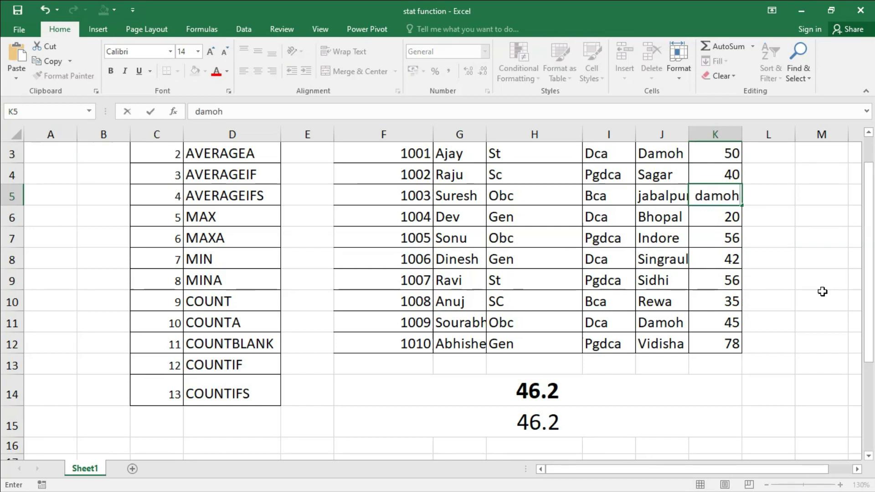
pyautogui.press('Return')
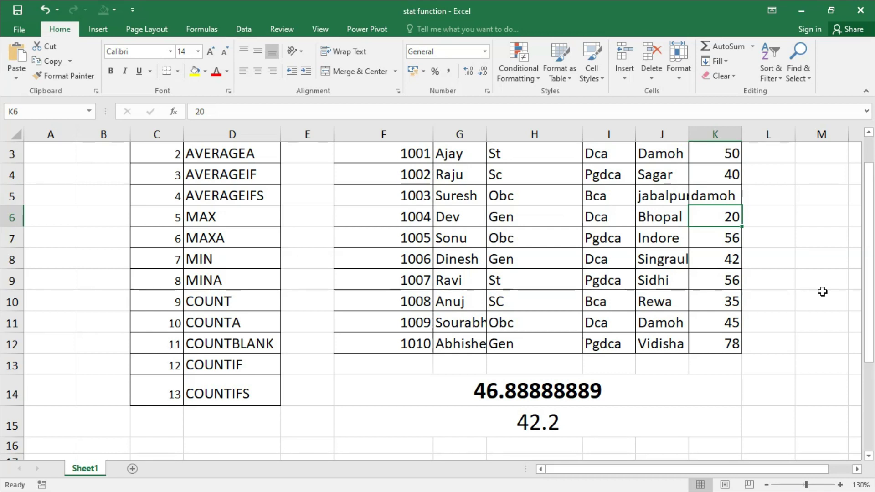
pyautogui.click(677, 387)
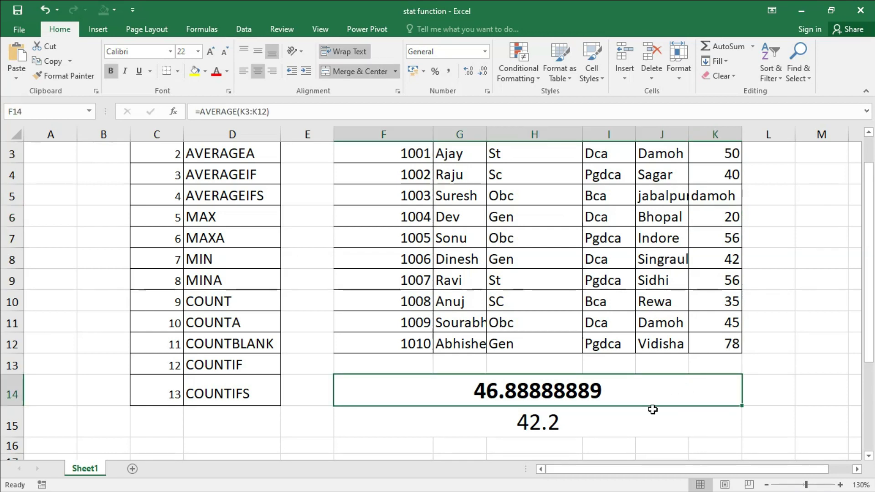
pyautogui.click(637, 420)
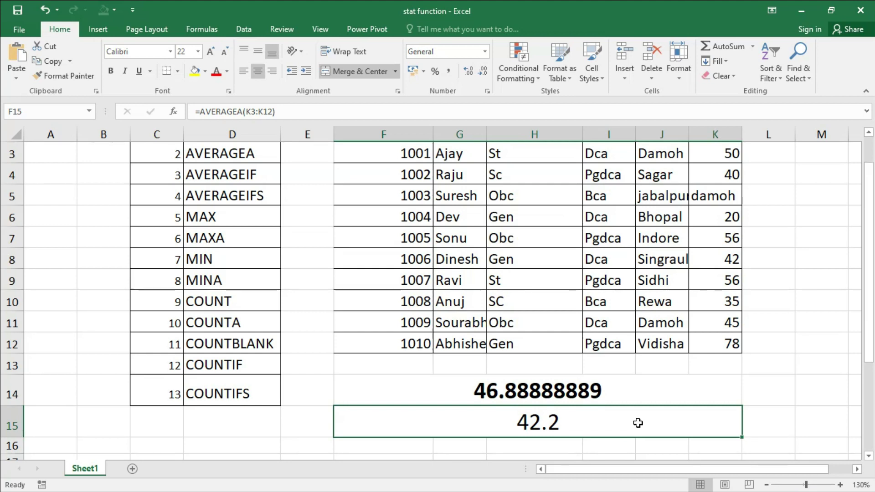
pyautogui.click(617, 393)
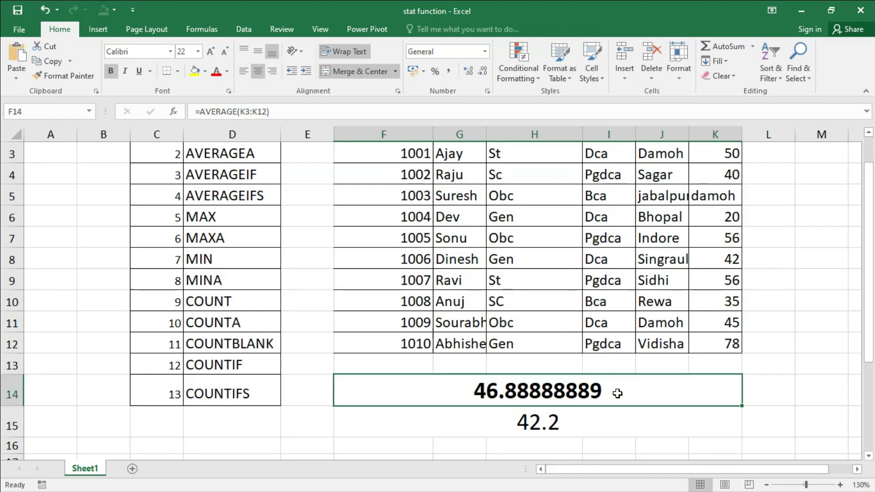
pyautogui.click(716, 196)
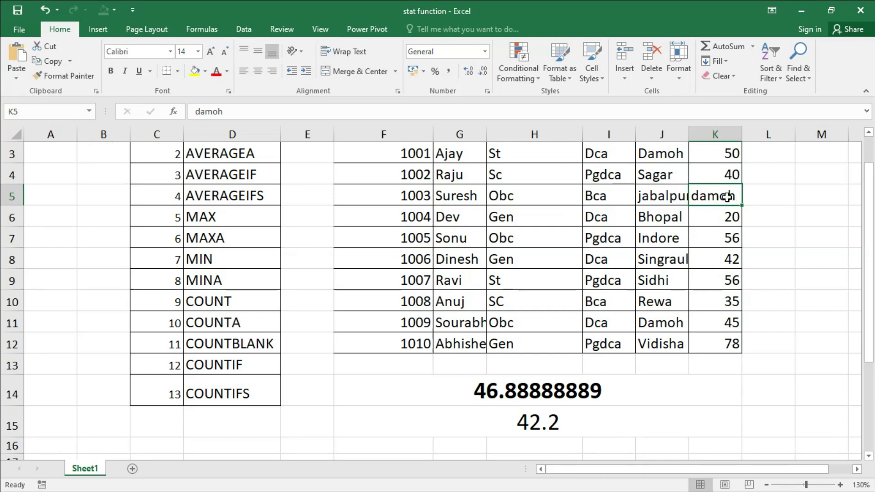
pyautogui.click(599, 423)
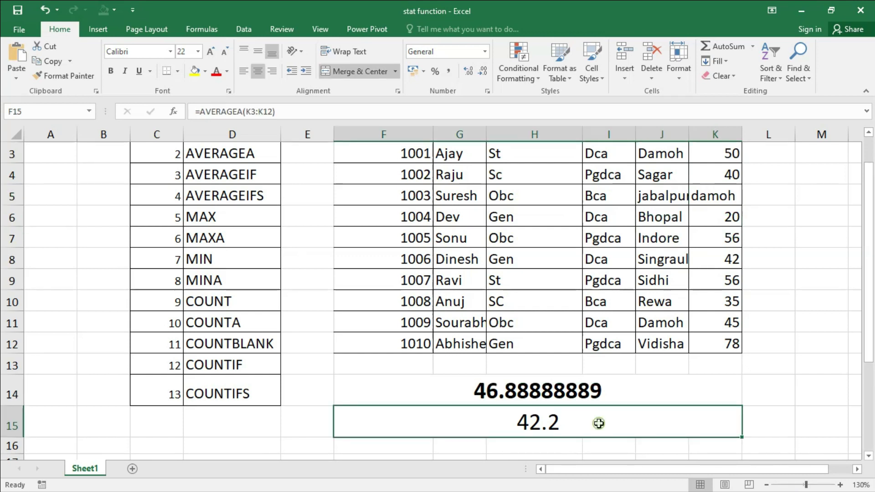
pyautogui.click(717, 197)
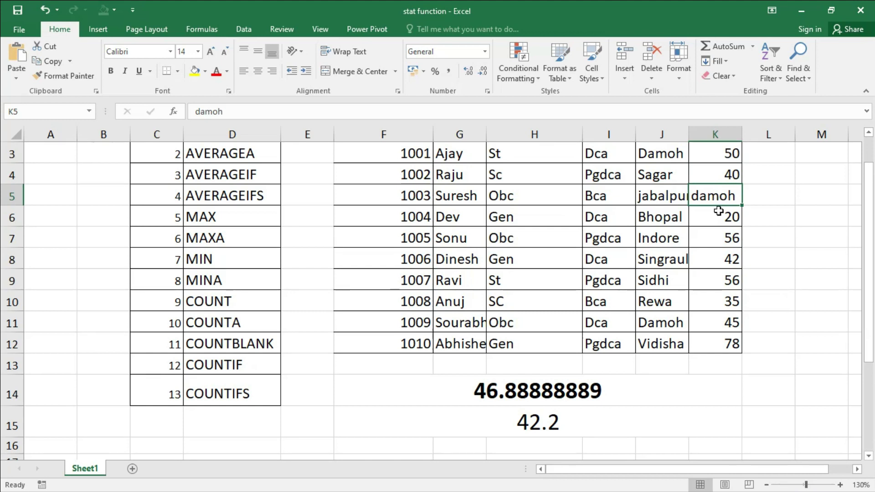
# Step: Replace the mark in K6 with the logical value FALSE and check the AVERAGEA formula in F15
pyautogui.click(718, 217)
pyautogui.write('false')
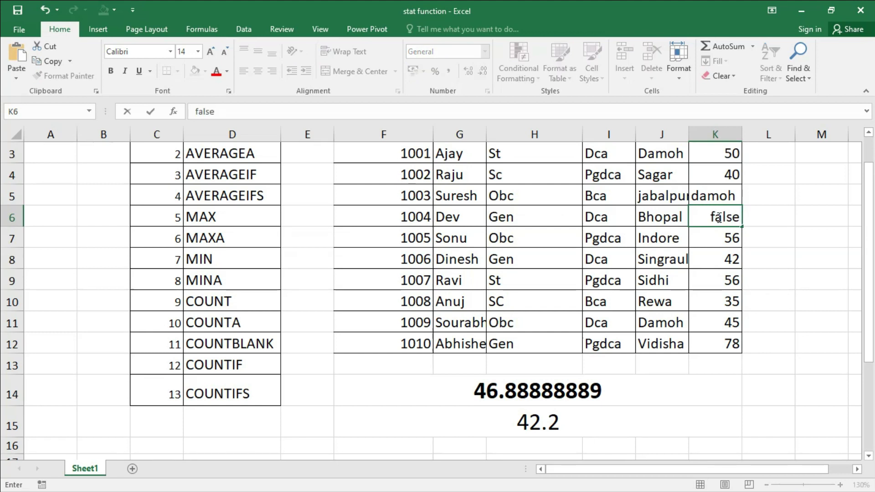
pyautogui.press('Return')
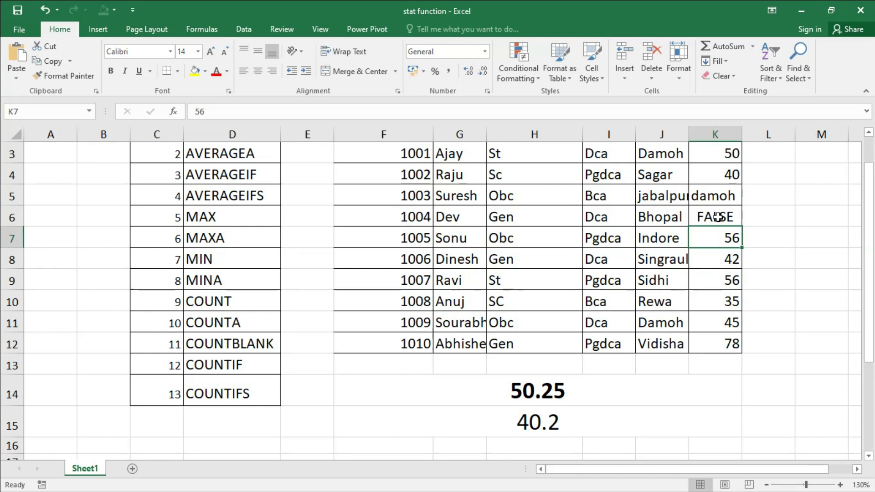
pyautogui.click(614, 418)
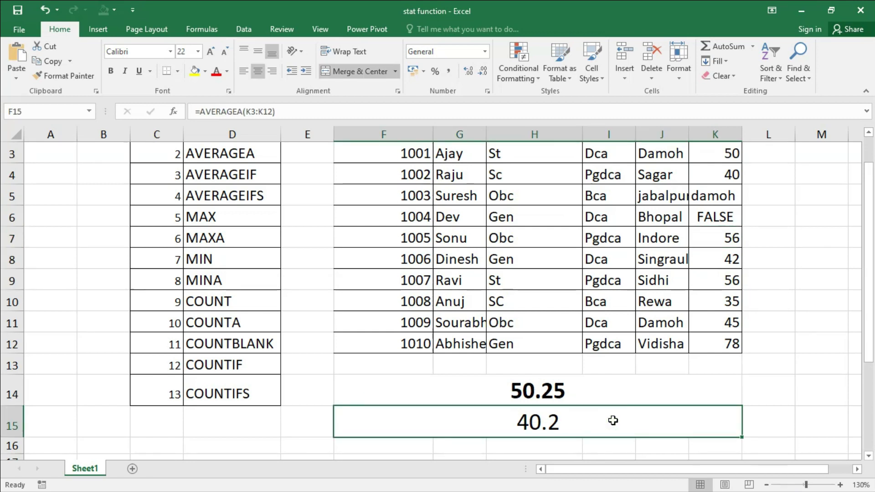
# Step: Color the AVERAGEA entry in D3 of the function list red
pyautogui.scroll(1, 612, 419)
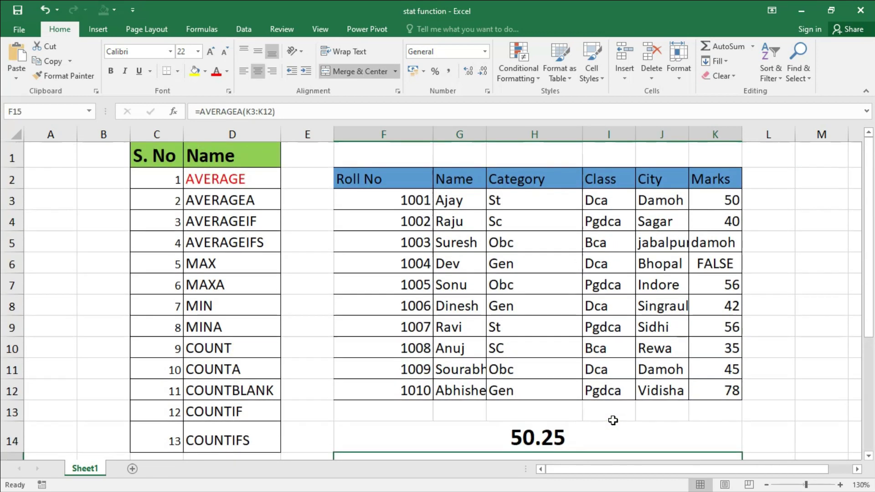
pyautogui.click(255, 201)
pyautogui.click(216, 73)
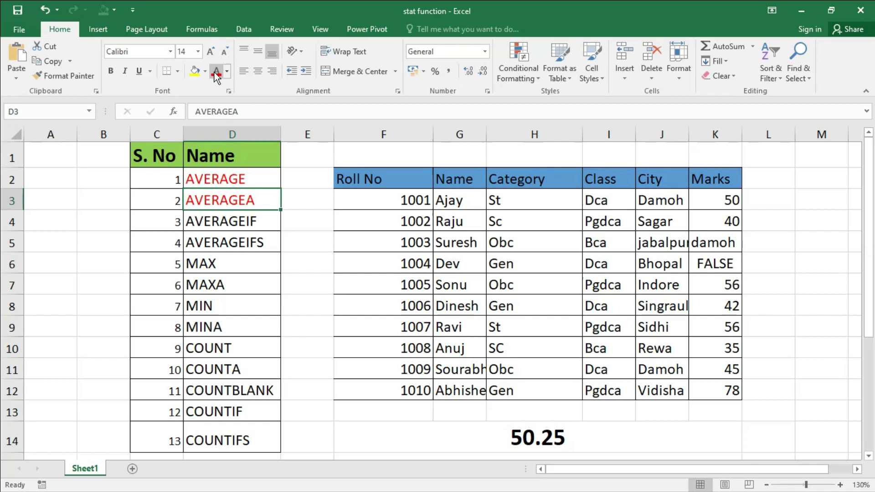
# Step: Clear the old test values from cells F20:F26 below the marks table
pyautogui.scroll(-5, 488, 316)
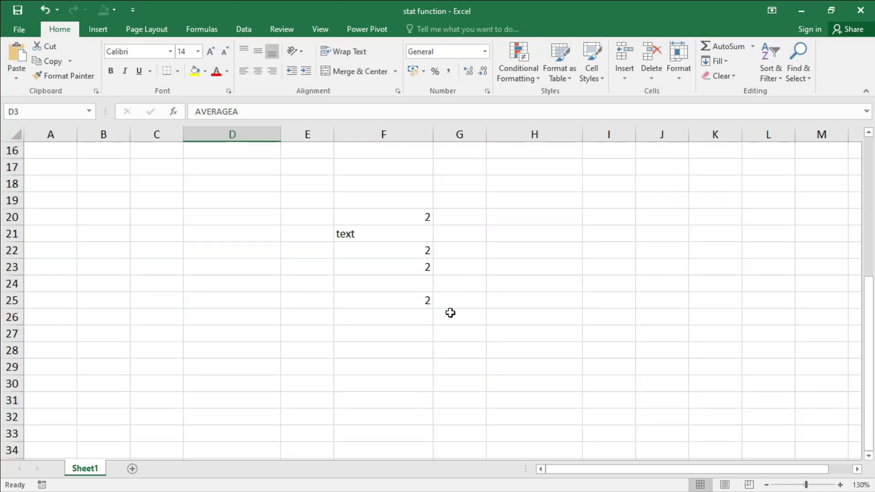
pyautogui.moveTo(412, 218); pyautogui.dragTo(413, 318)
pyautogui.press('Delete')
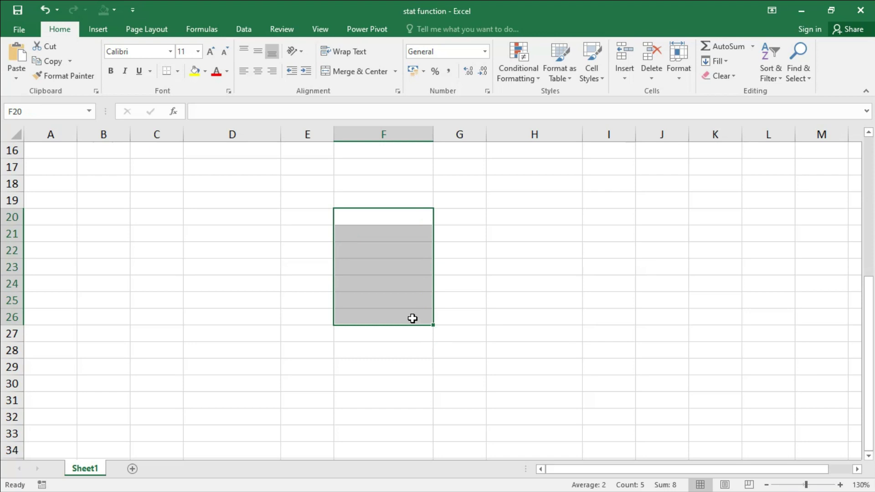
# Step: Set the font size of the emptied cells F20:F26 to 18
pyautogui.keyDown('ctrl'); pyautogui.scroll(2, 412, 316); pyautogui.keyUp('ctrl')
pyautogui.scroll(-2, 412, 317)
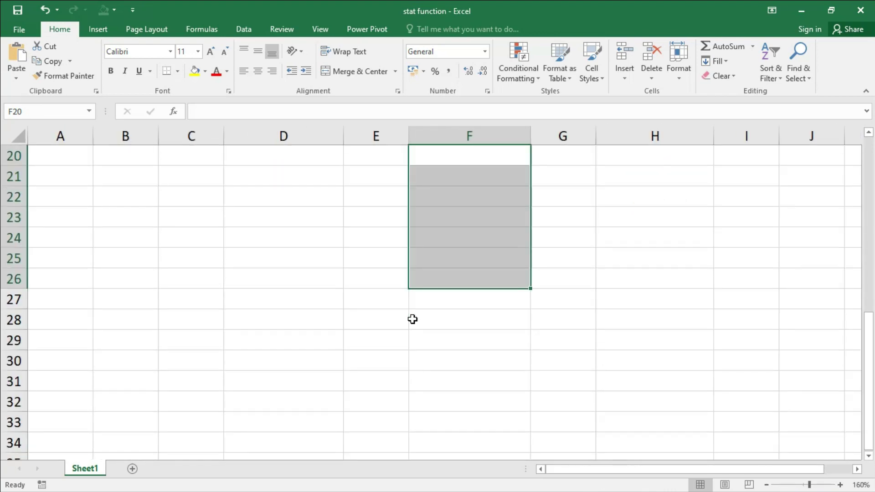
pyautogui.scroll(1, 423, 307)
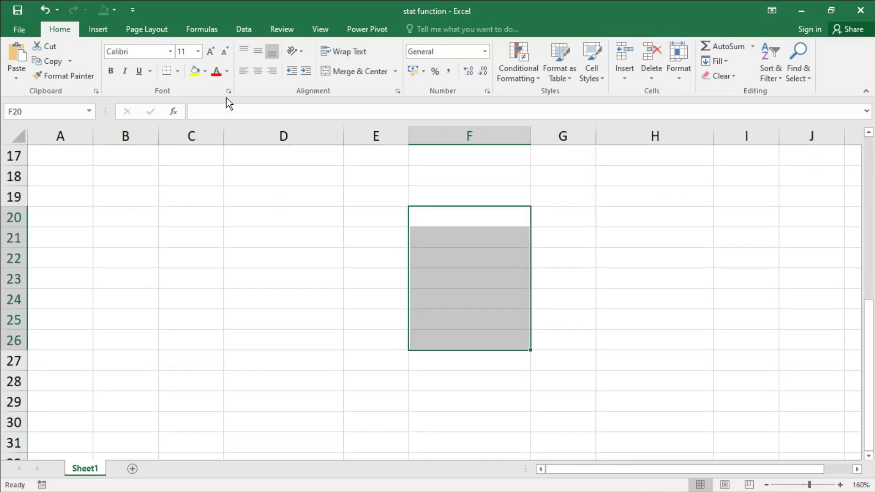
pyautogui.click(199, 52)
pyautogui.click(187, 151)
# Step: Enter the test numbers 2, 4 and 6 in cells F20, F21 and F22
pyautogui.click(471, 223)
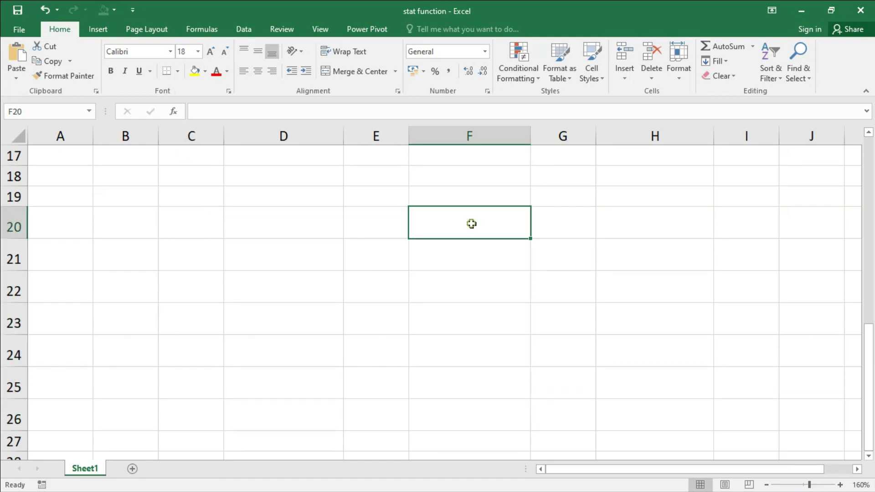
pyautogui.write('2')
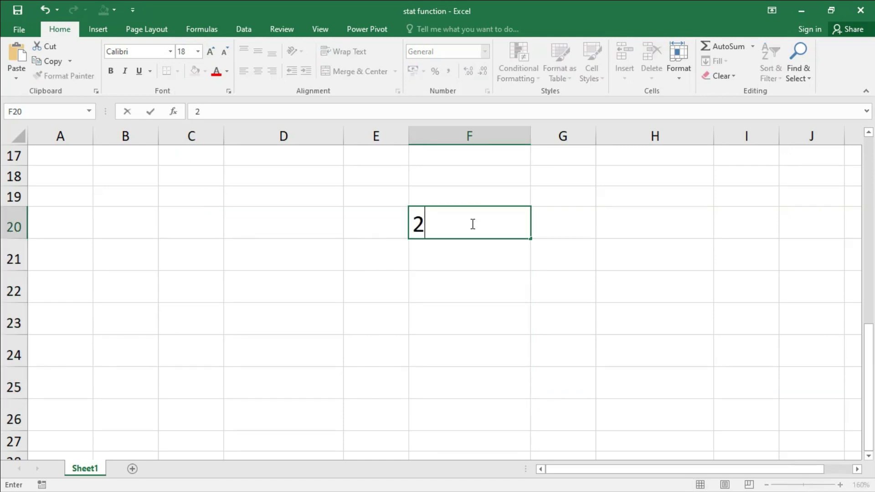
pyautogui.press('Return')
pyautogui.write('4')
pyautogui.press('Return')
pyautogui.write('6')
pyautogui.click(617, 306)
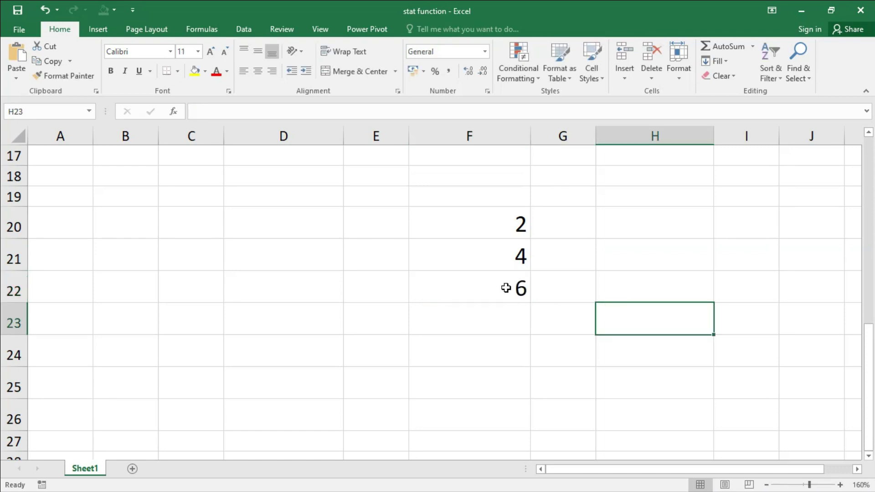
# Step: Enter an AVERAGE formula for the test numbers in F20:F22 in cell F24
pyautogui.click(491, 348)
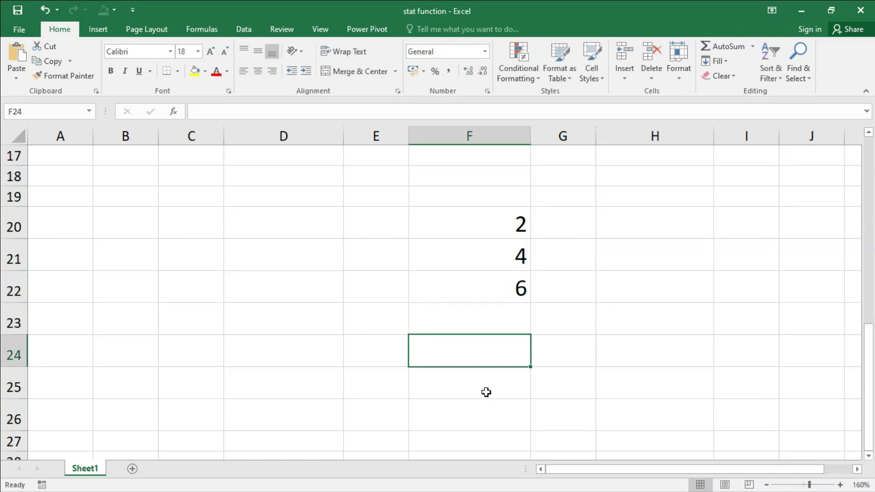
pyautogui.write('=avera')
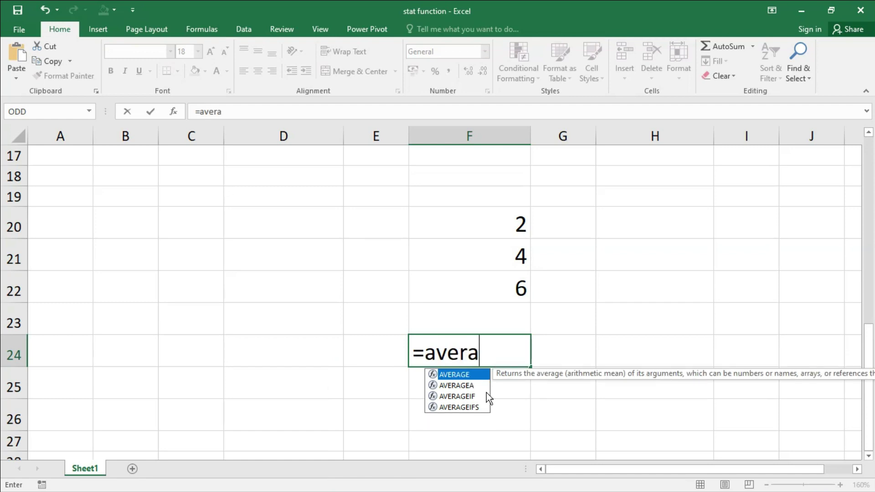
pyautogui.write('ge')
pyautogui.press('Tab')
pyautogui.moveTo(470, 222); pyautogui.dragTo(473, 297)
pyautogui.write(')')
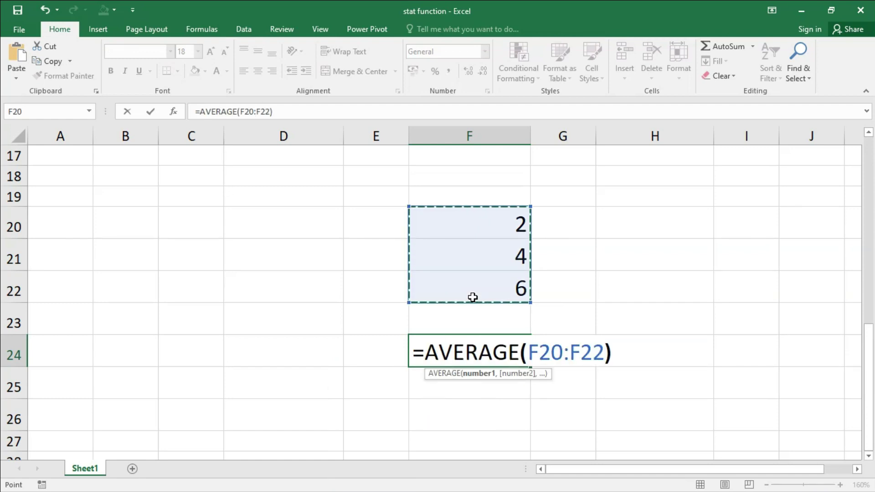
pyautogui.press('Return')
pyautogui.click(491, 348)
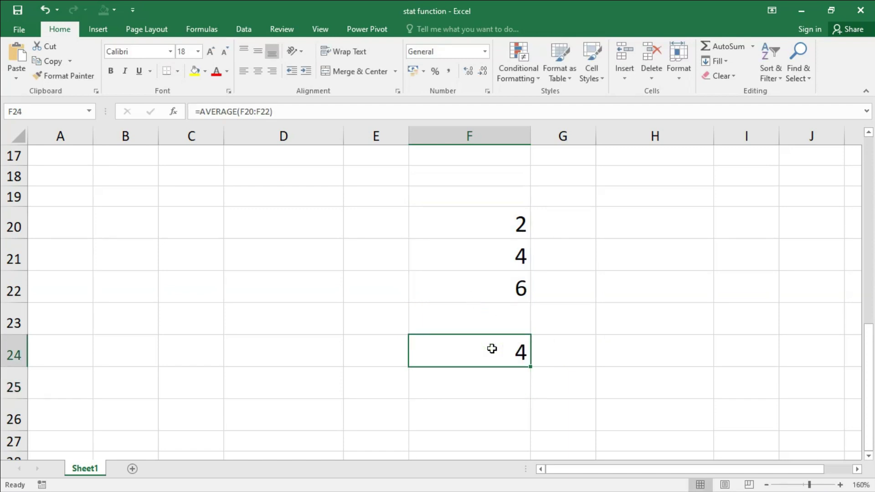
# Step: Compare the test numbers in F20:F22 with the AVERAGE formula in F24
pyautogui.moveTo(501, 220); pyautogui.dragTo(500, 281)
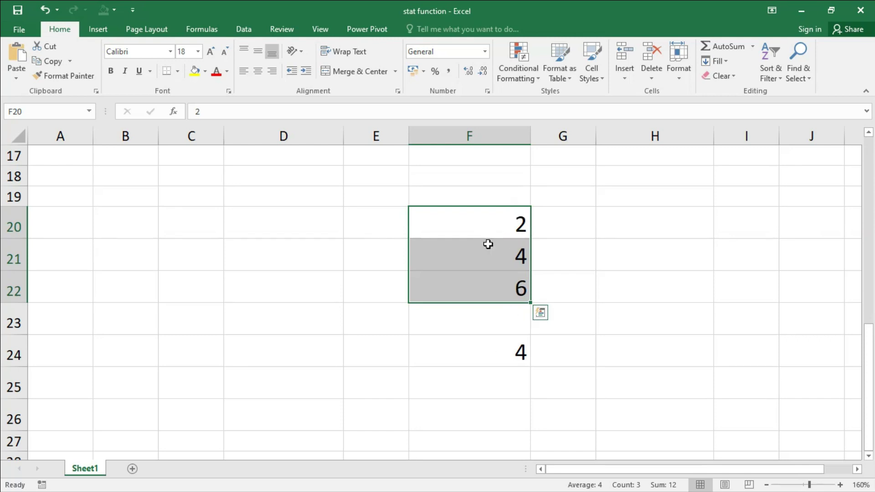
pyautogui.click(484, 352)
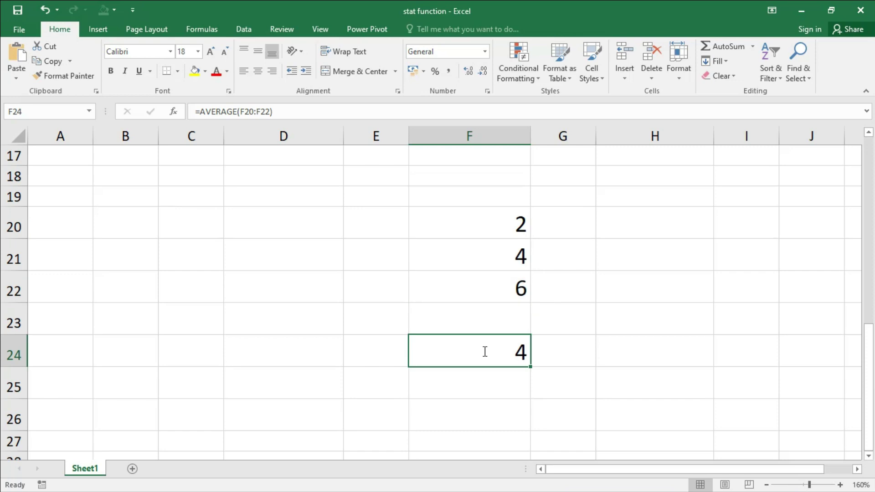
pyautogui.doubleClick(499, 356)
pyautogui.press('Return')
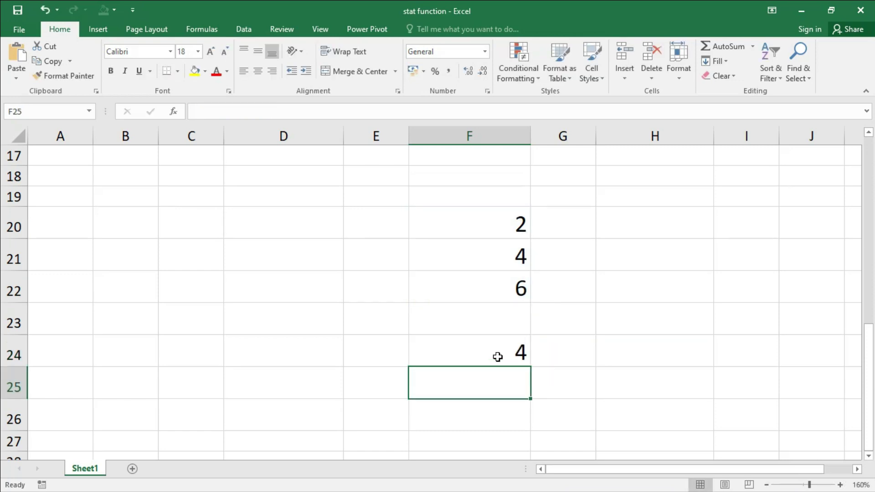
# Step: Enter an AVERAGEA formula for the test numbers in F20:F22 in cell F25
pyautogui.write('=avera')
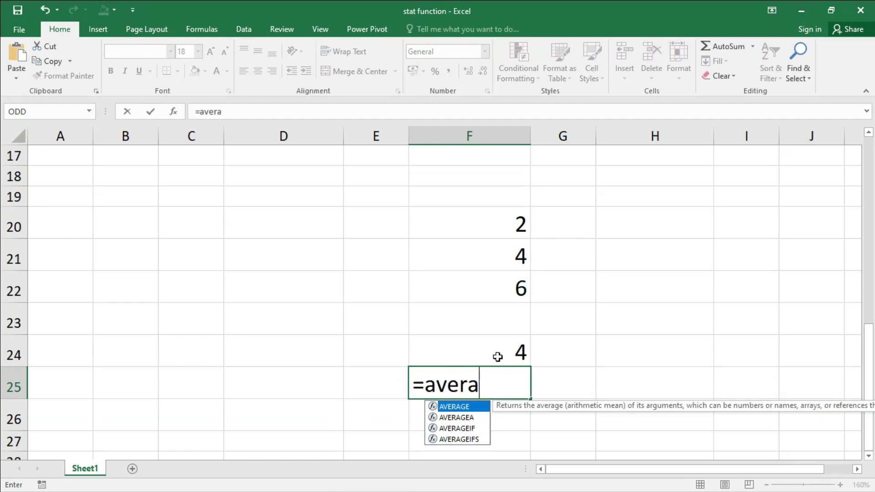
pyautogui.press('Down')
pyautogui.press('Tab')
pyautogui.moveTo(504, 221); pyautogui.dragTo(503, 289)
pyautogui.write(')')
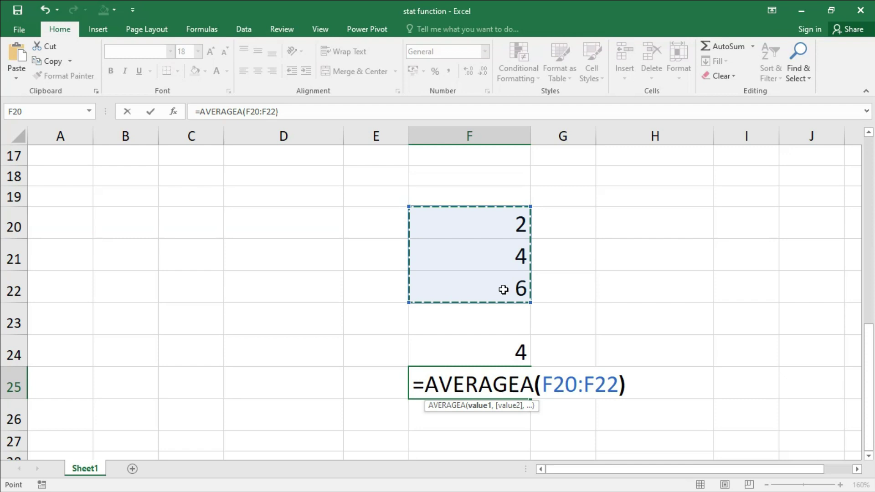
pyautogui.press('Return')
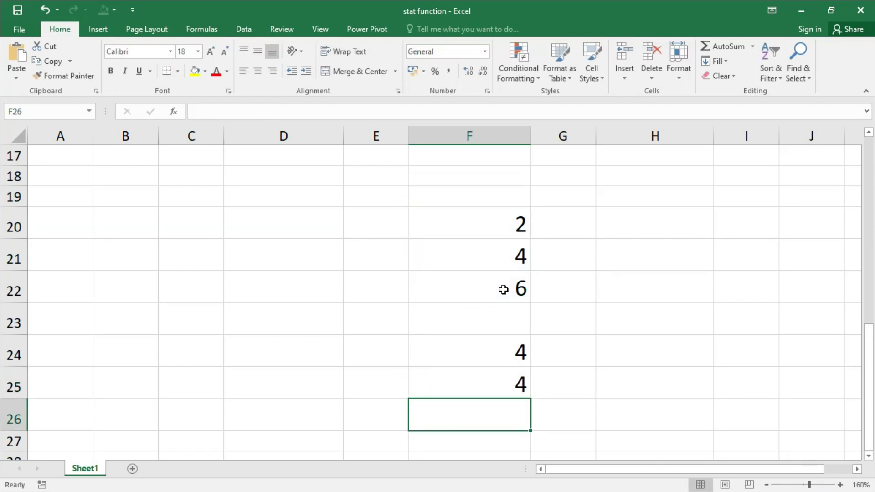
# Step: Replace the test number in cell F21 with the logical value TRUE
pyautogui.click(497, 256)
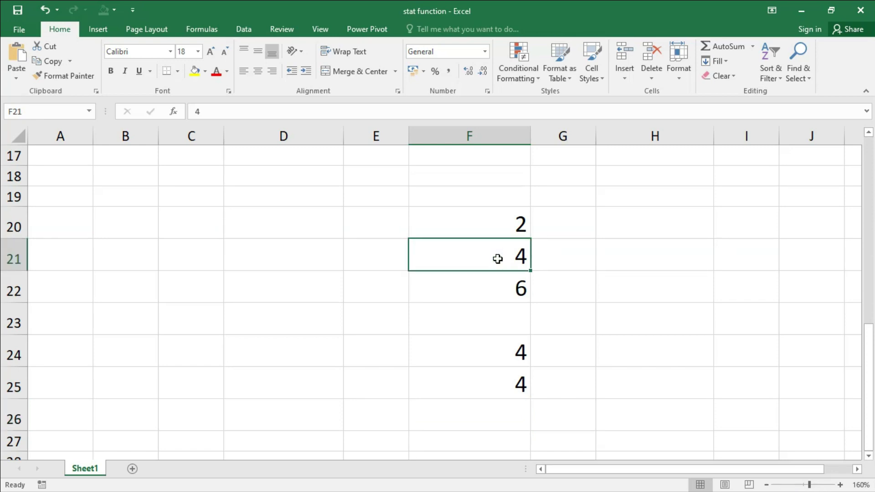
pyautogui.write('true')
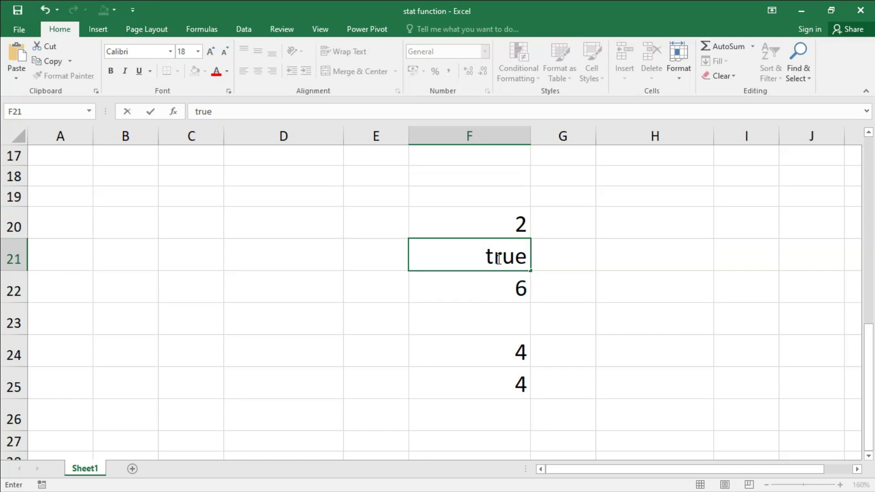
pyautogui.press('Return')
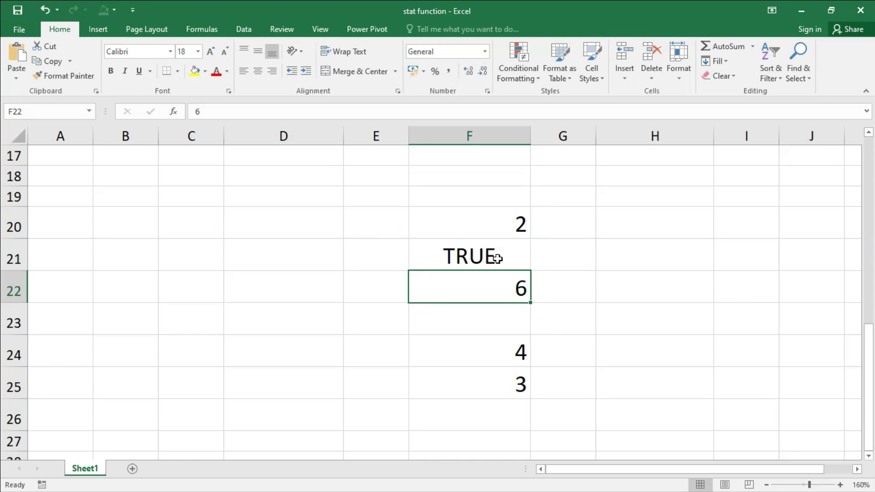
# Step: Compare how the AVERAGE formula in F24 and the AVERAGEA formula in F25 treat the values in F20:F22
pyautogui.click(514, 222)
pyautogui.moveTo(514, 222); pyautogui.dragTo(510, 273)
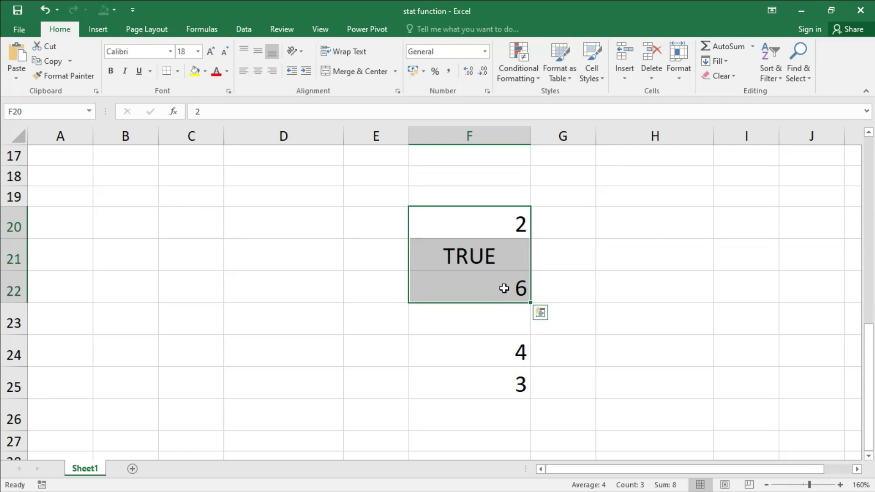
pyautogui.click(506, 355)
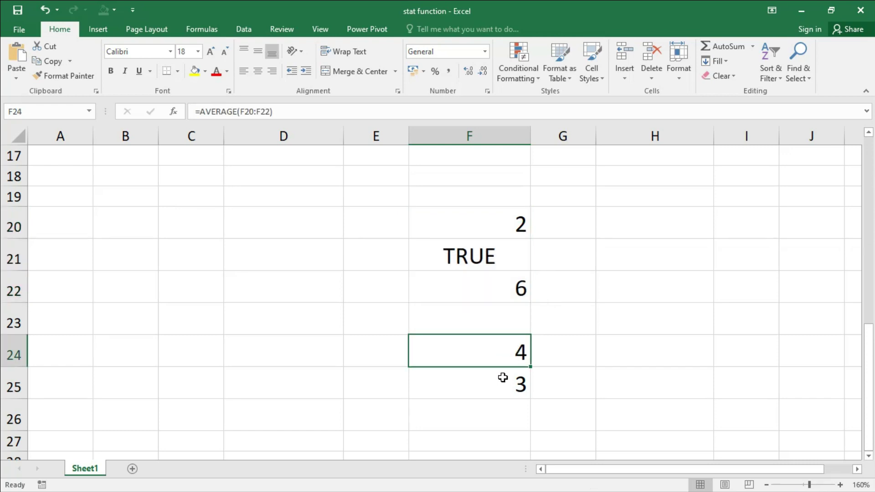
pyautogui.doubleClick(503, 377)
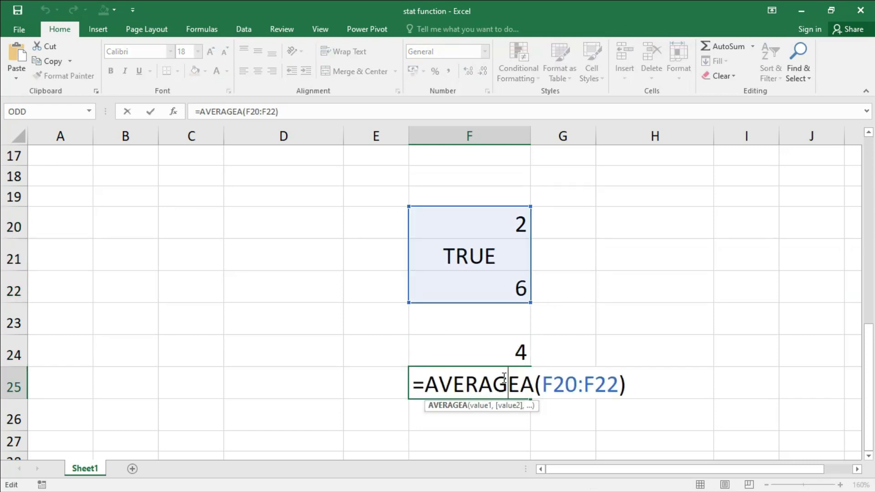
pyautogui.press('Return')
pyautogui.click(501, 289)
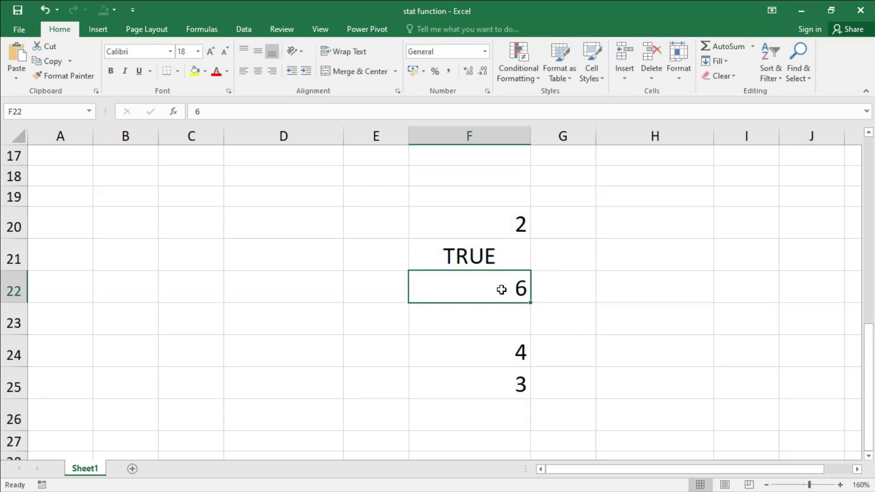
pyautogui.click(512, 226)
pyautogui.click(480, 262)
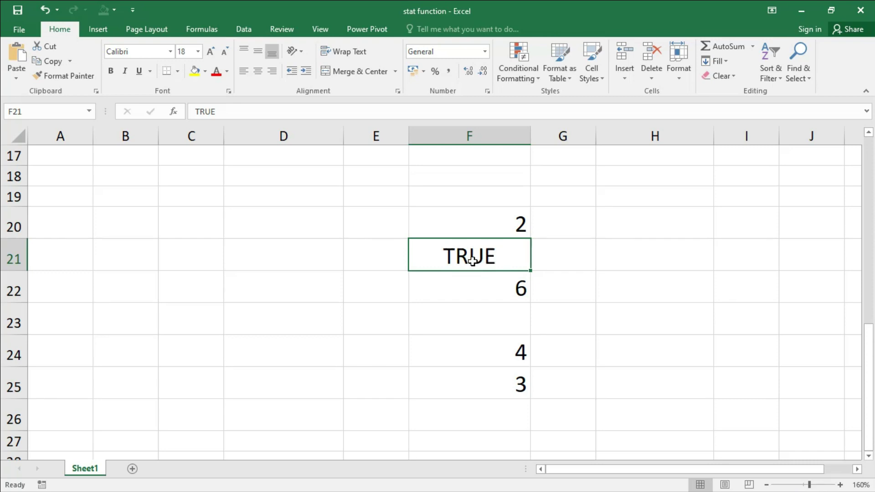
pyautogui.click(505, 288)
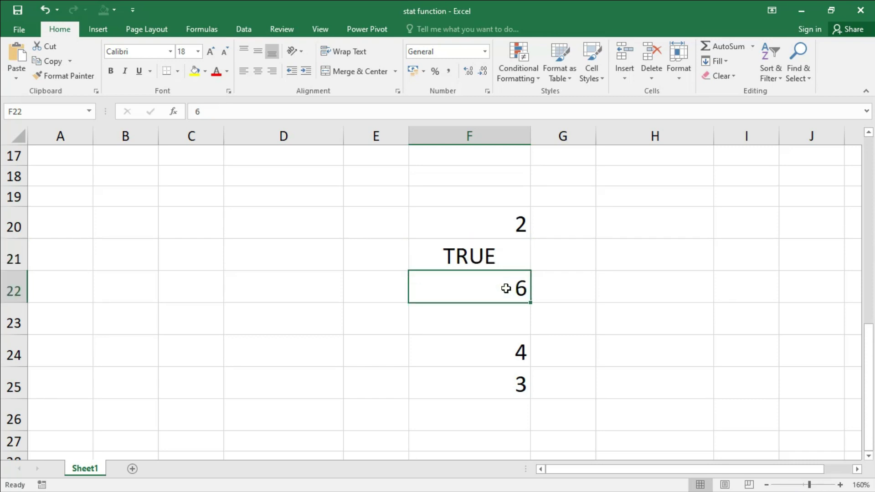
pyautogui.moveTo(506, 227); pyautogui.dragTo(506, 284)
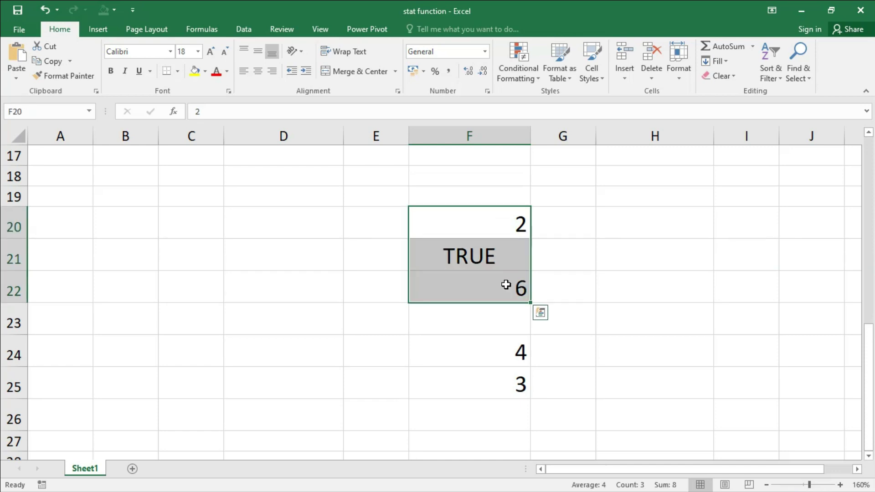
pyautogui.doubleClick(505, 385)
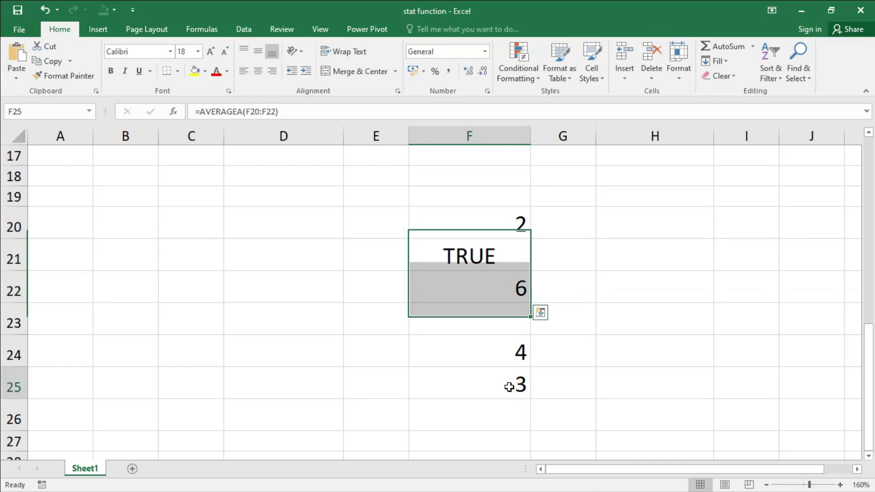
pyautogui.press('Return')
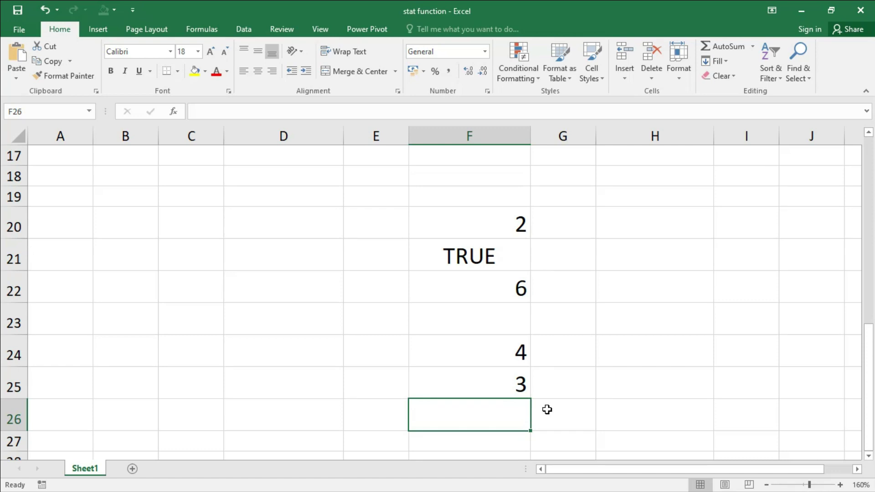
# Step: Clear the test values and both average formulas from cells F20:F25
pyautogui.moveTo(488, 219); pyautogui.dragTo(482, 392)
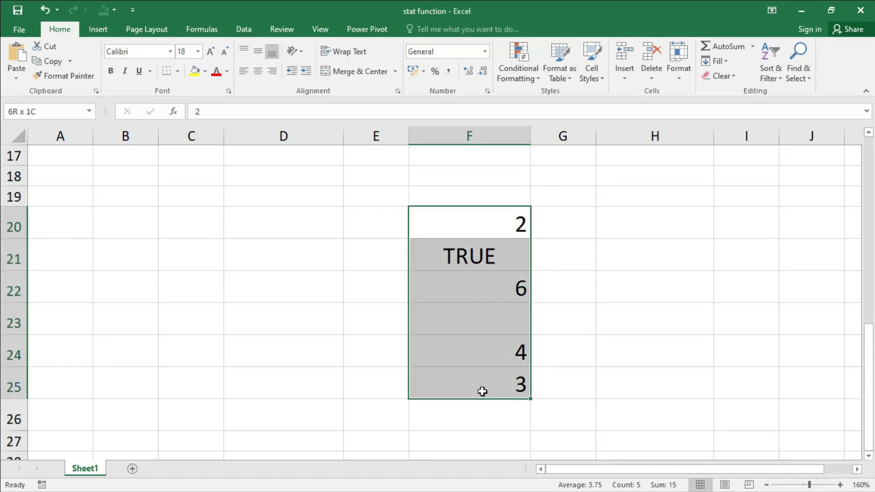
pyautogui.press('Delete')
pyautogui.click(482, 391)
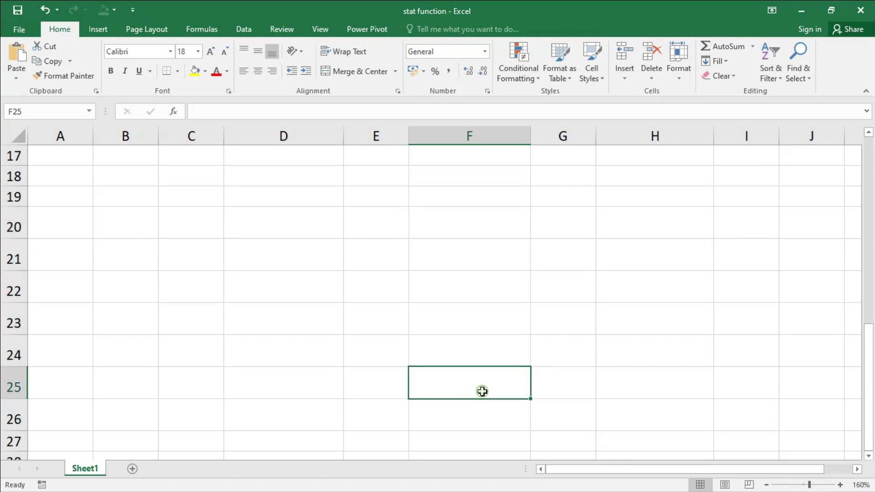
# Step: Delete the AVERAGE and AVERAGEA results in the merged cells F14 and F15 below the student table
pyautogui.scroll(5, 482, 388)
pyautogui.scroll(-2, 485, 355)
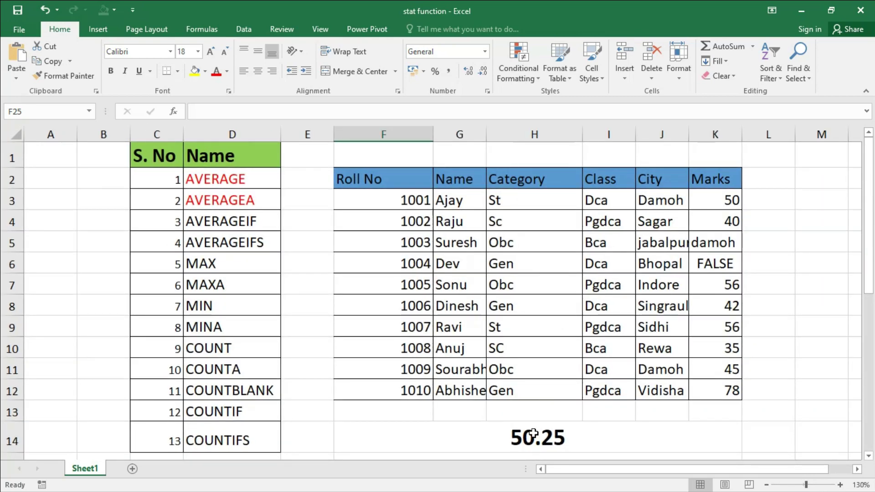
pyautogui.scroll(-1, 533, 435)
pyautogui.moveTo(519, 403); pyautogui.dragTo(520, 432)
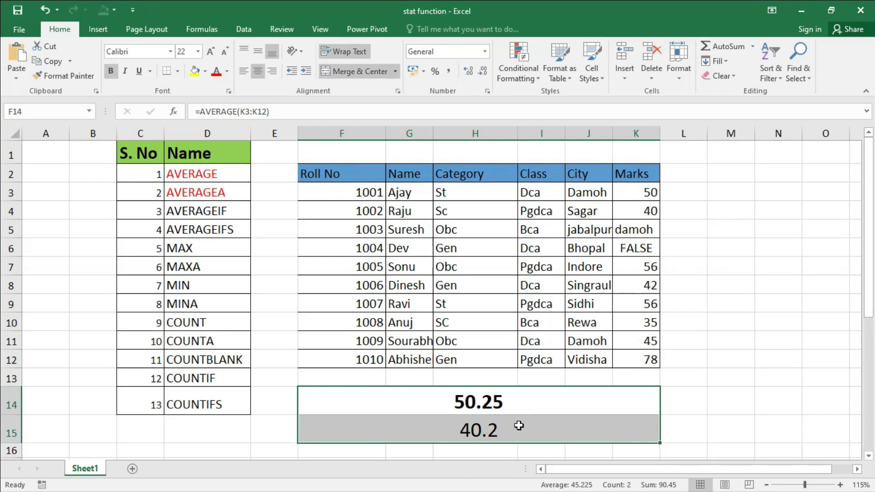
pyautogui.press('Delete')
# Step: Replace the text and logical entries in the Marks column with 56 in K5 and 42 in K6
pyautogui.click(227, 212)
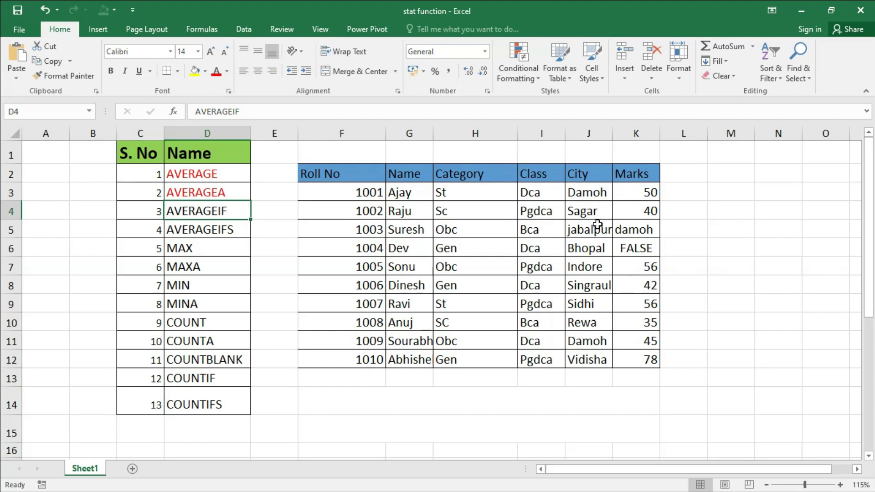
pyautogui.click(646, 229)
pyautogui.write('56')
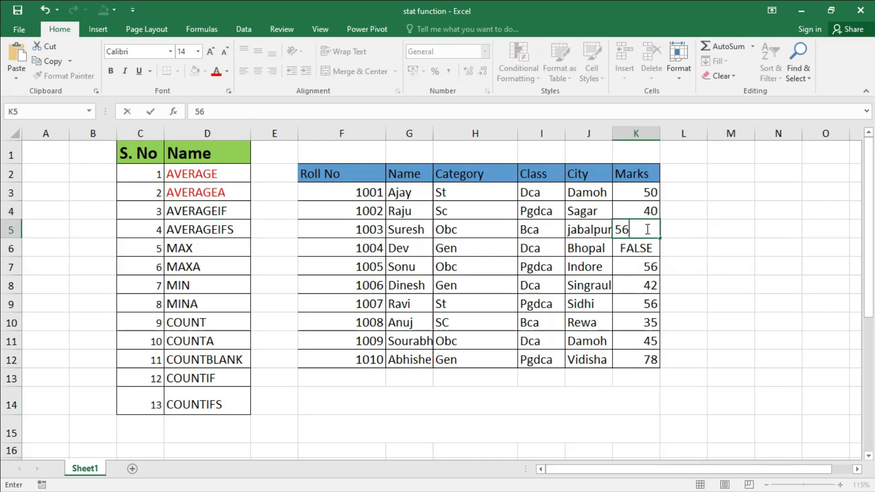
pyautogui.press('Return')
pyautogui.write('42')
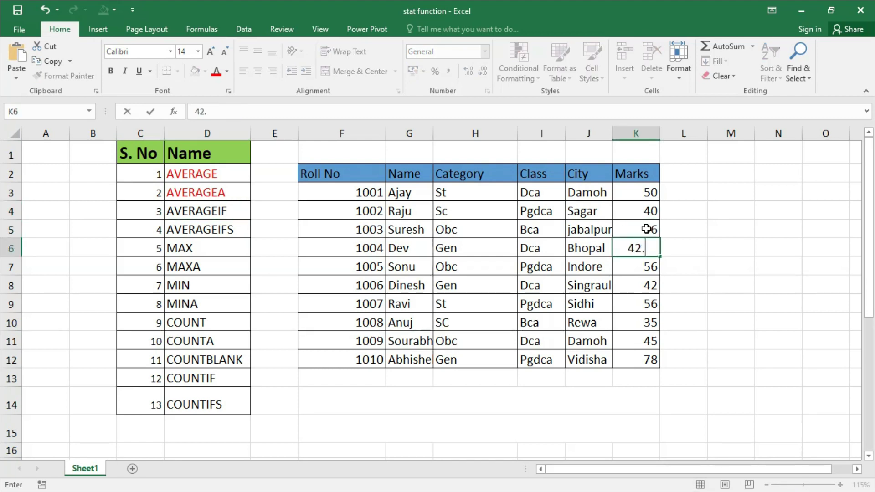
pyautogui.press('Return')
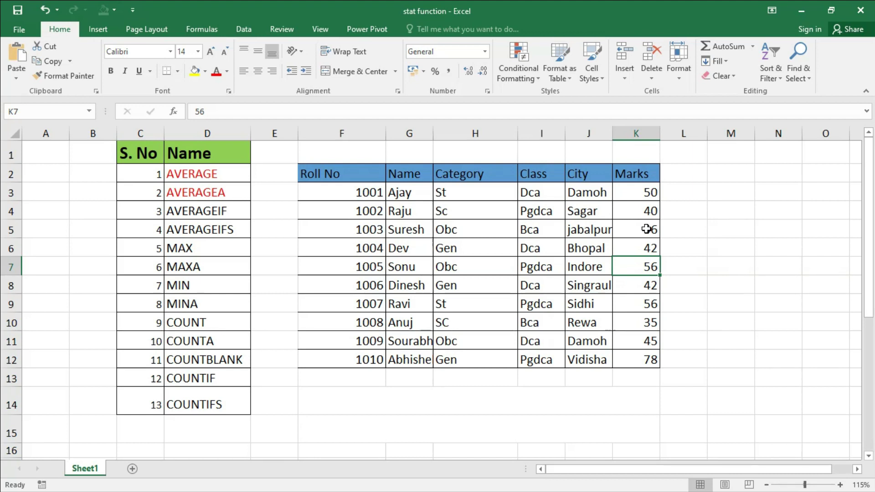
# Step: Enter an AVERAGEIF formula in merged cell F14 that averages the marks in K3:K12 meeting the criterion ">50"
pyautogui.click(233, 213)
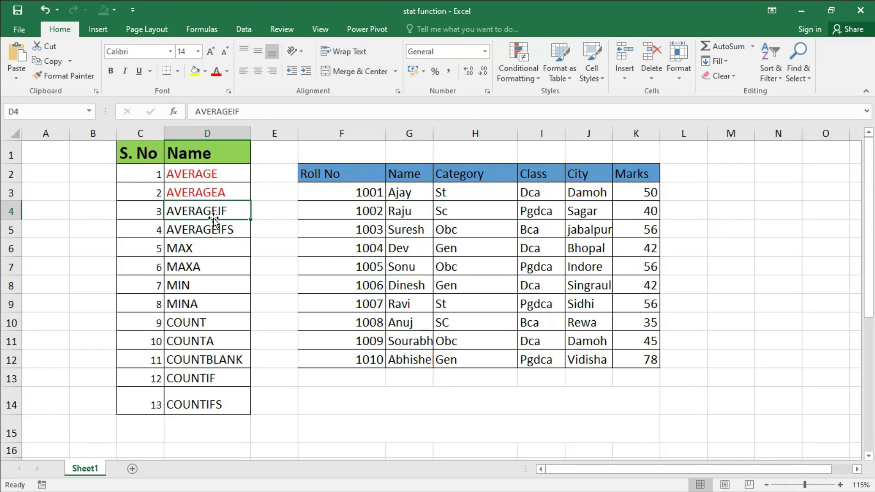
pyautogui.click(465, 402)
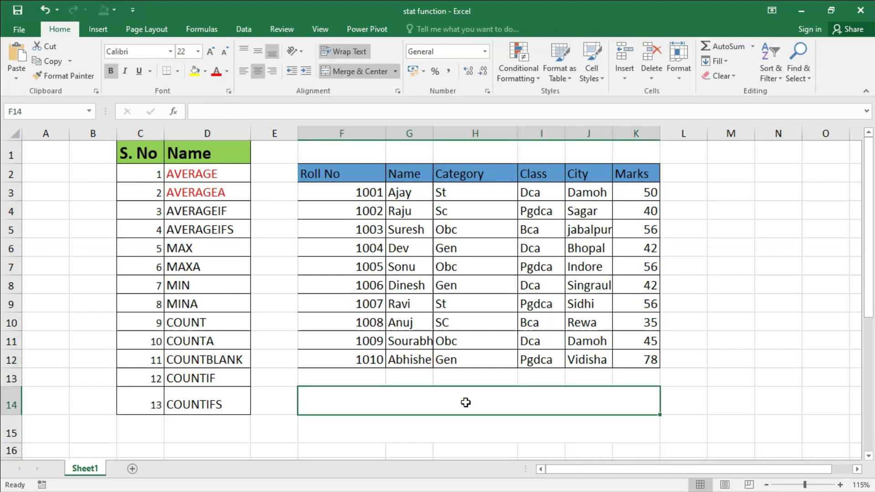
pyautogui.write('=a')
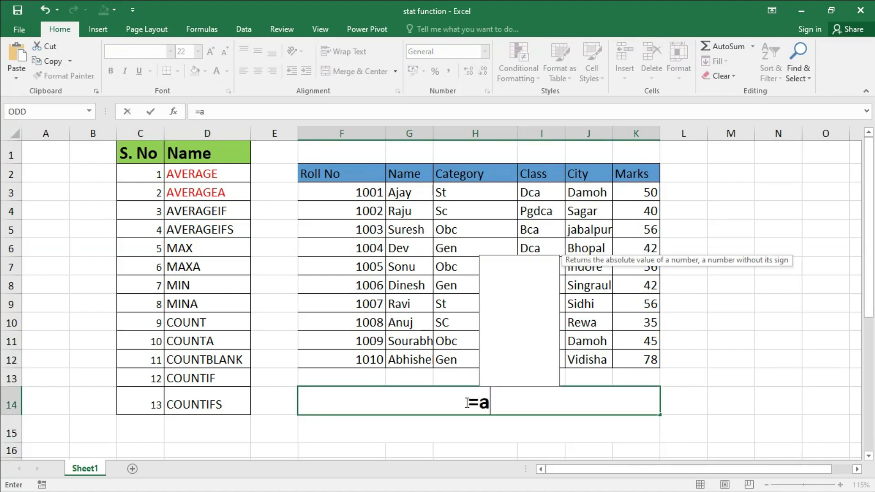
pyautogui.write('vera')
pyautogui.press('Down')
pyautogui.press('Down')
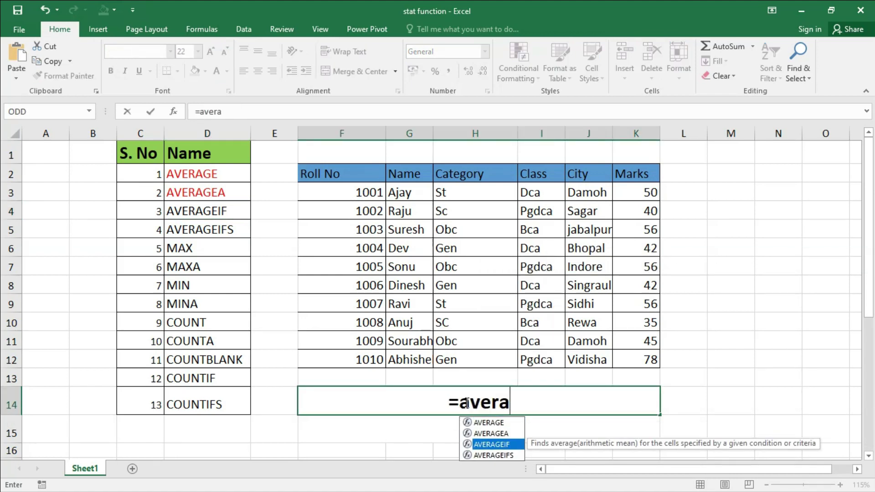
pyautogui.press('Tab')
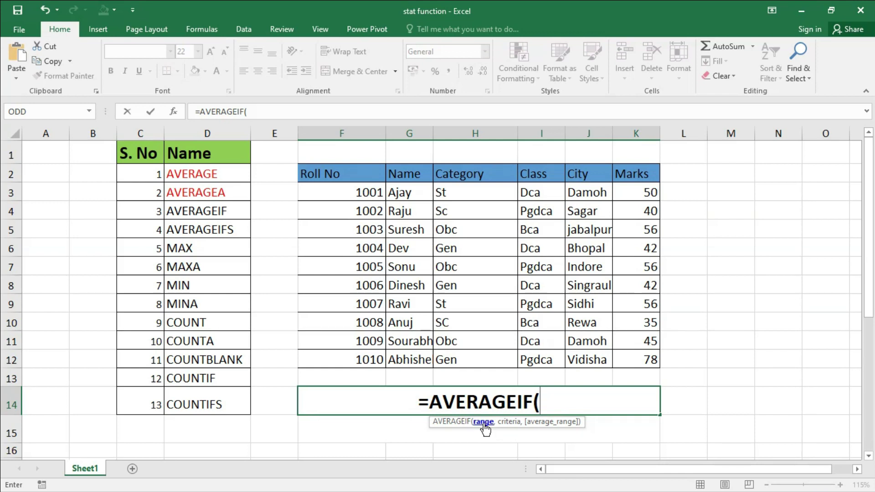
pyautogui.moveTo(647, 193); pyautogui.dragTo(645, 359)
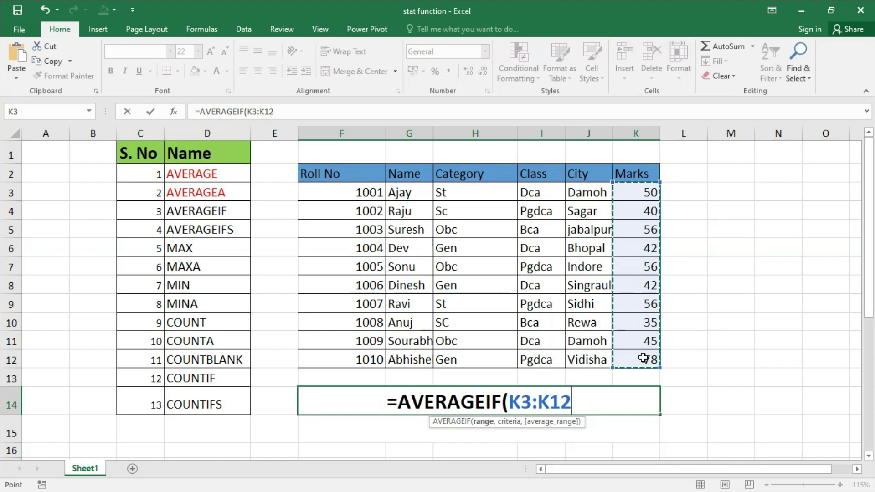
pyautogui.write(',')
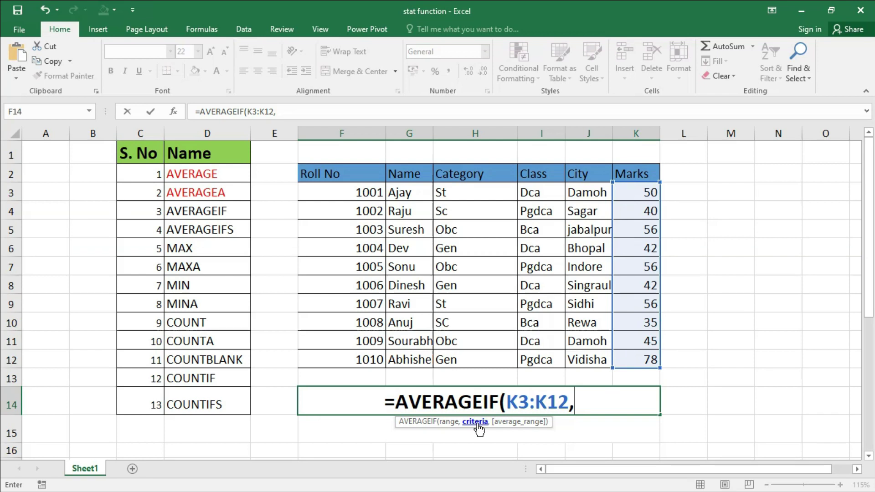
pyautogui.write('"')
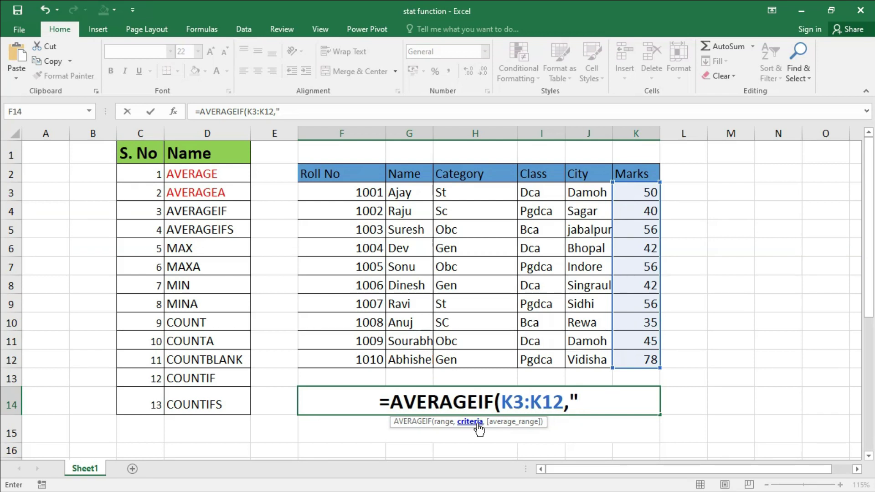
pyautogui.write('>')
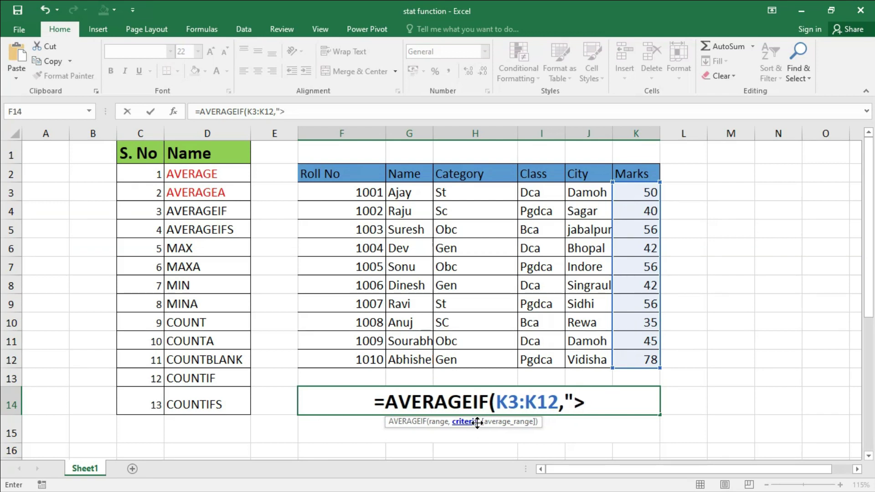
pyautogui.write('50")')
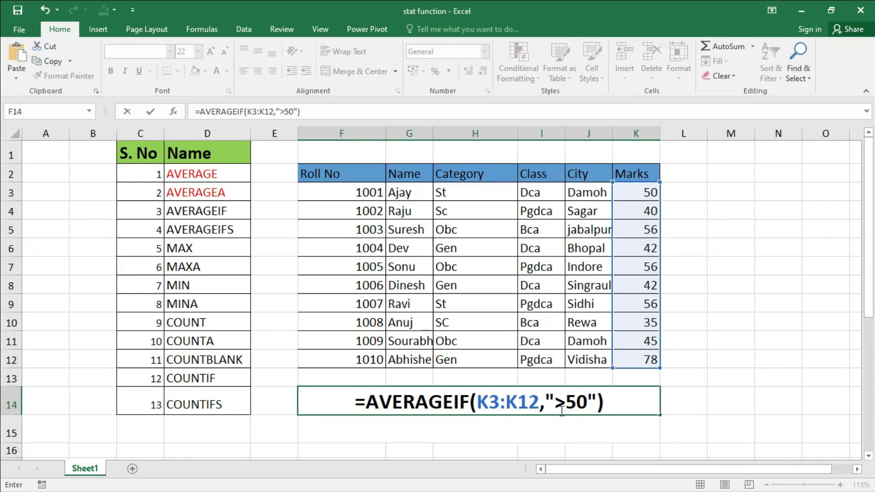
pyautogui.moveTo(555, 404); pyautogui.dragTo(587, 403)
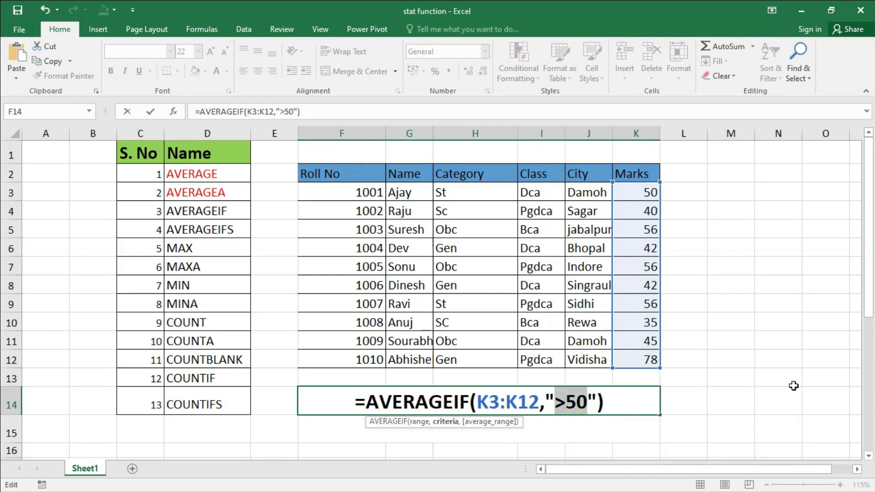
pyautogui.hotkey('ctrl', 'Return')
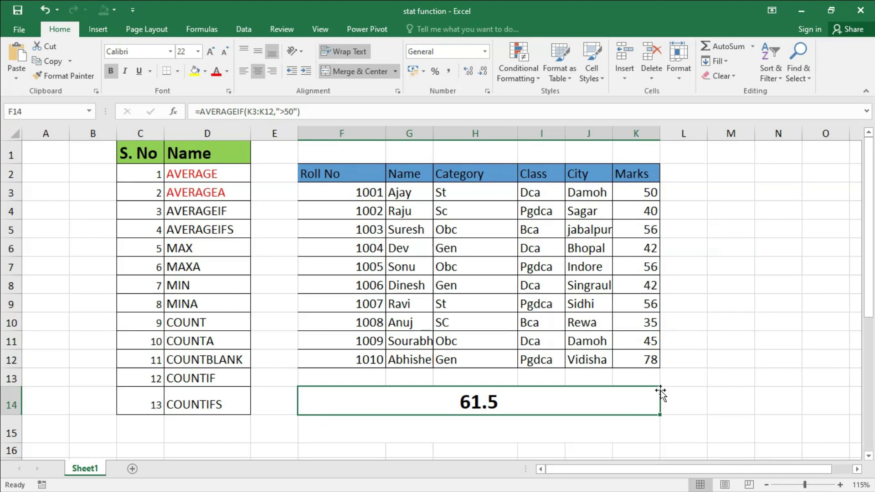
# Step: Go through the marks above 50 in column K and clear the trial result from merged cell F15
pyautogui.click(648, 361)
pyautogui.click(647, 300)
pyautogui.click(649, 268)
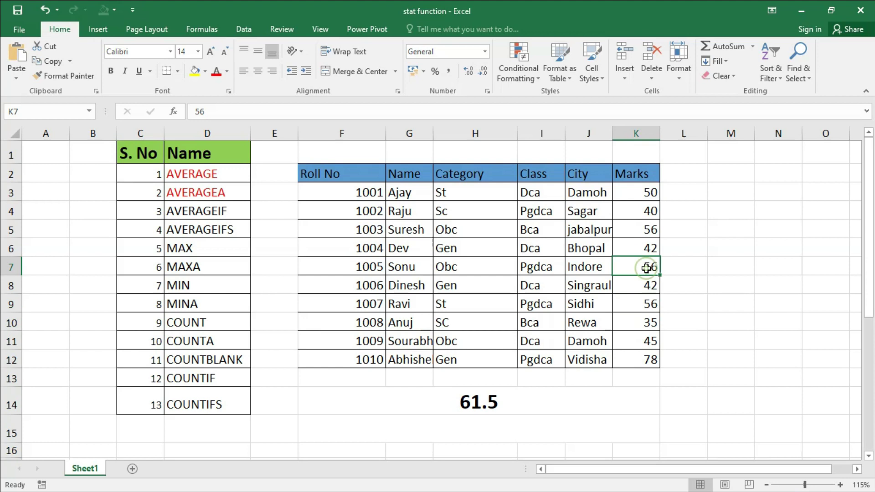
pyautogui.click(650, 232)
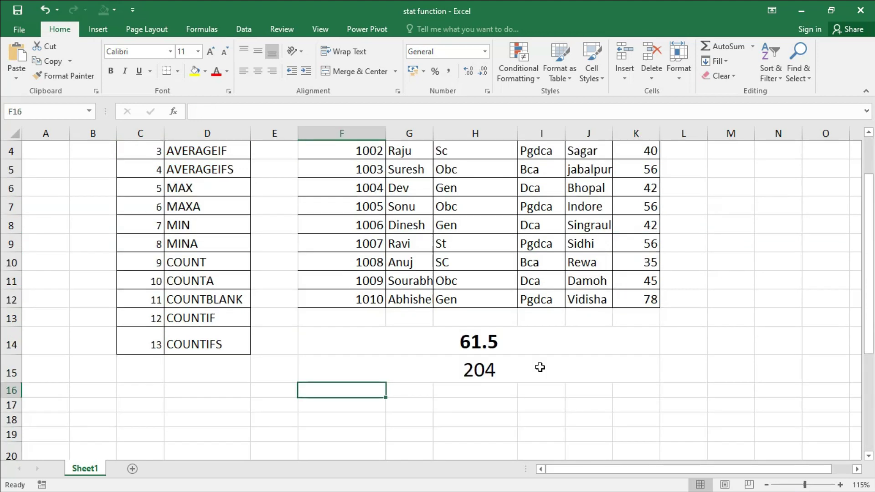
pyautogui.click(528, 365)
pyautogui.press('Delete')
# Step: Enter =(78+56+56+56)/4 in merged cell F15 as a manual check and compare it with the AVERAGEIF formula in F14
pyautogui.click(493, 347)
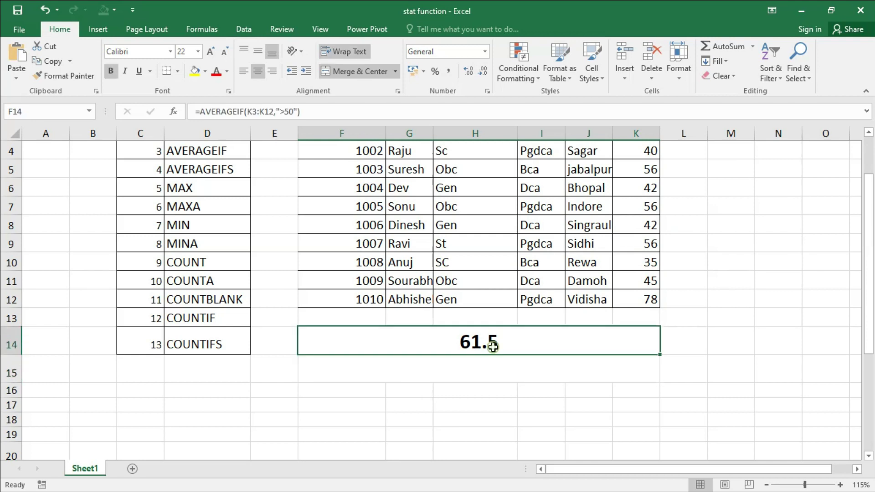
pyautogui.doubleClick(528, 343)
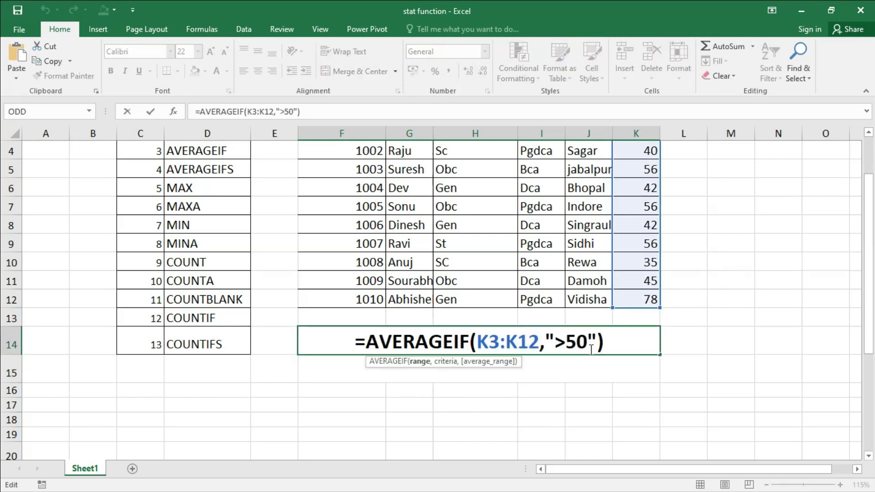
pyautogui.press('Return')
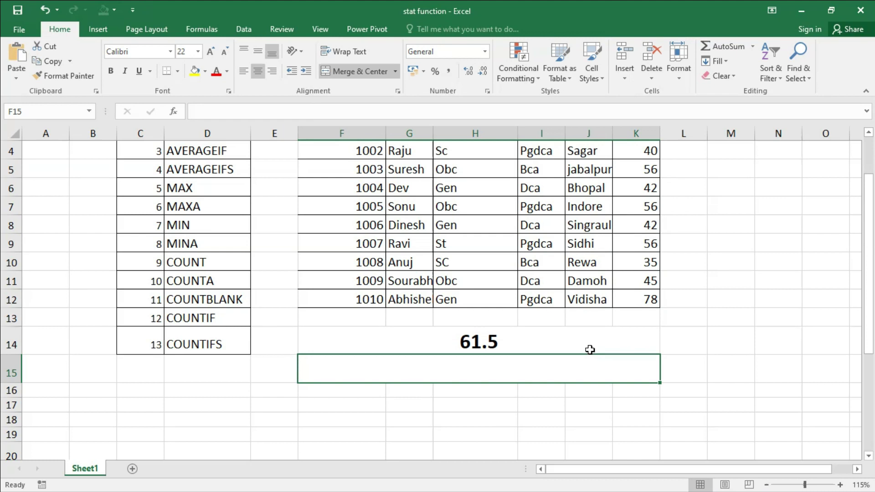
pyautogui.scroll(1, 642, 317)
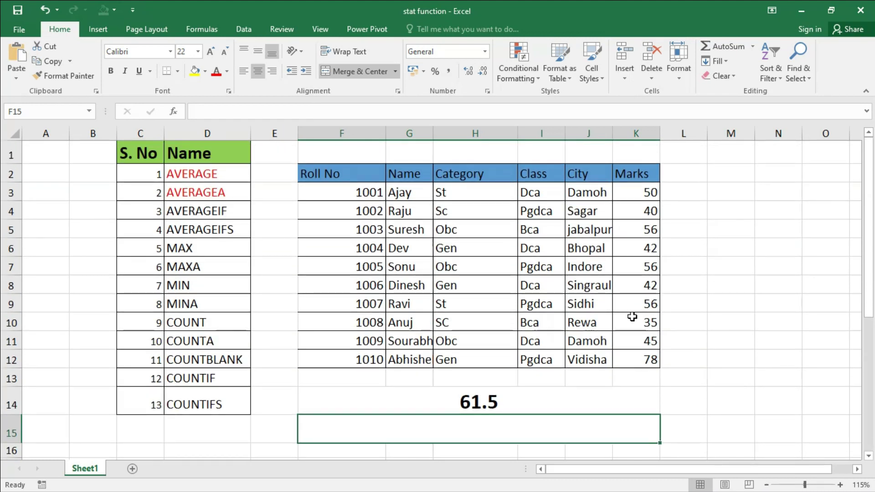
pyautogui.write('=')
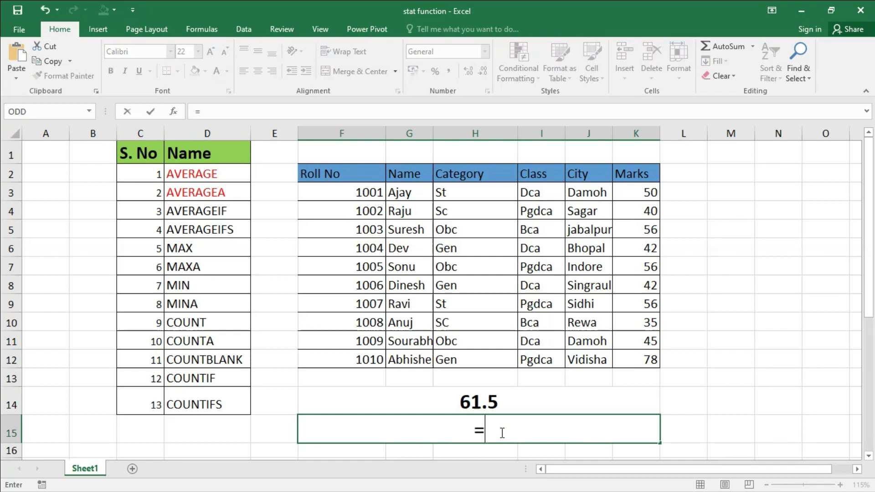
pyautogui.write('(')
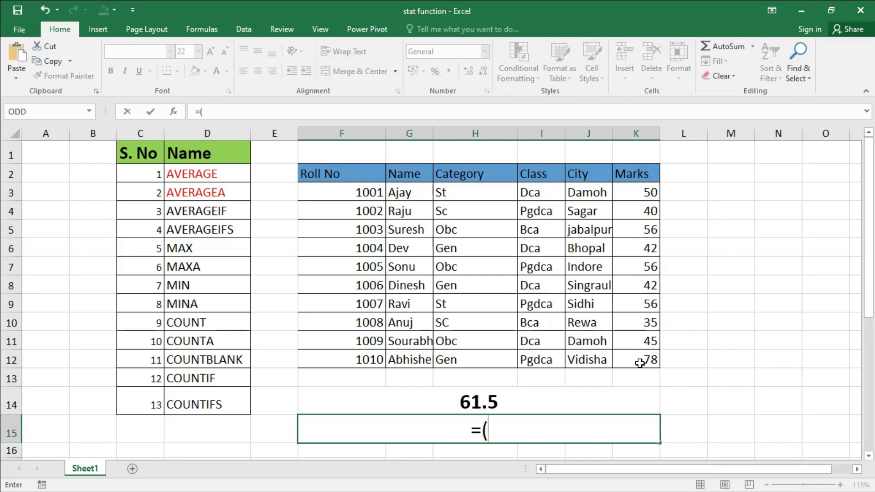
pyautogui.write('78')
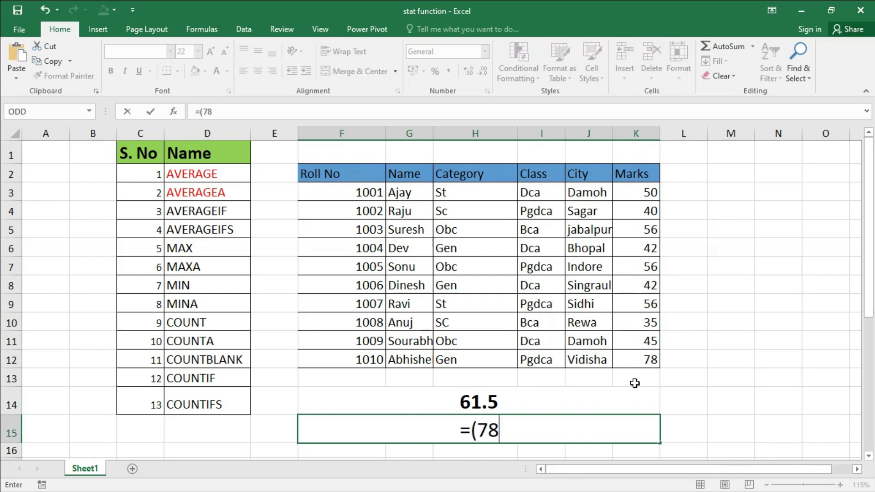
pyautogui.write('+56')
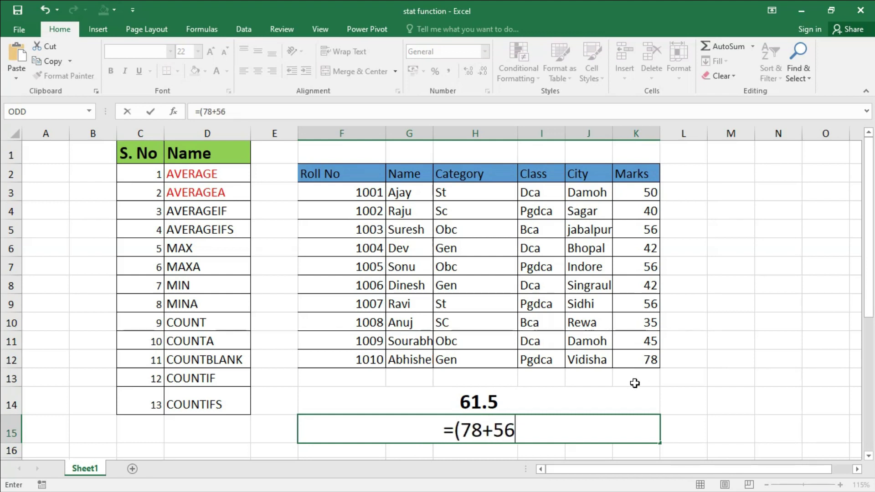
pyautogui.write('+56+56')
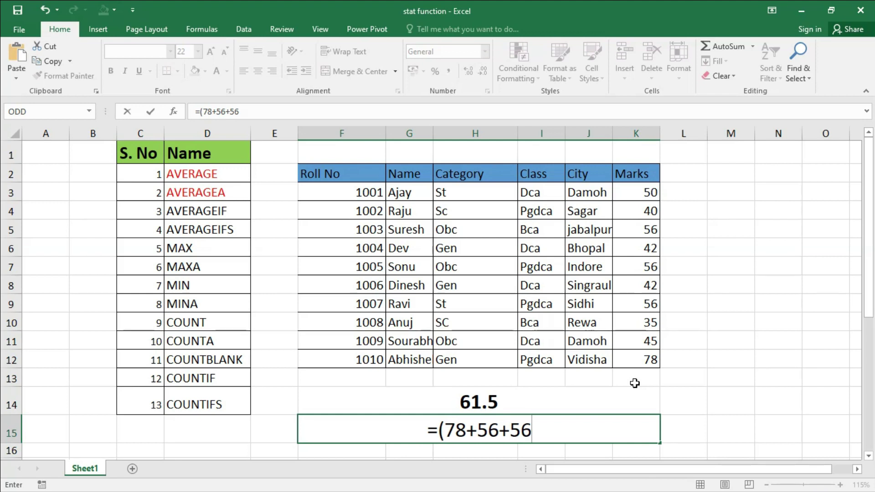
pyautogui.write('+56)')
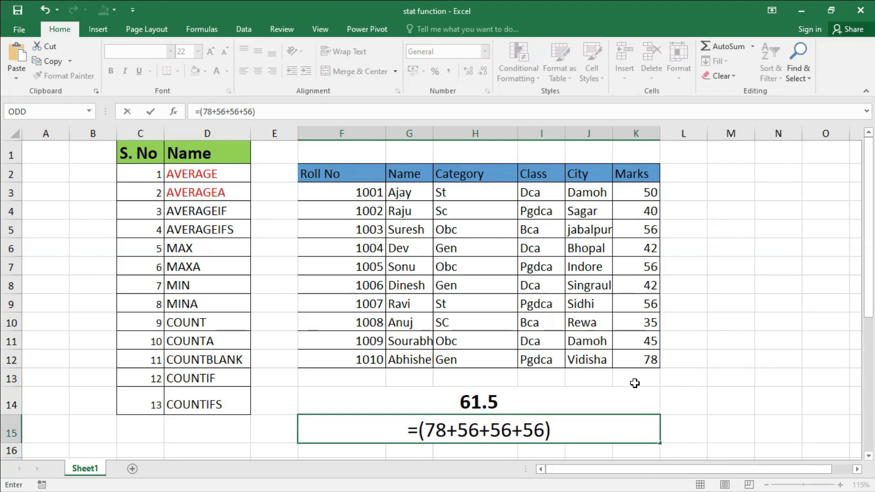
pyautogui.write('/4')
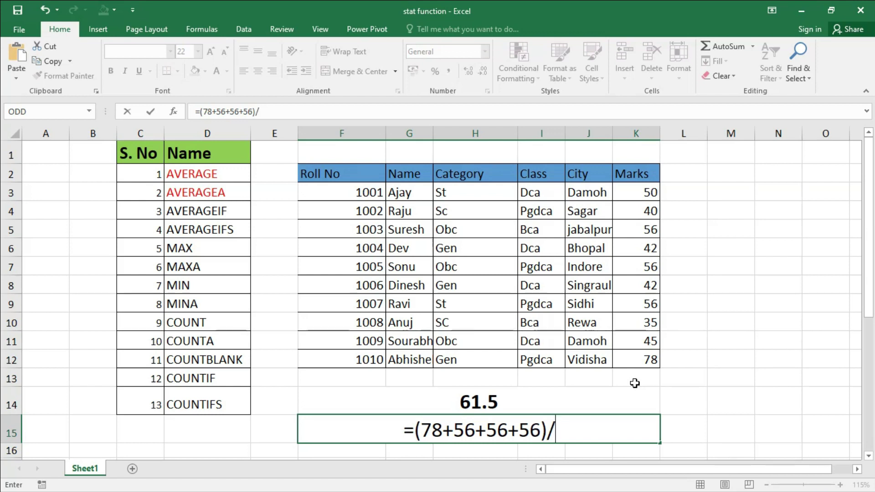
pyautogui.press('Return')
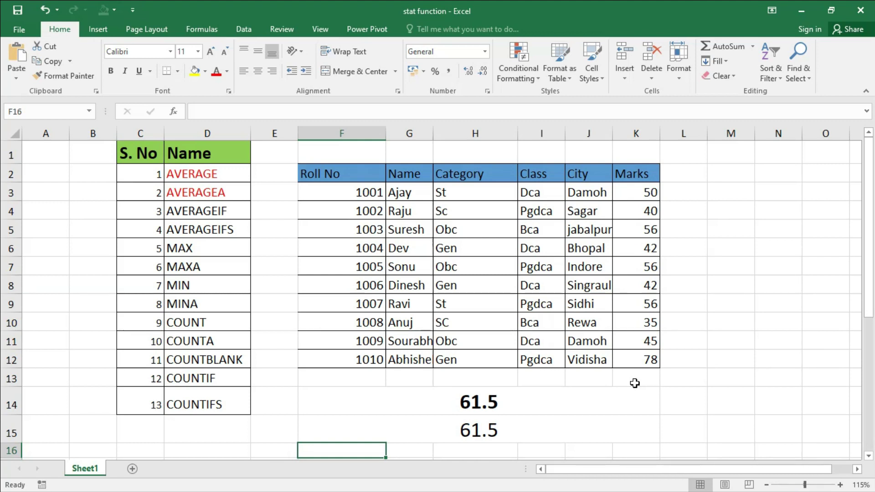
pyautogui.doubleClick(598, 403)
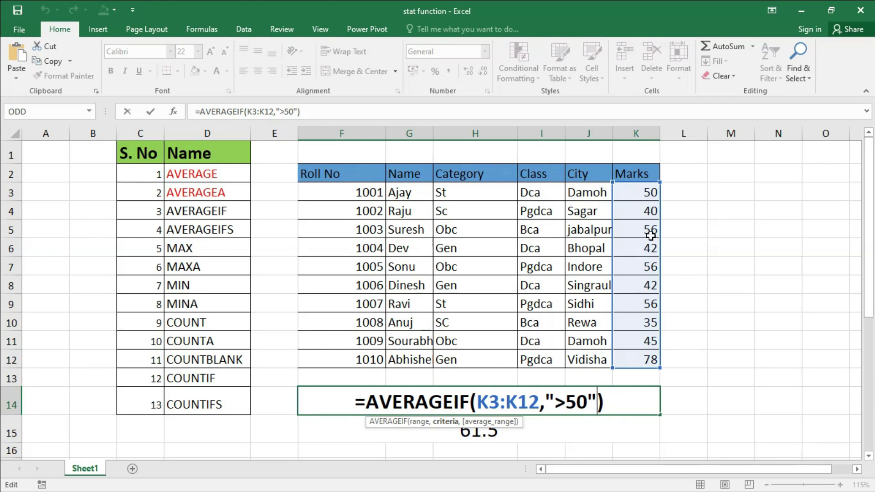
pyautogui.press('Return')
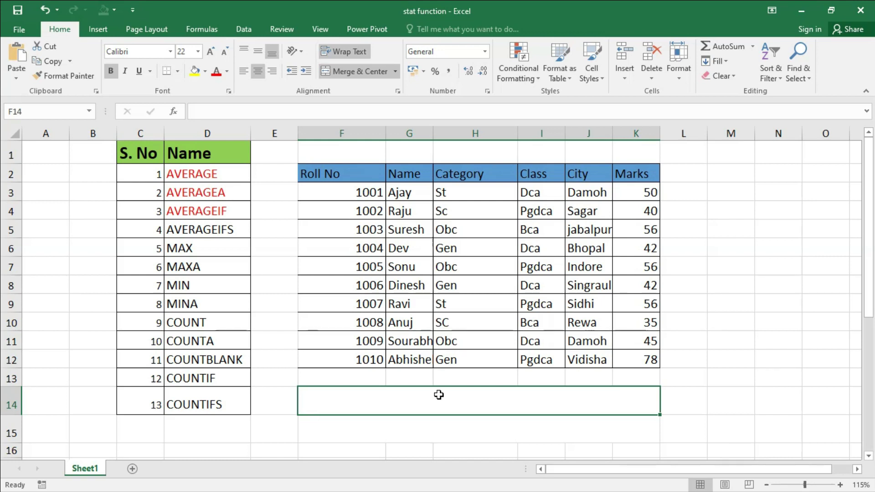
# Step: Auto-fit the width of the City column in the student table
pyautogui.click(239, 176)
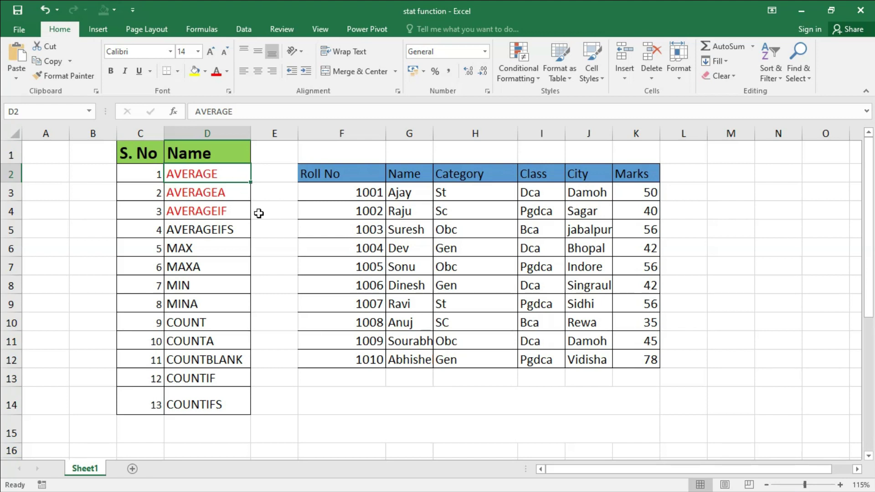
pyautogui.click(235, 215)
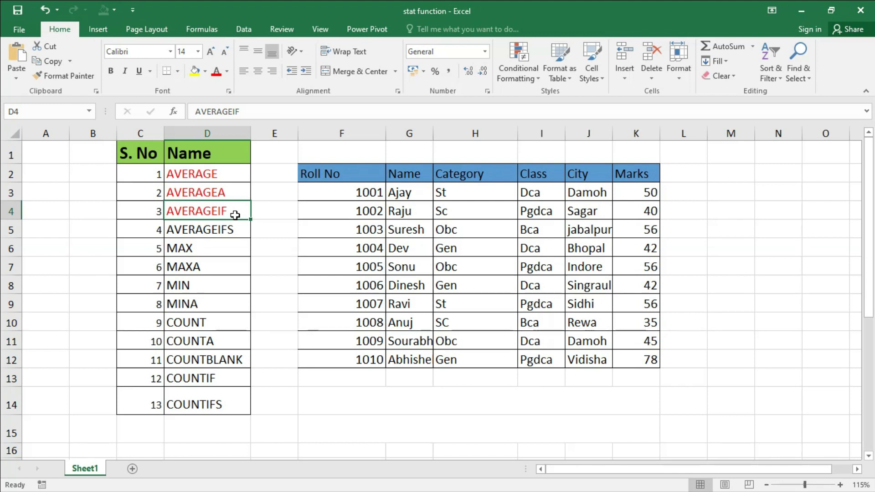
pyautogui.doubleClick(612, 132)
pyautogui.click(230, 231)
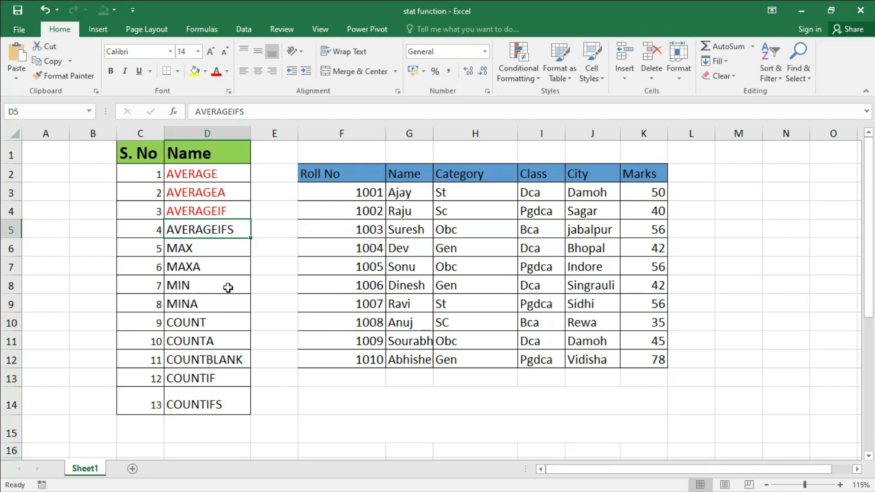
# Step: Start an AVERAGEIFS formula in merged cell F14 with the marks in K3:K12 as the average range
pyautogui.click(457, 405)
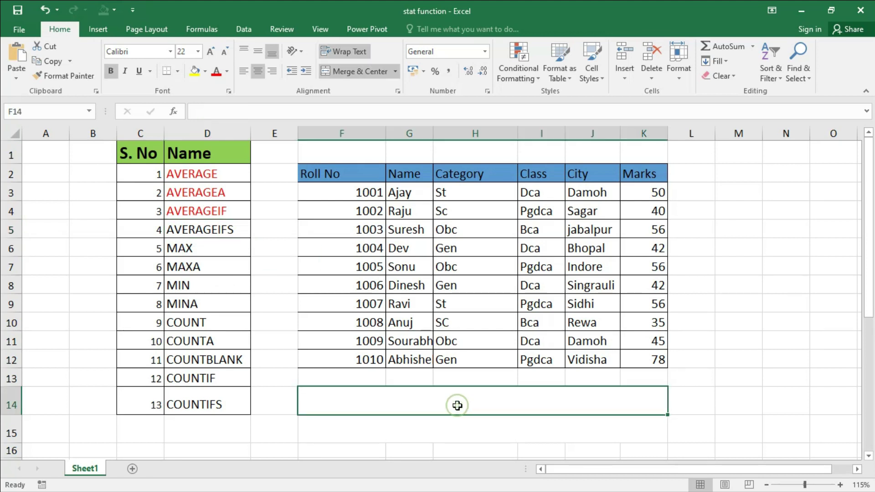
pyautogui.write('=a')
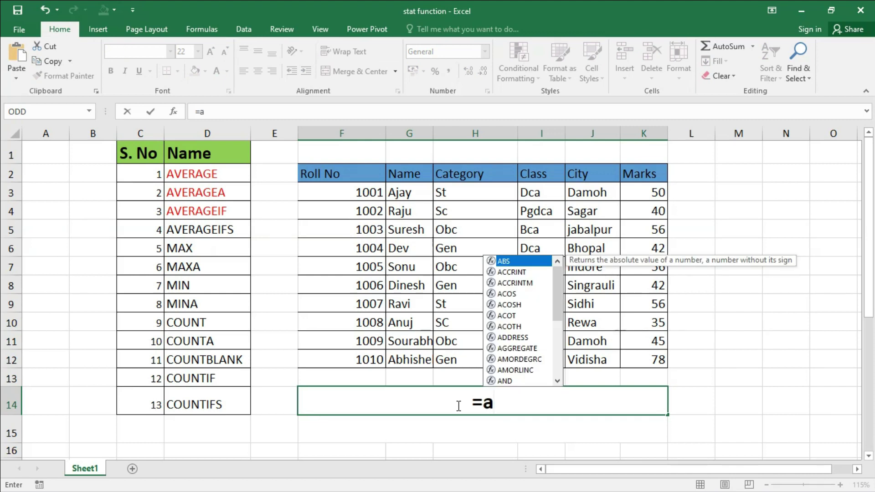
pyautogui.write('ver')
pyautogui.press('Down')
pyautogui.press('Down')
pyautogui.press('Down')
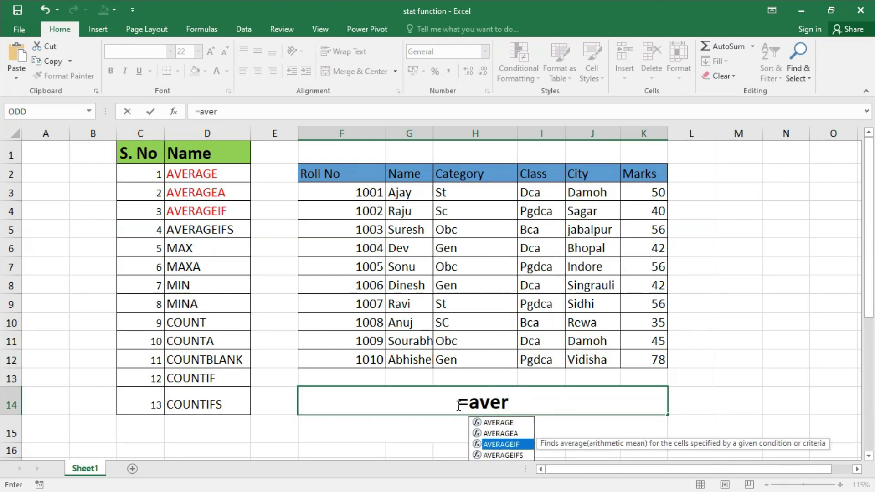
pyautogui.press('Tab')
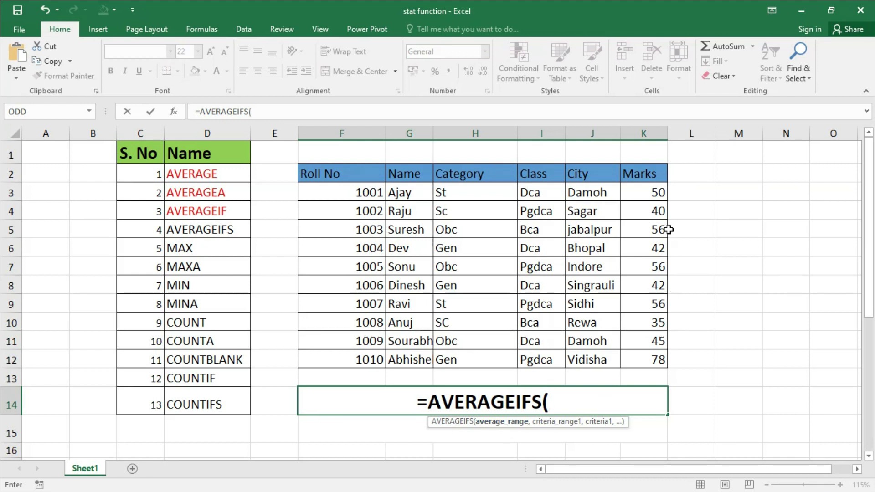
pyautogui.moveTo(651, 194); pyautogui.dragTo(654, 362)
pyautogui.write(',')
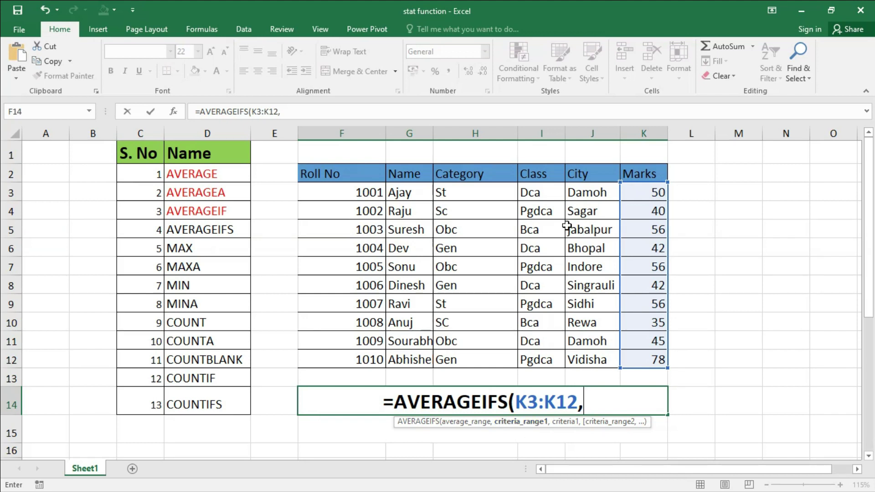
# Step: Complete the AVERAGEIFS formula with the Class column I3:I12 as criteria range and "dca" as criterion
pyautogui.moveTo(536, 196); pyautogui.dragTo(544, 361)
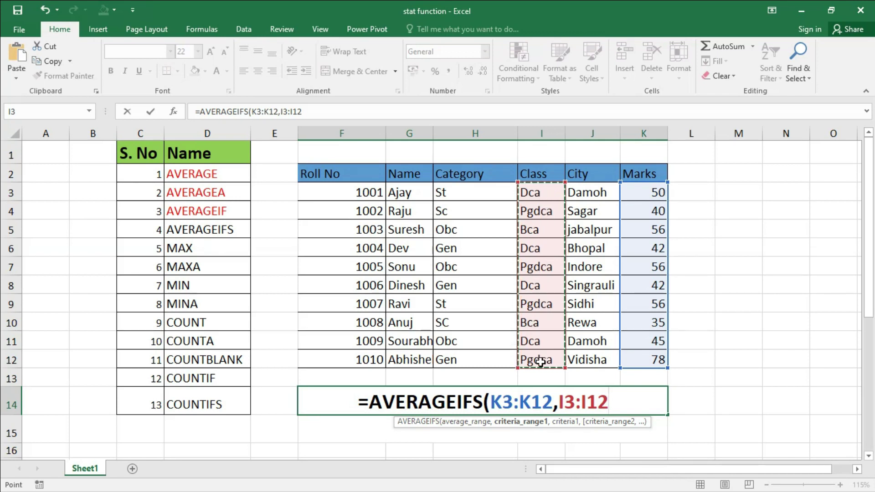
pyautogui.write(',')
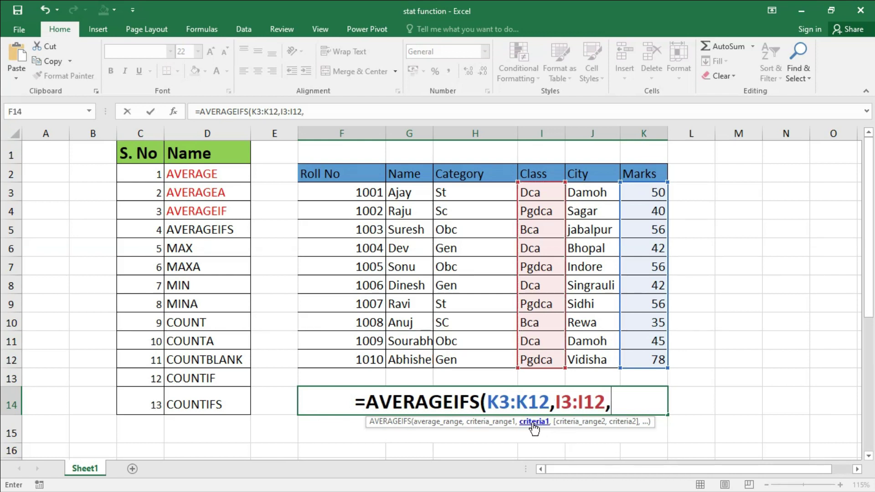
pyautogui.write('"')
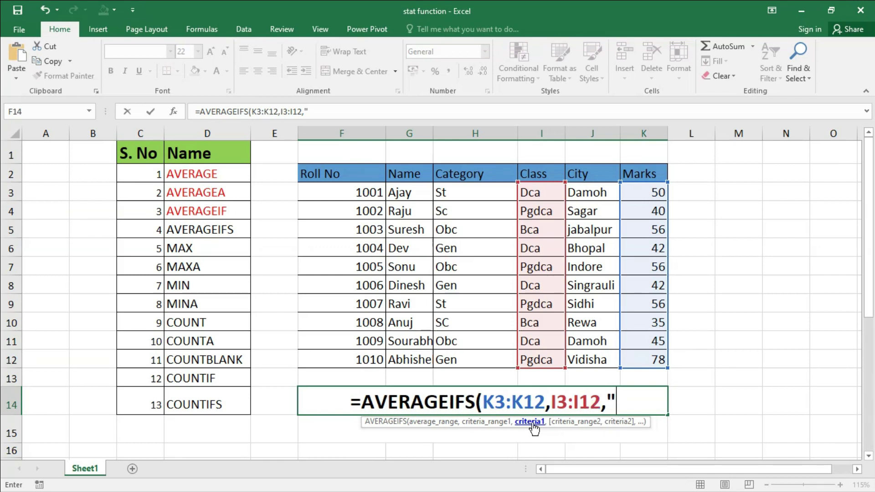
pyautogui.write('dca')
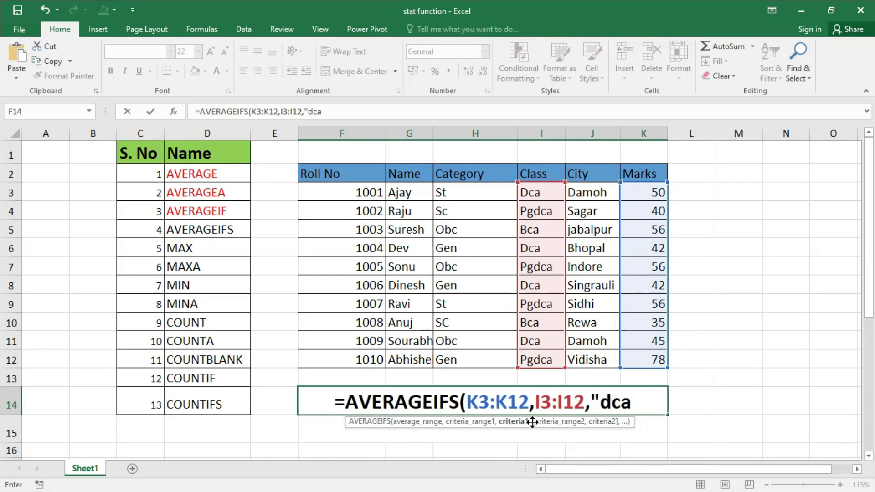
pyautogui.write('"')
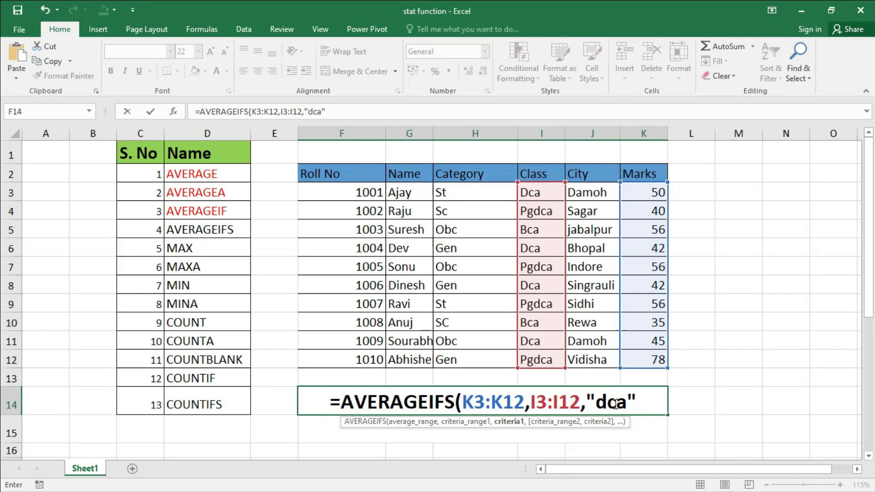
pyautogui.write(')')
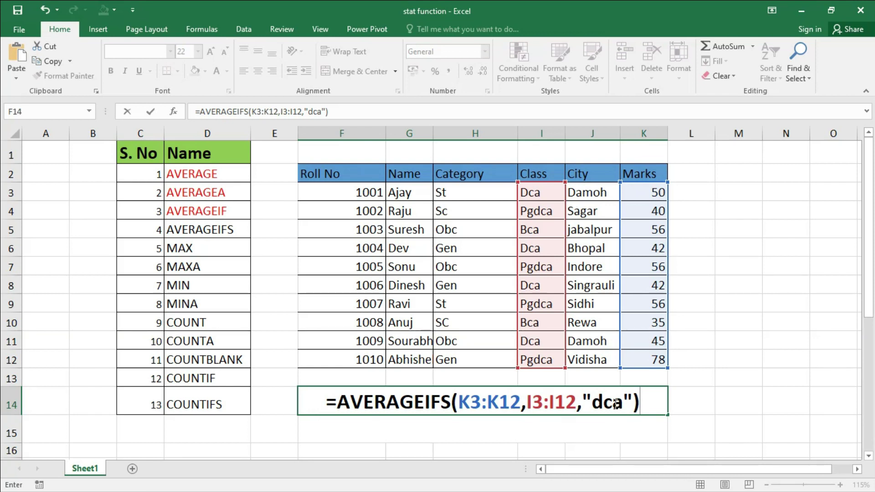
pyautogui.press('Return')
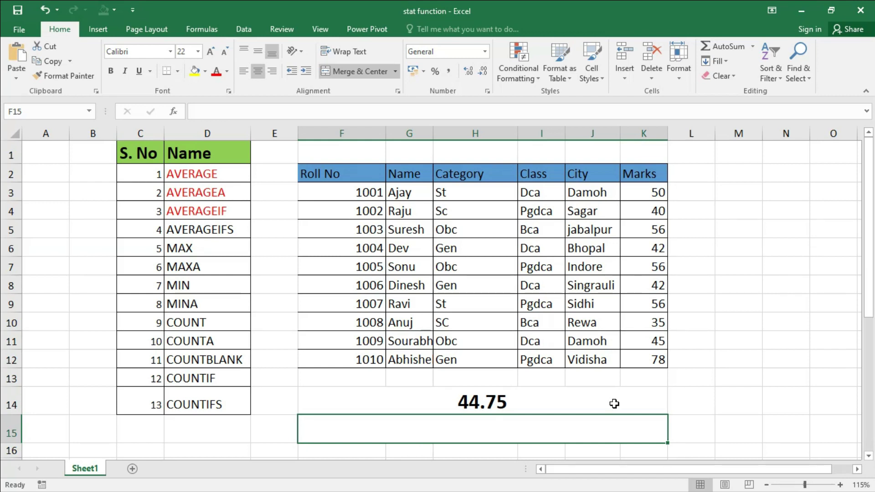
# Step: Extend the AVERAGEIFS formula in merged cell F14 with the Category column H3:H12 as second criteria range and "gen" as its criterion
pyautogui.click(542, 403)
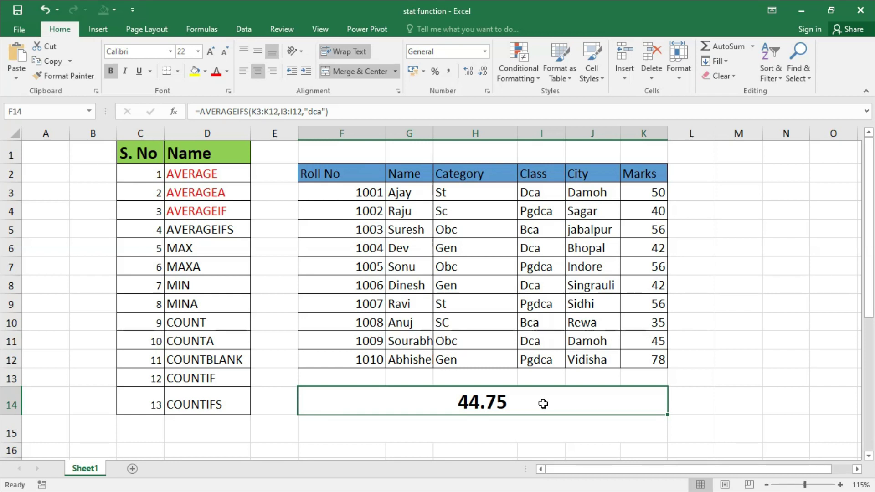
pyautogui.doubleClick(543, 403)
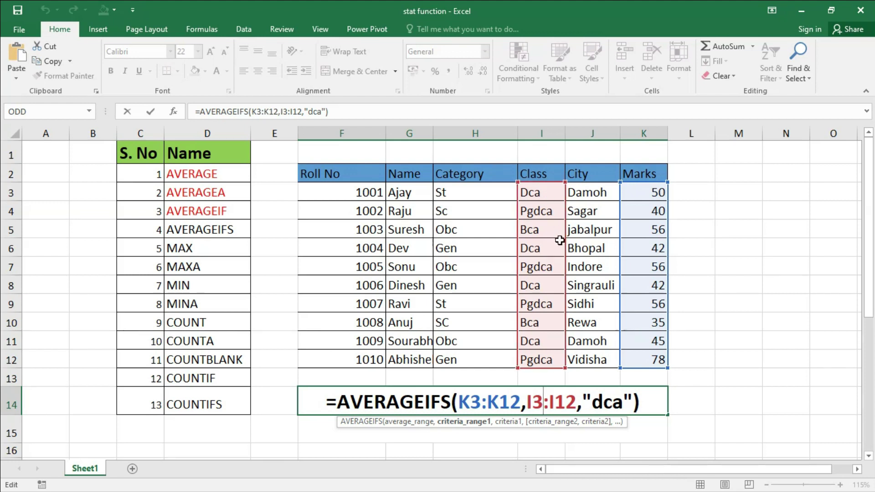
pyautogui.click(635, 409)
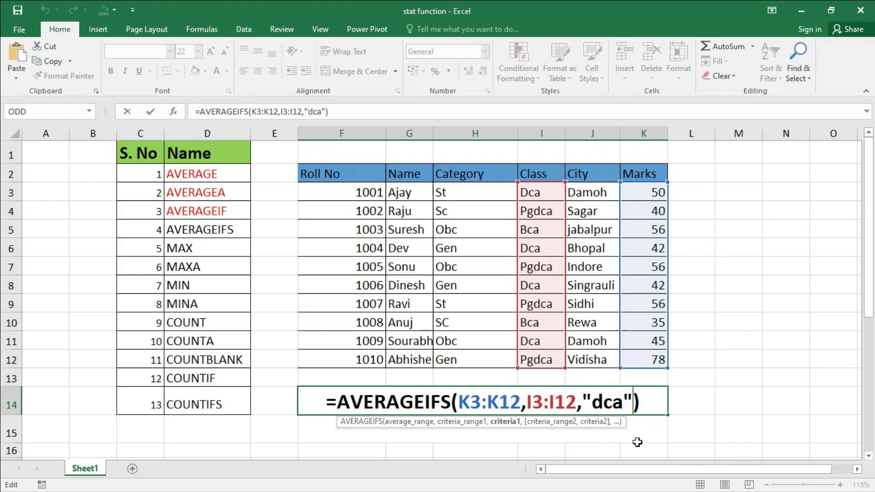
pyautogui.write(',')
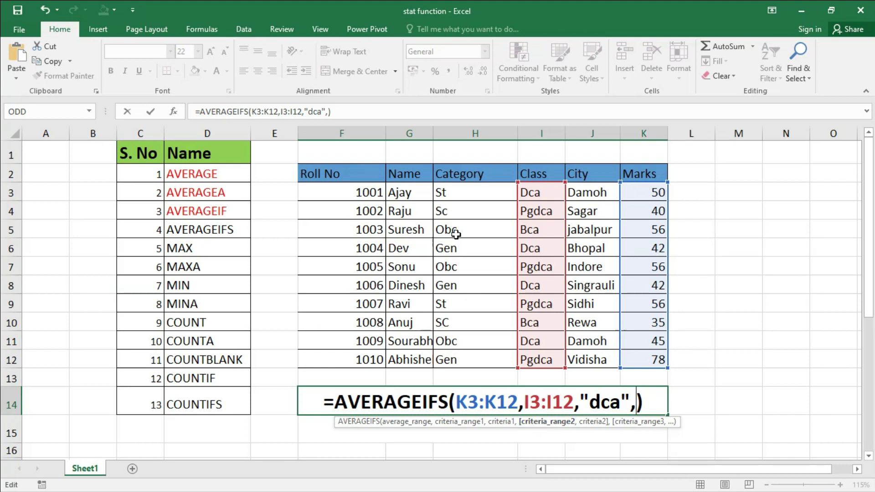
pyautogui.moveTo(467, 191); pyautogui.dragTo(467, 368)
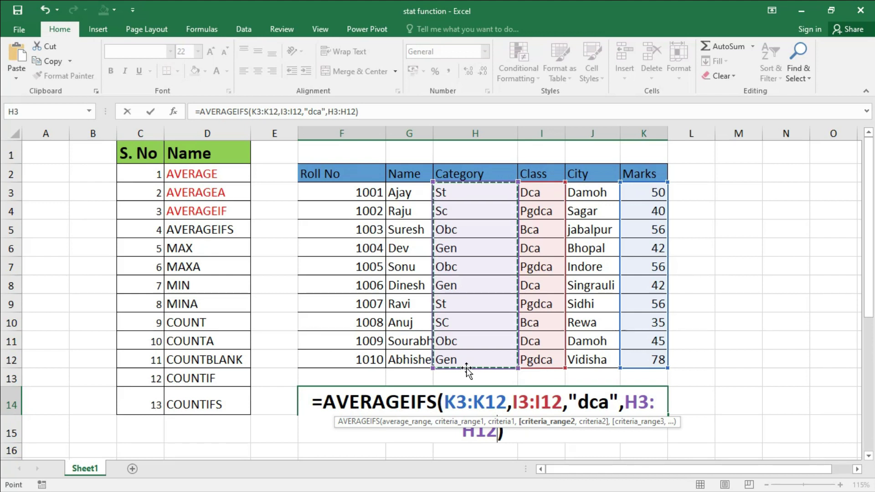
pyautogui.write(',')
pyautogui.write('"ge')
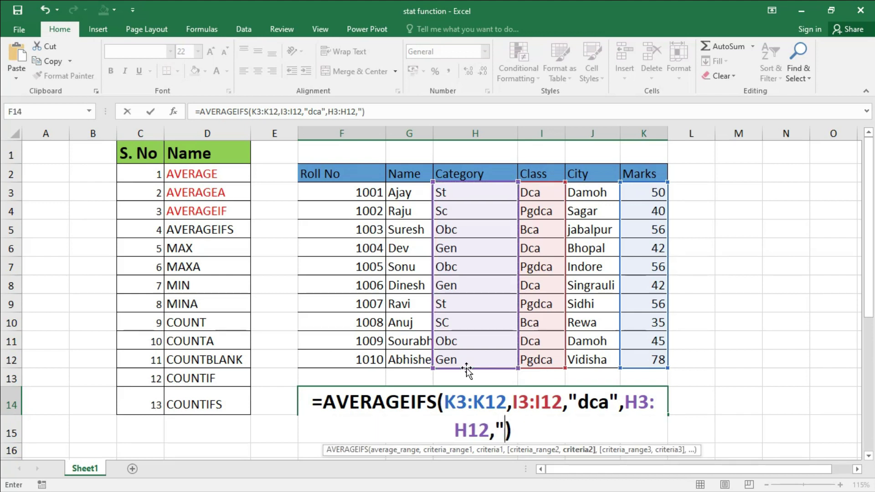
pyautogui.write('n")')
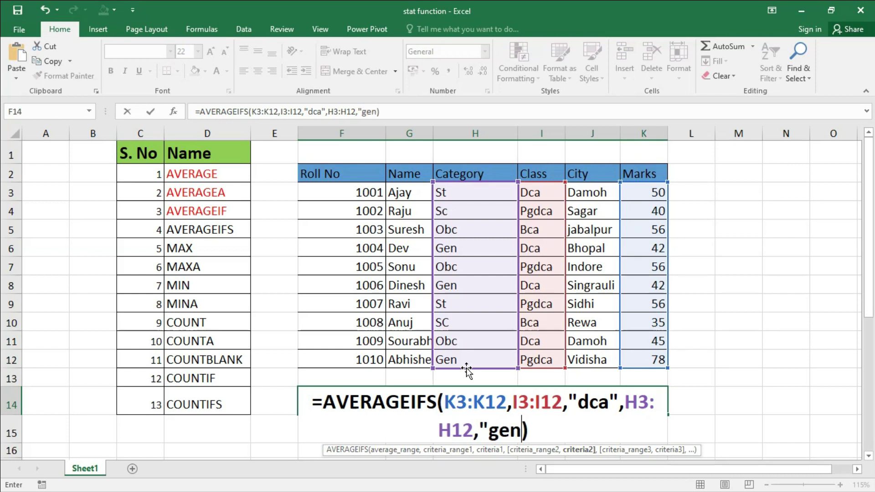
pyautogui.press('BackSpace')
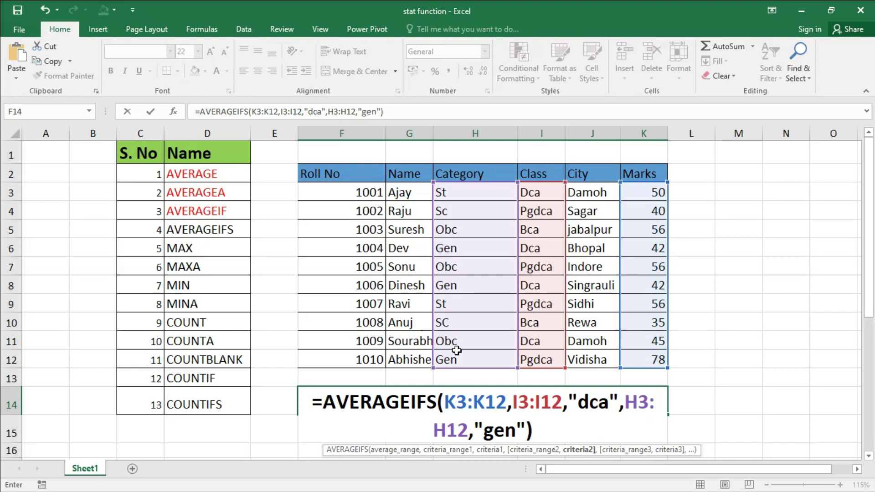
pyautogui.press('Return')
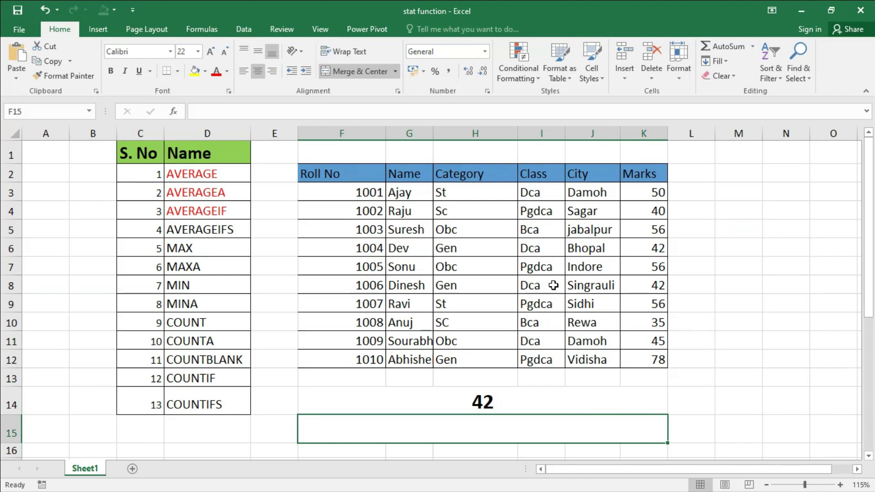
# Step: Check the Dca and Gen rows of the student table and their marks against the AVERAGEIFS formula in F14
pyautogui.moveTo(546, 250); pyautogui.dragTo(544, 193)
pyautogui.click(542, 191)
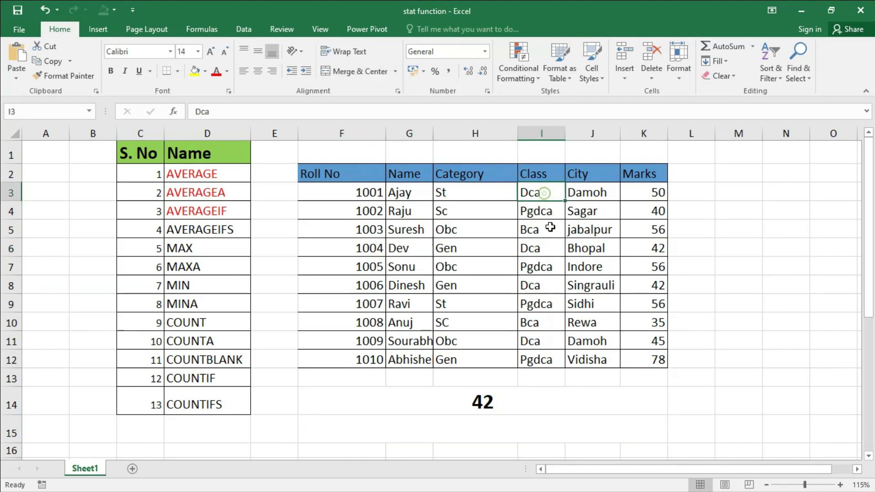
pyautogui.click(554, 291)
pyautogui.click(551, 339)
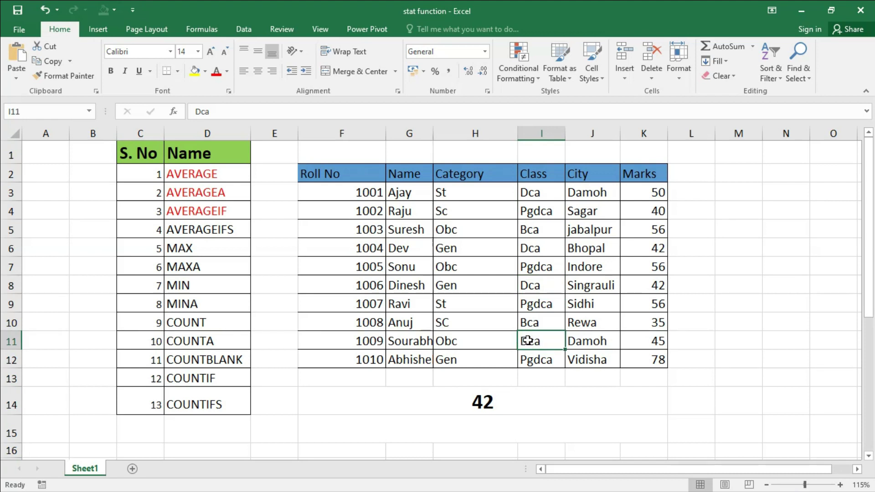
pyautogui.click(482, 287)
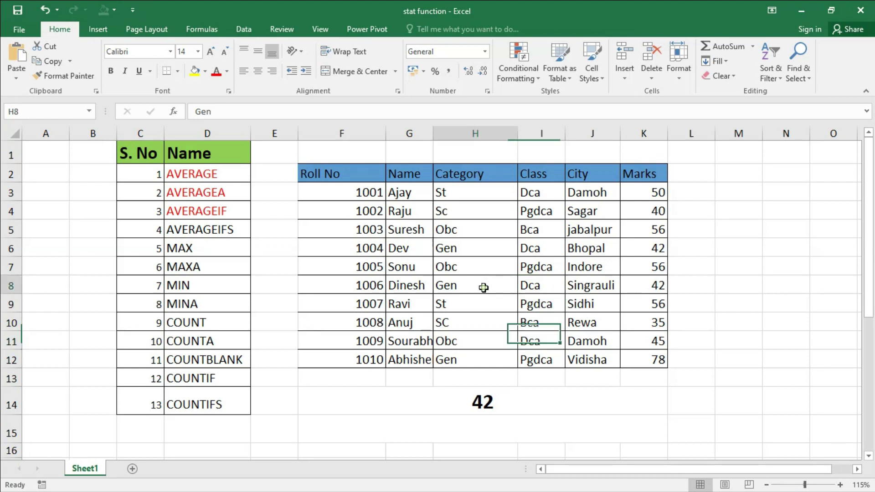
pyautogui.click(470, 246)
pyautogui.click(474, 286)
pyautogui.click(472, 249)
pyautogui.click(473, 287)
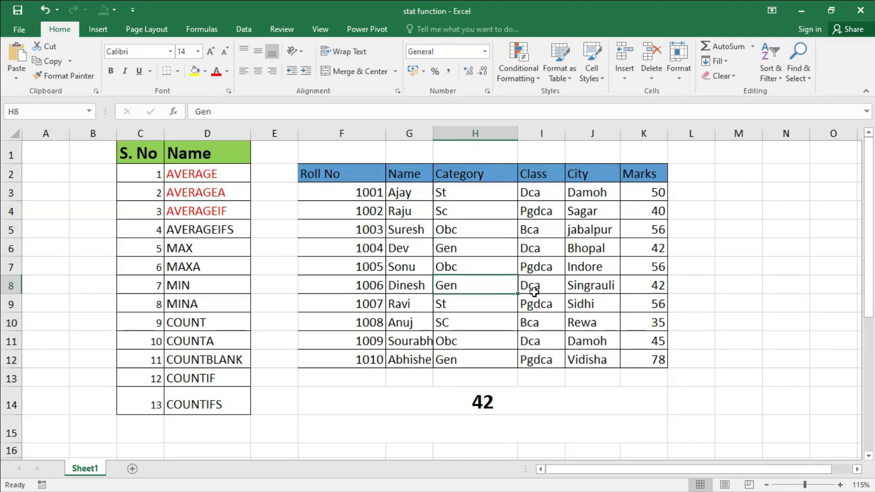
pyautogui.click(650, 287)
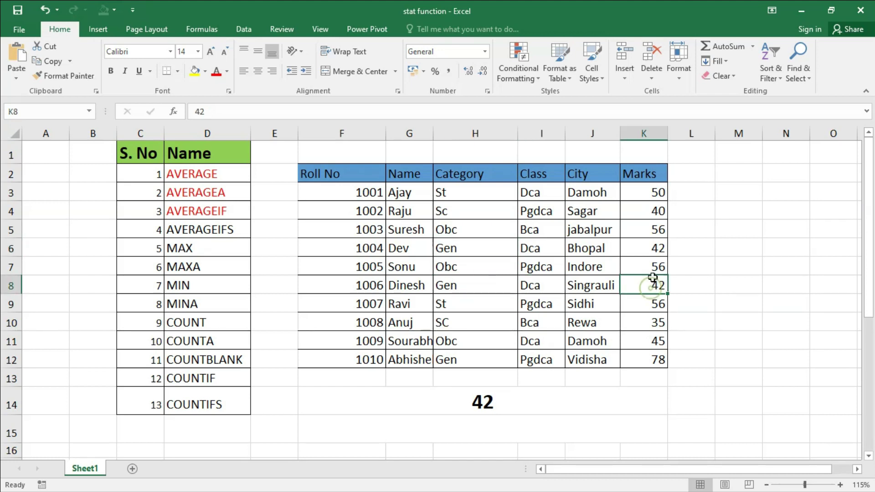
pyautogui.click(653, 248)
pyautogui.click(647, 285)
pyautogui.click(516, 399)
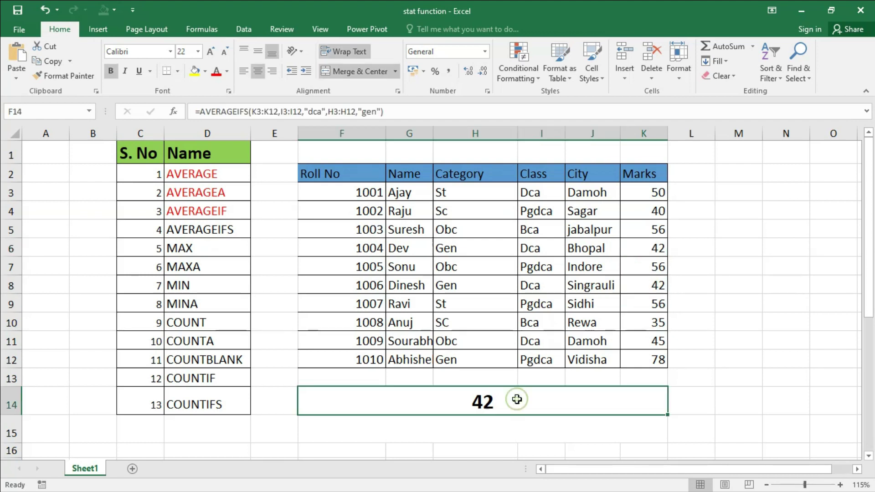
pyautogui.doubleClick(516, 399)
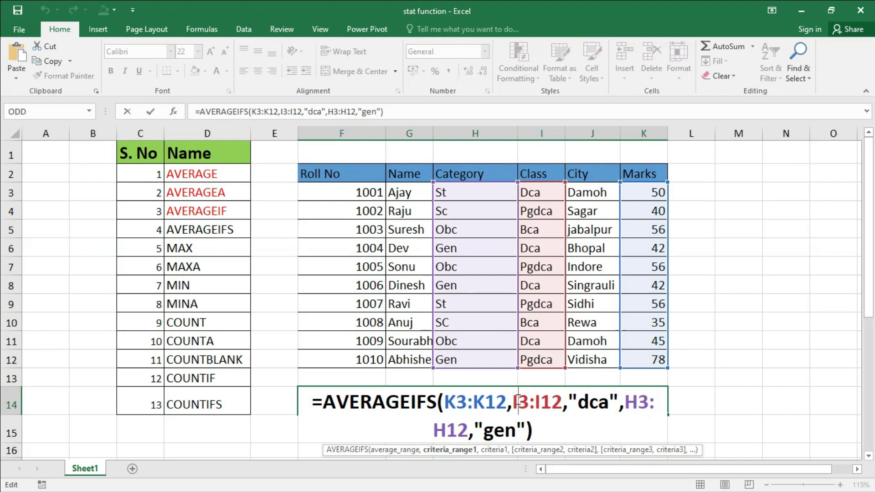
pyautogui.press('Return')
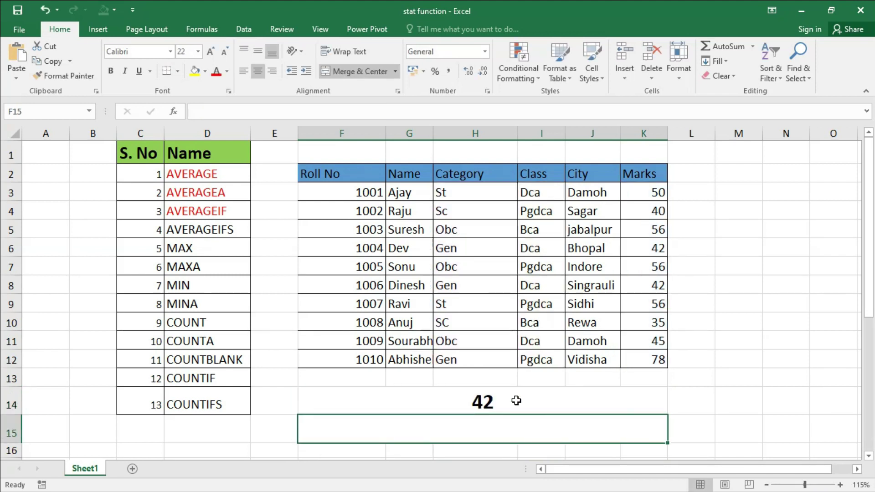
# Step: Clear the AVERAGEIFS formula from merged cell F14 and colour the AVERAGEIFS entry in D5 red
pyautogui.click(515, 406)
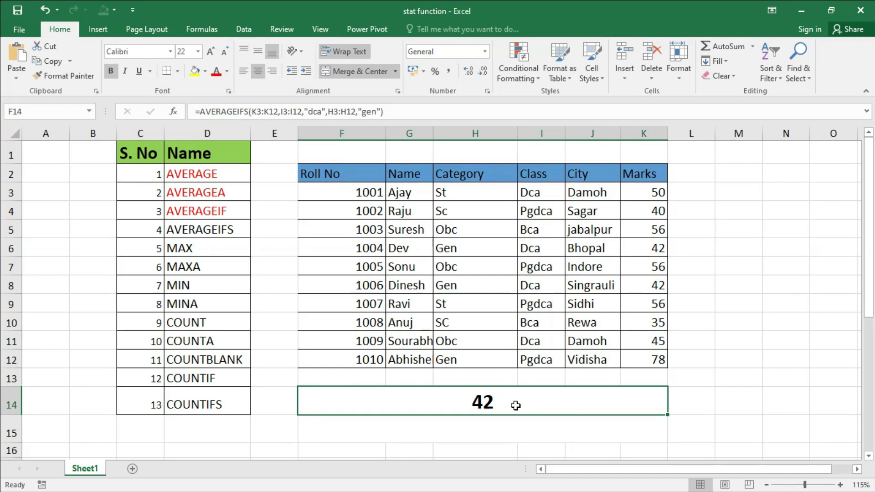
pyautogui.press('Delete')
pyautogui.click(202, 236)
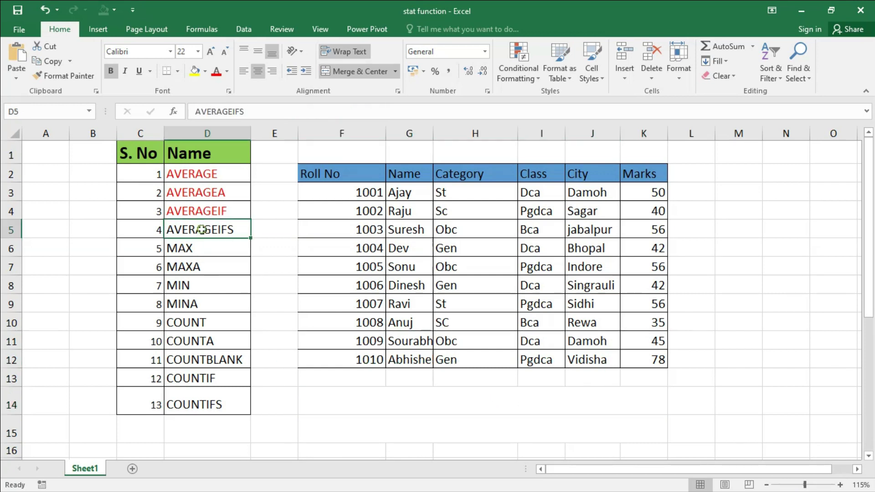
pyautogui.click(216, 72)
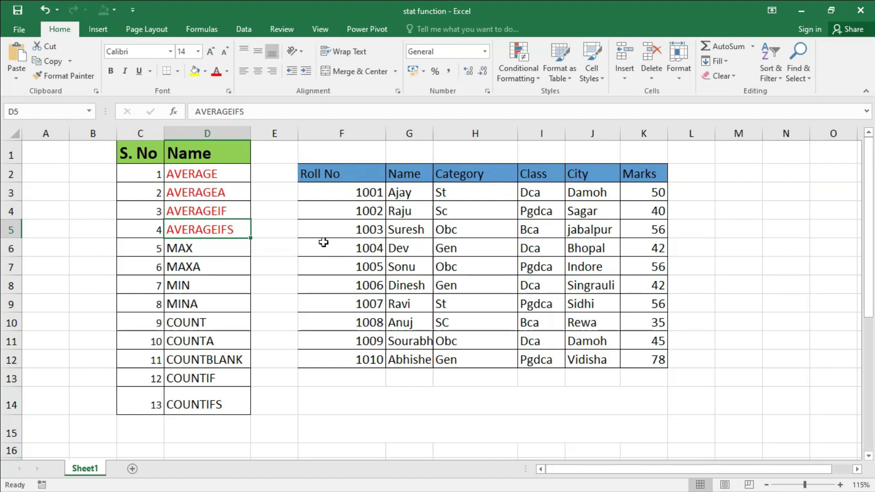
# Step: Examine the MAX, MAXA, MIN and MINA entries in the function list, comparing MAX with MIN
pyautogui.click(231, 247)
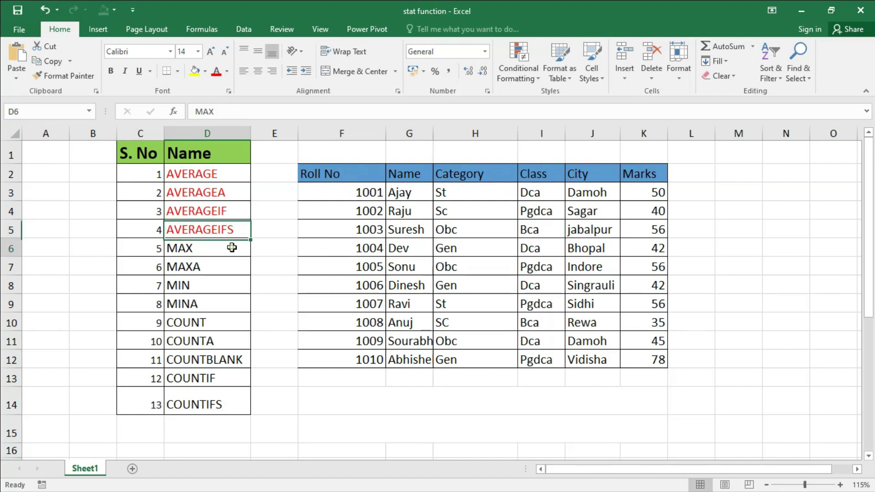
pyautogui.click(212, 289)
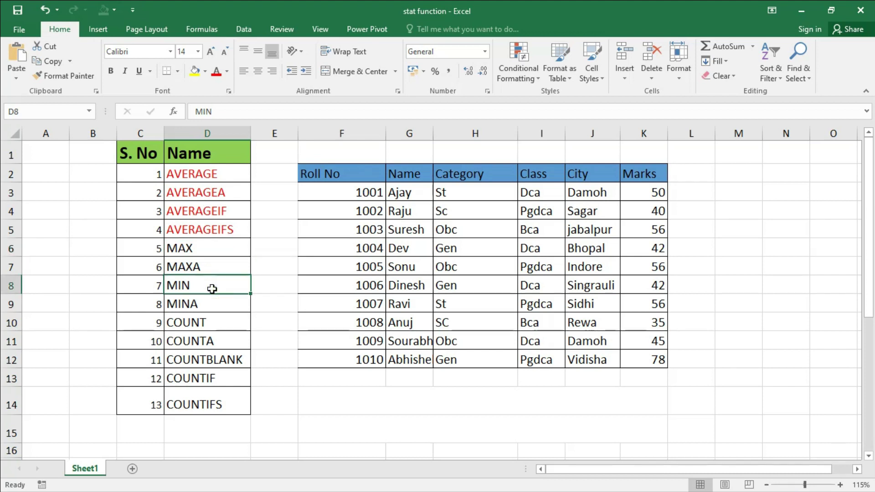
pyautogui.click(217, 248)
pyautogui.click(209, 289)
pyautogui.click(213, 250)
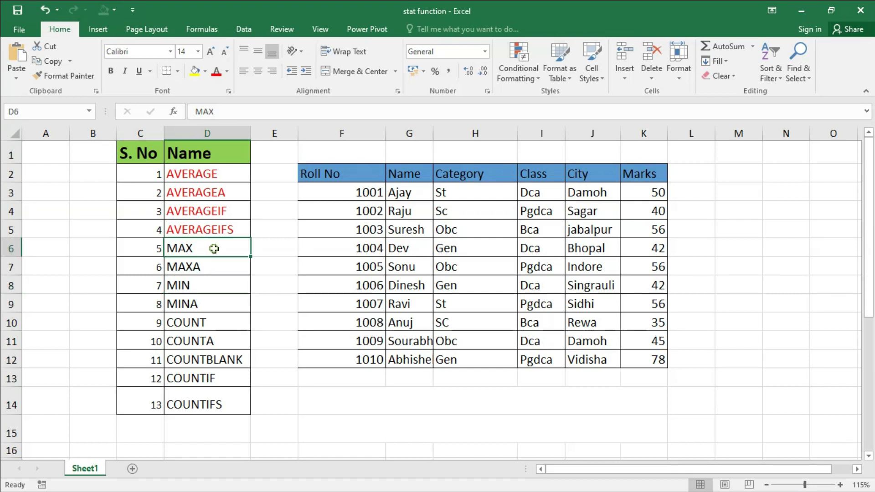
pyautogui.click(211, 269)
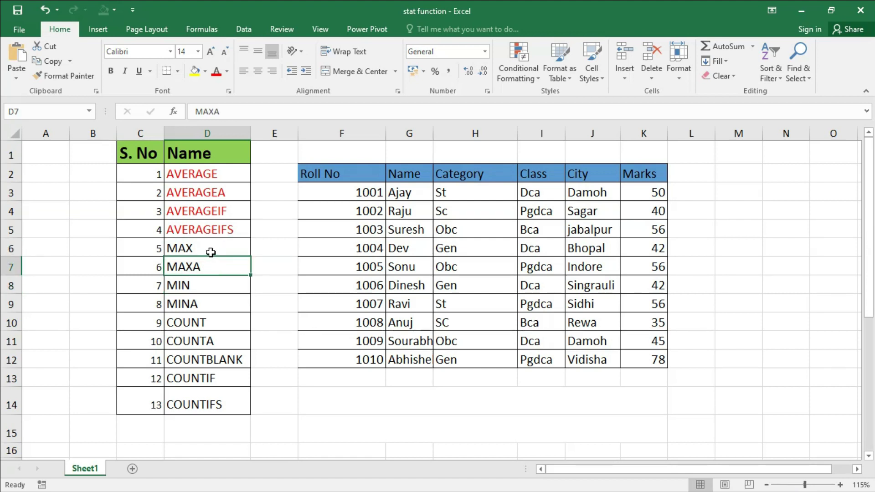
pyautogui.click(210, 255)
pyautogui.click(215, 269)
pyautogui.click(209, 291)
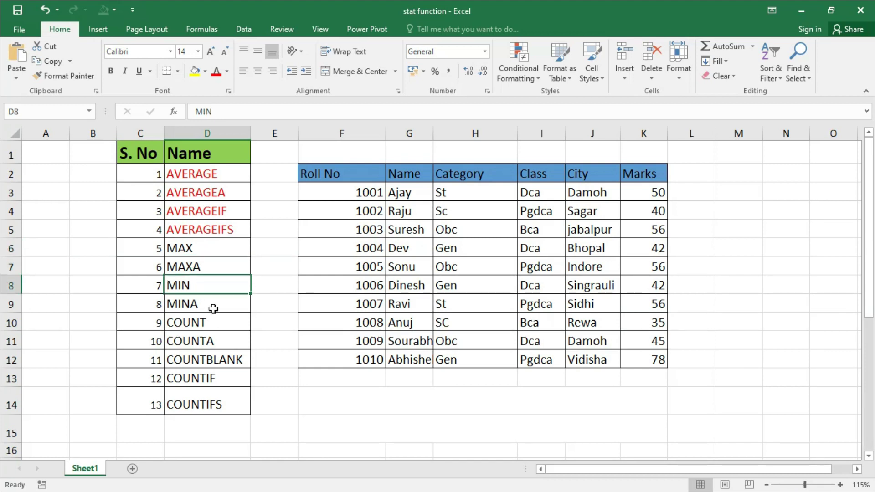
pyautogui.click(208, 303)
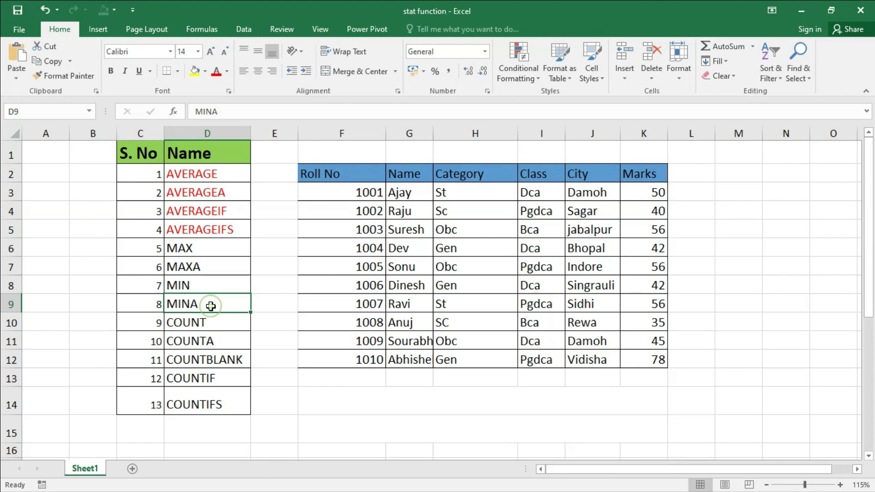
pyautogui.click(215, 248)
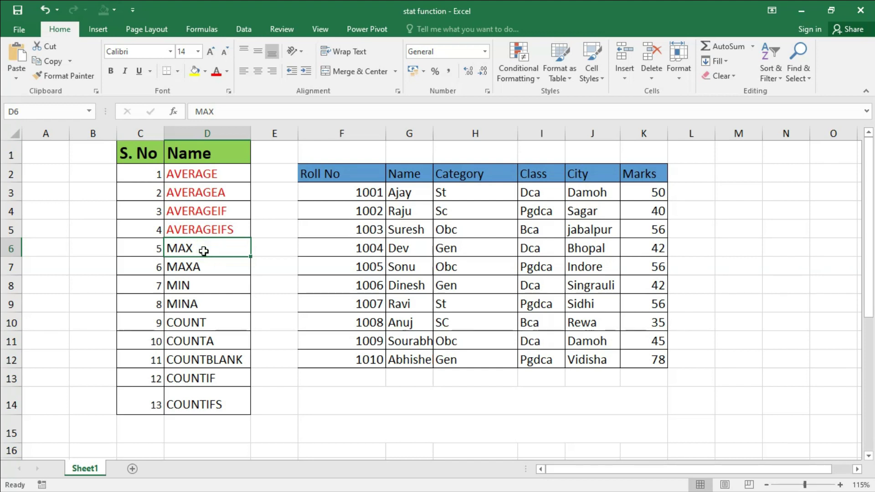
pyautogui.click(209, 287)
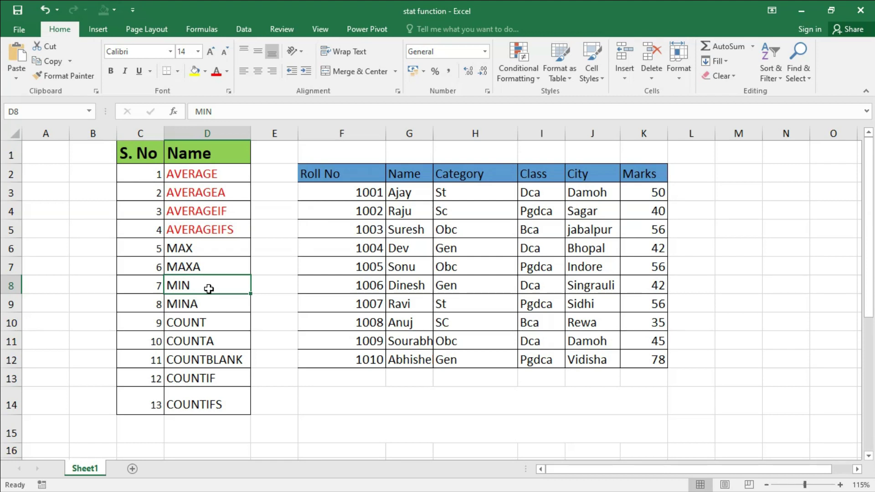
pyautogui.click(236, 248)
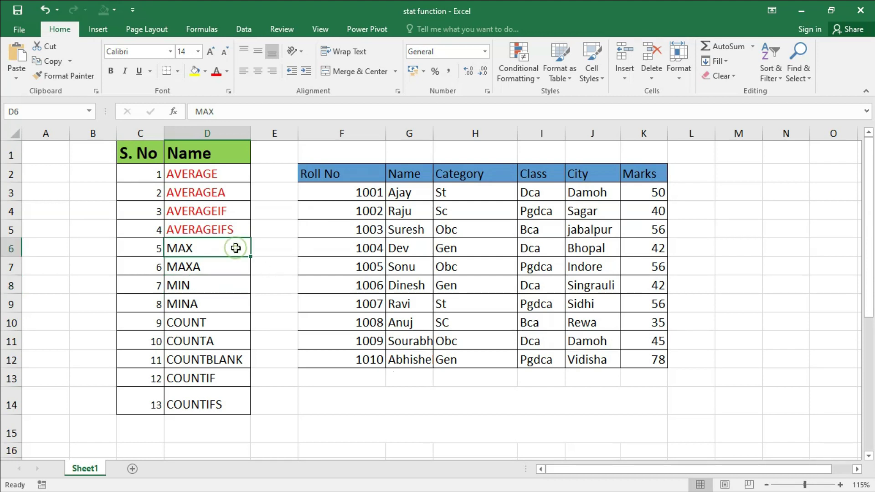
pyautogui.click(215, 286)
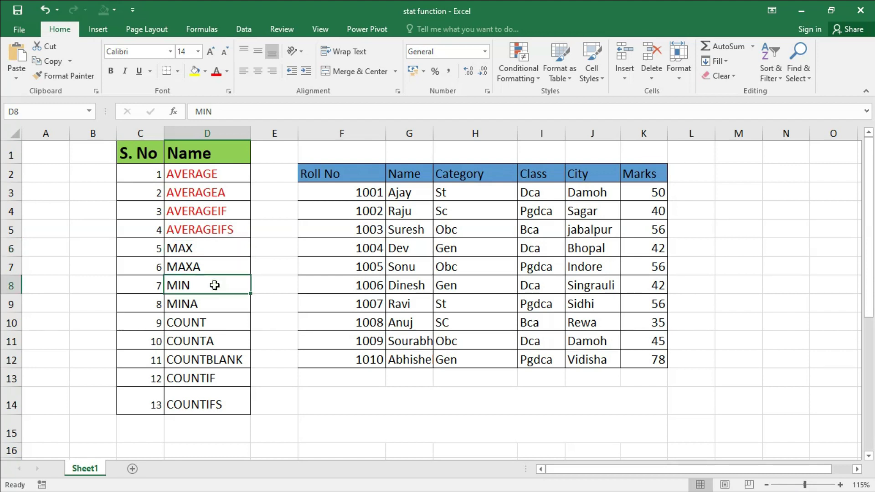
# Step: Enter =max(K3:K12) in merged cell F14 to find the highest mark and check it against cell K12
pyautogui.click(417, 404)
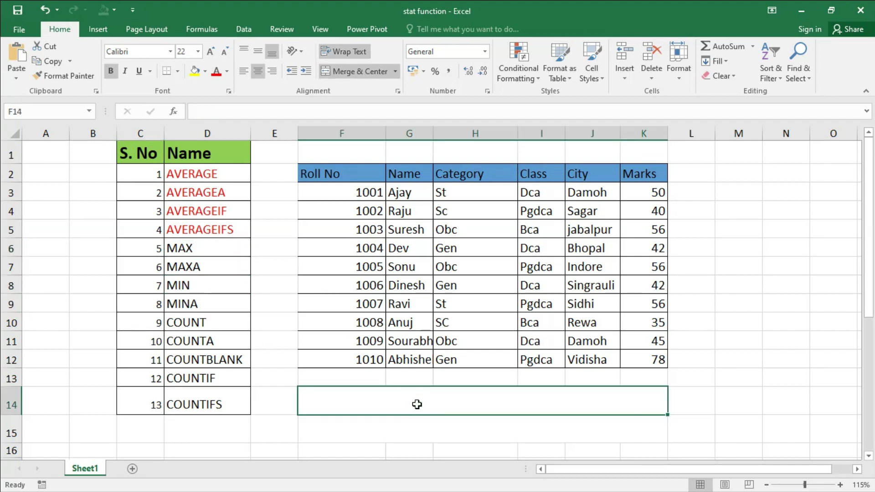
pyautogui.write('=max(')
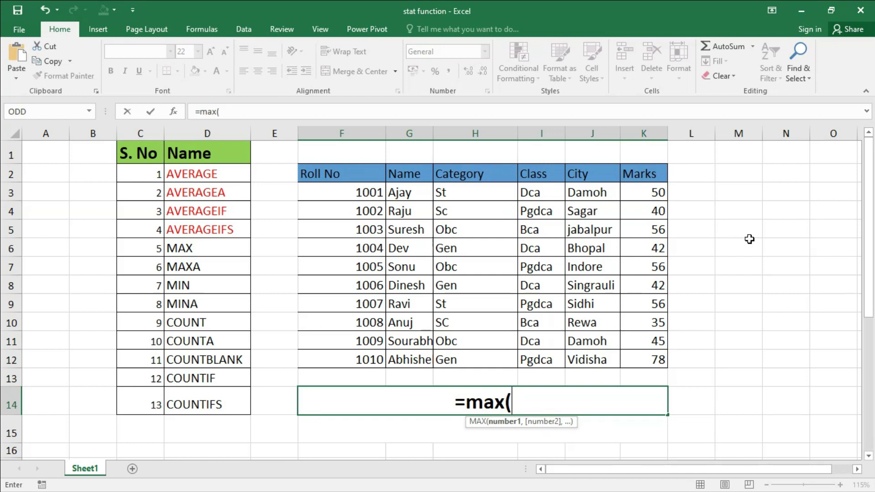
pyautogui.moveTo(652, 189); pyautogui.dragTo(654, 354)
pyautogui.write(')')
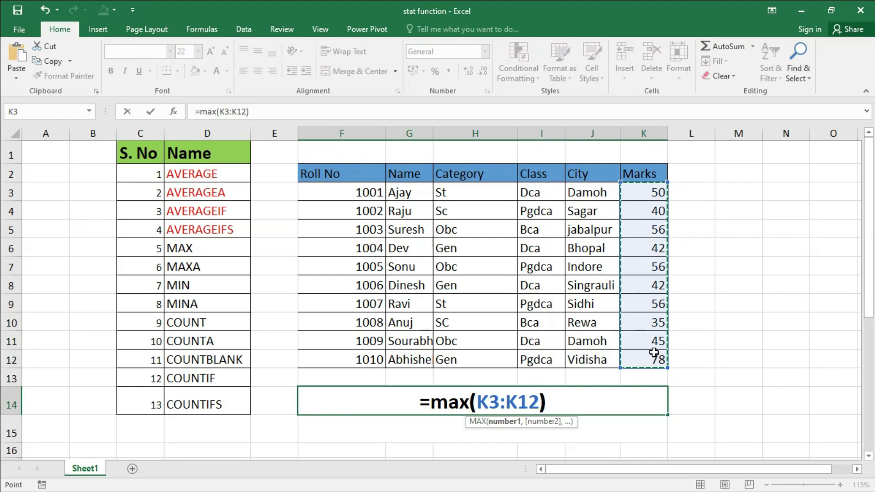
pyautogui.press('Return')
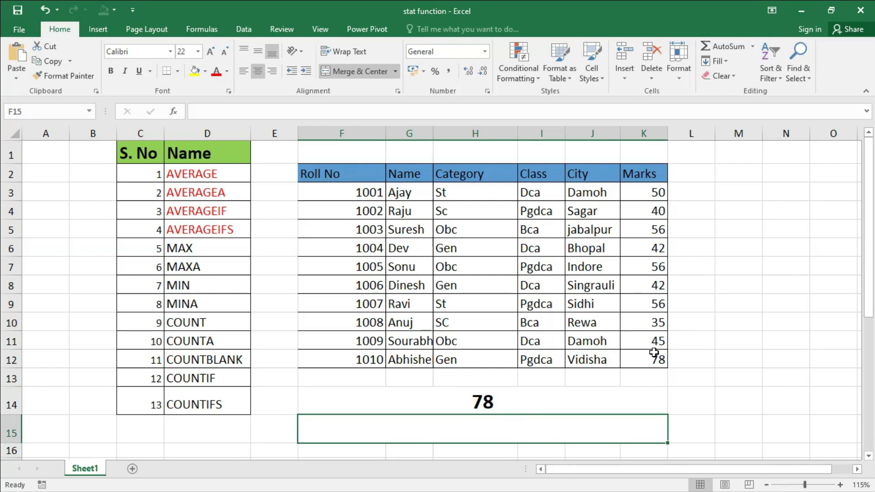
pyautogui.click(657, 359)
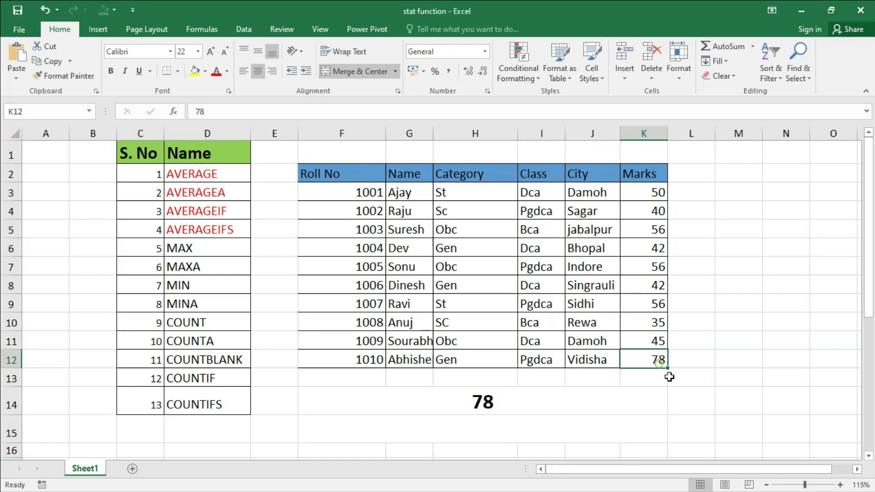
# Step: Enter =max(10,5,3) in merged cell F15, below the marks MAX formula, to find the largest of directly supplied numbers
pyautogui.click(193, 246)
pyautogui.click(520, 406)
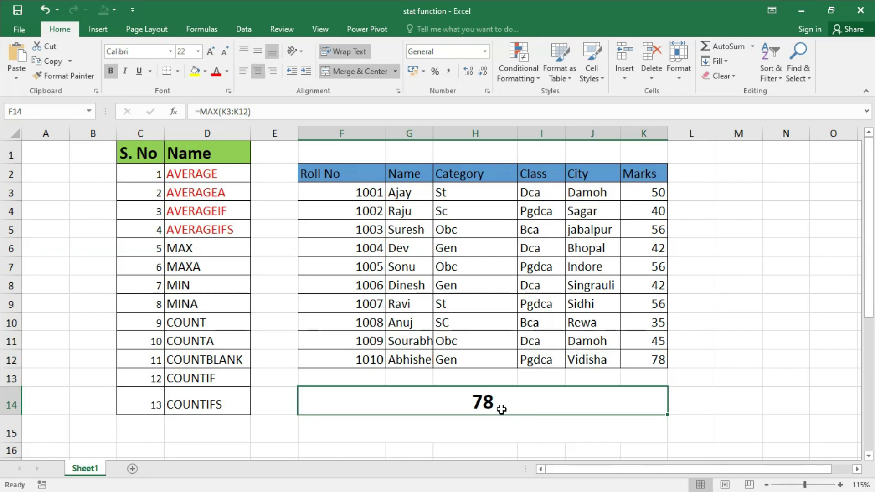
pyautogui.scroll(-1, 474, 412)
pyautogui.click(488, 371)
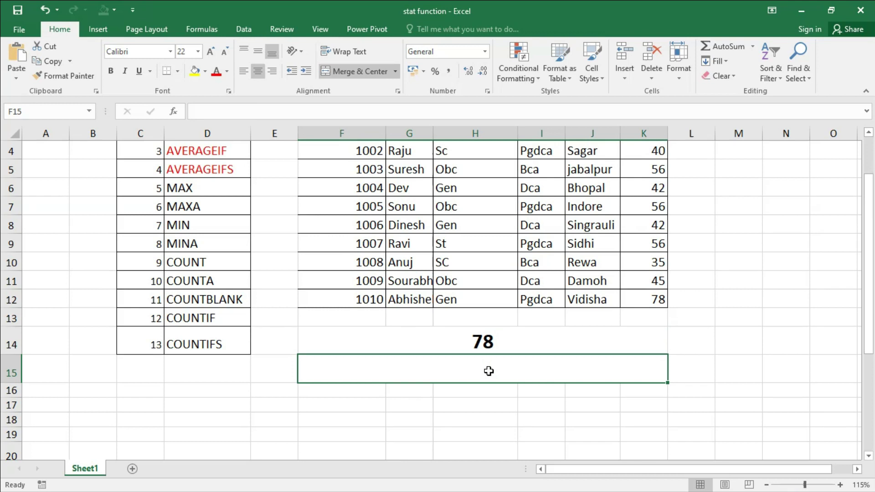
pyautogui.write('=max(10,')
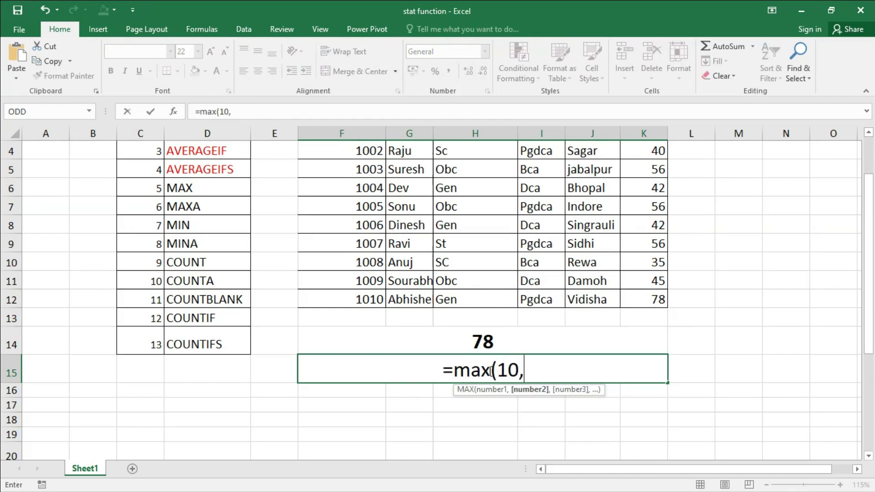
pyautogui.write('5,3')
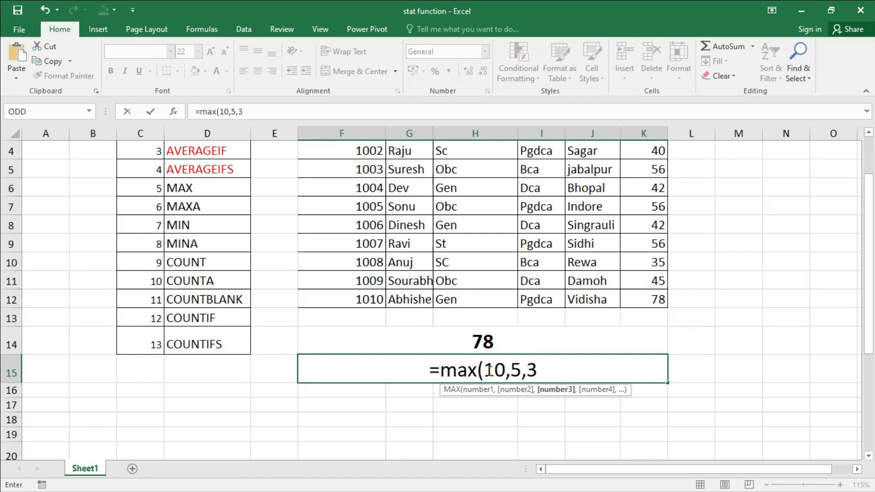
pyautogui.write(')')
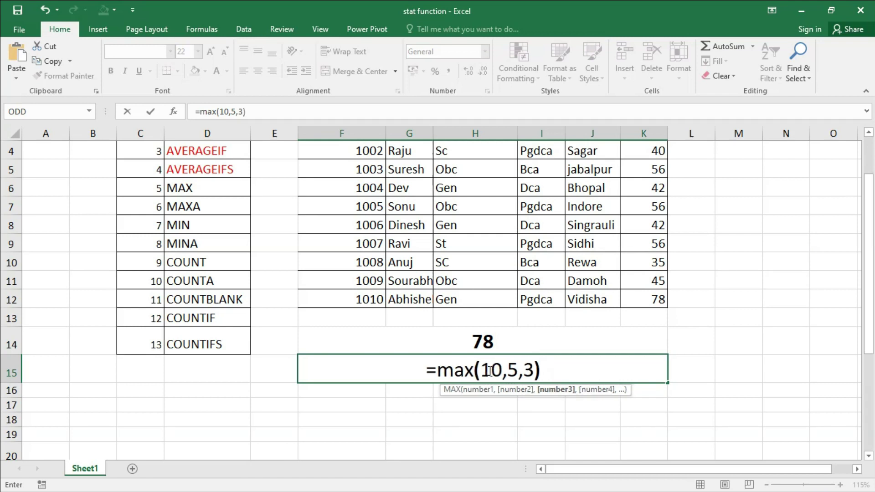
pyautogui.press('Return')
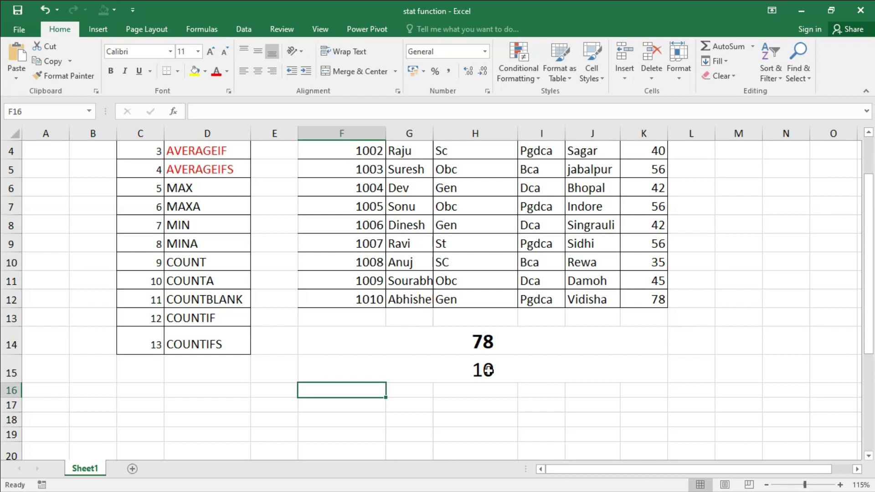
# Step: Compare the MAX formula with direct numbers in F15 with the range-based MAX formula in F14
pyautogui.click(488, 370)
pyautogui.press('F2')
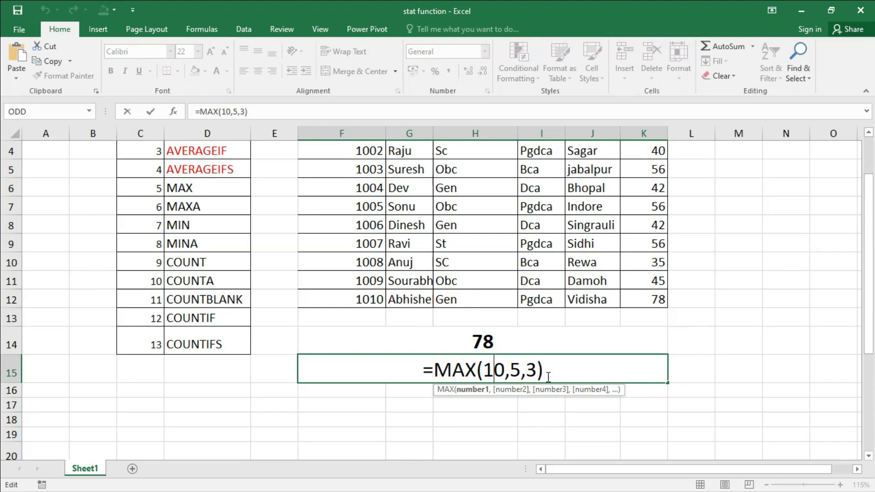
pyautogui.write(',TRUE')
pyautogui.press('Return')
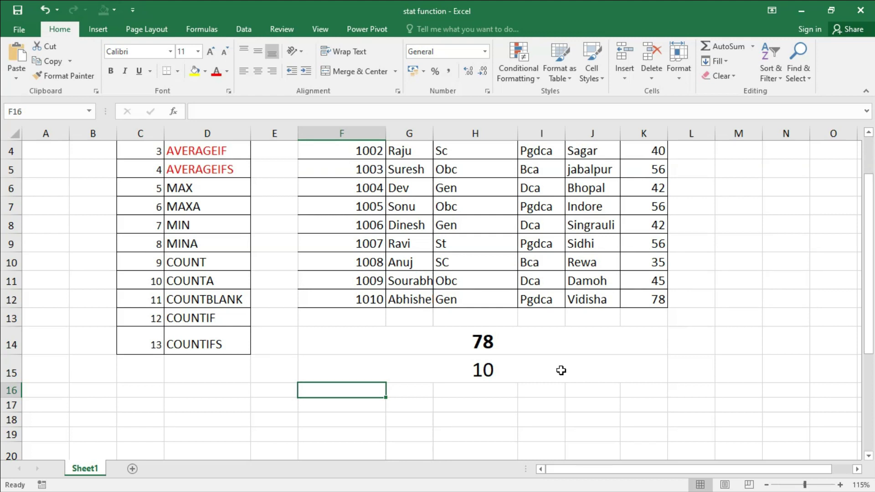
pyautogui.doubleClick(523, 341)
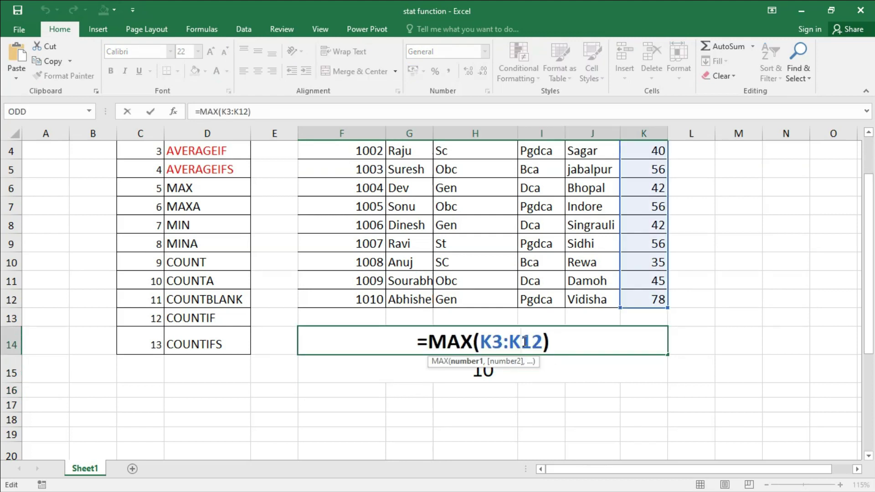
pyautogui.press('Escape')
pyautogui.click(518, 359)
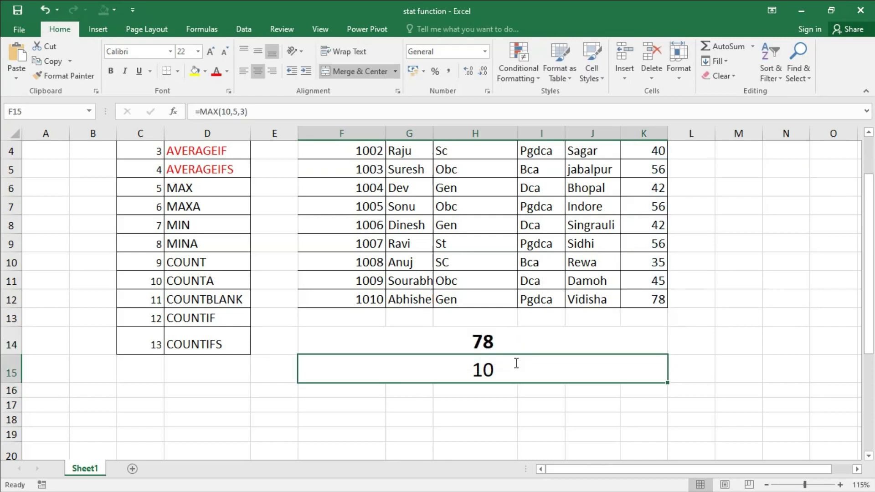
pyautogui.doubleClick(516, 361)
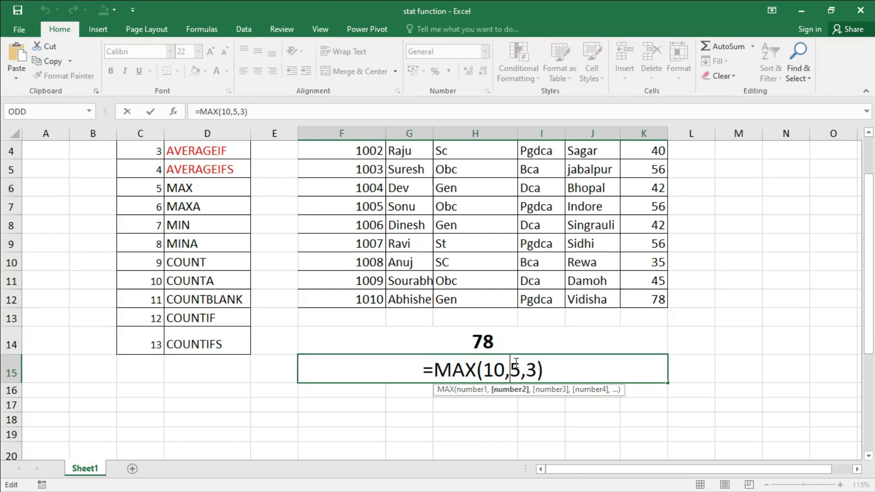
pyautogui.press('Return')
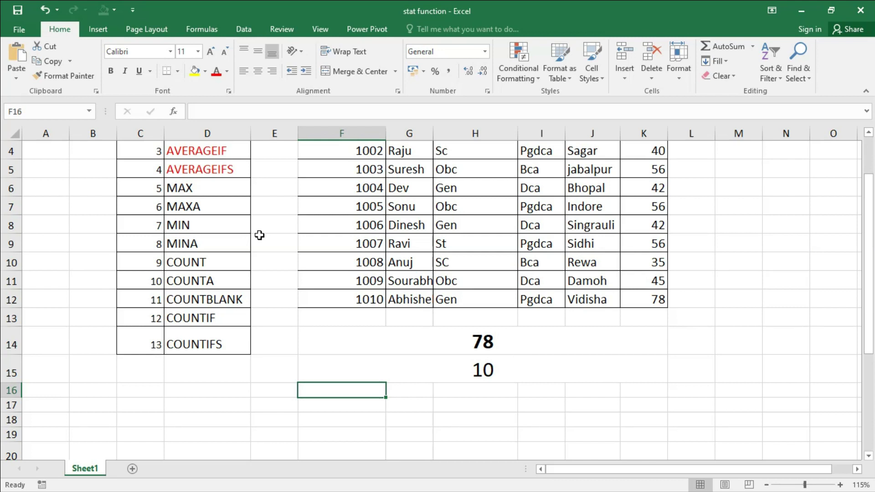
# Step: Colour the MAX entry in D6 red and select the MAXA entry in D7
pyautogui.click(206, 187)
pyautogui.click(217, 72)
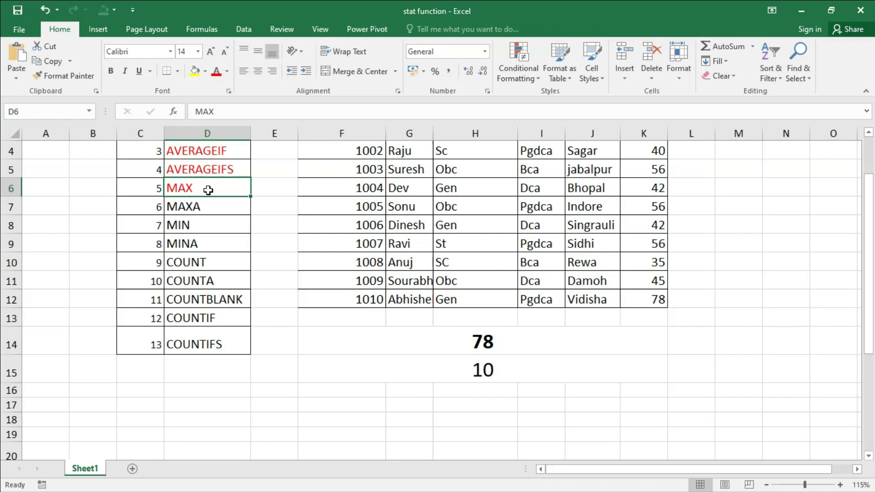
pyautogui.click(213, 207)
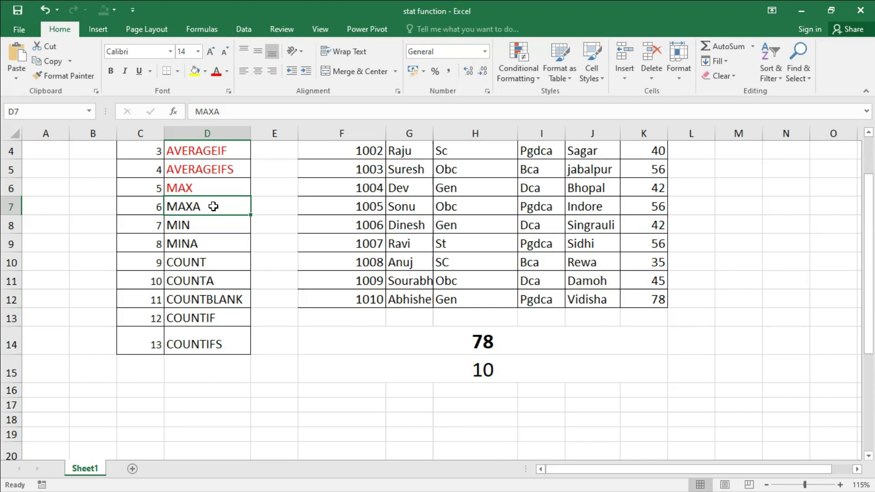
# Step: Review the marks range referenced by the MAX formula in merged cell F14, leaving the edit without changes
pyautogui.click(514, 343)
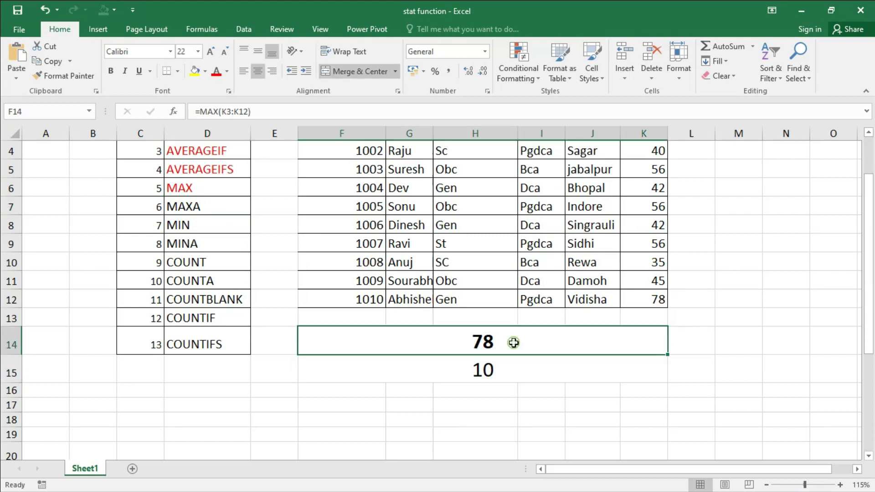
pyautogui.doubleClick(514, 343)
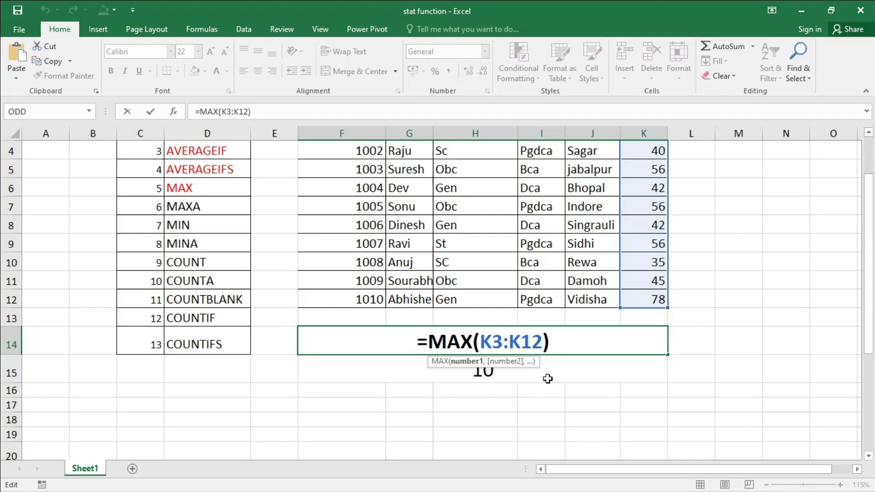
pyautogui.click(548, 377)
pyautogui.press('Escape')
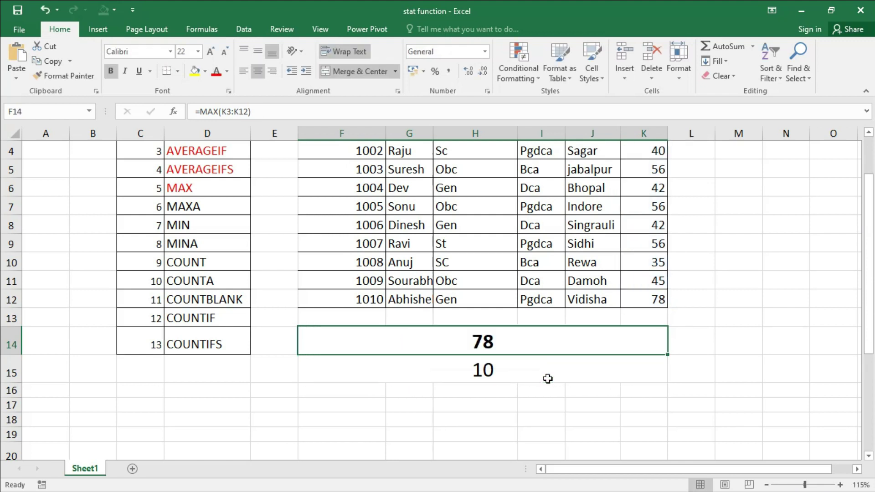
# Step: Replace the formula in merged cell F15 with a MAXA formula over the marks in K3:K12
pyautogui.click(547, 378)
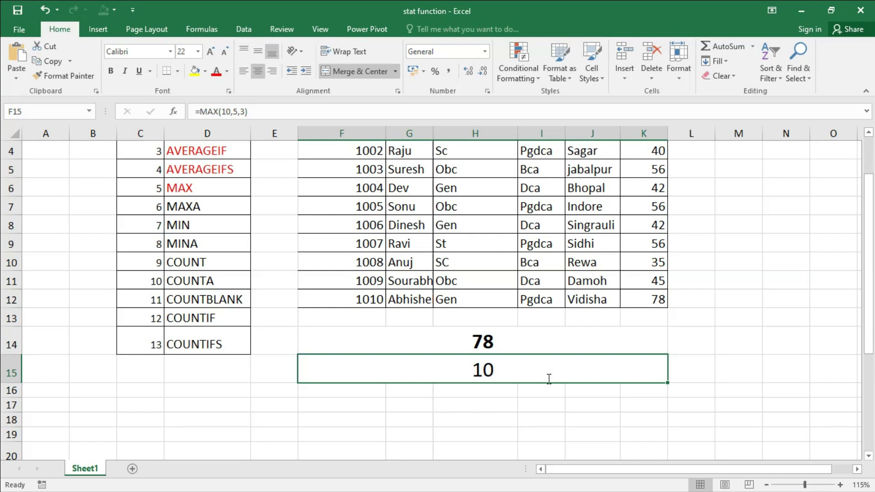
pyautogui.write('=m')
pyautogui.write('axa')
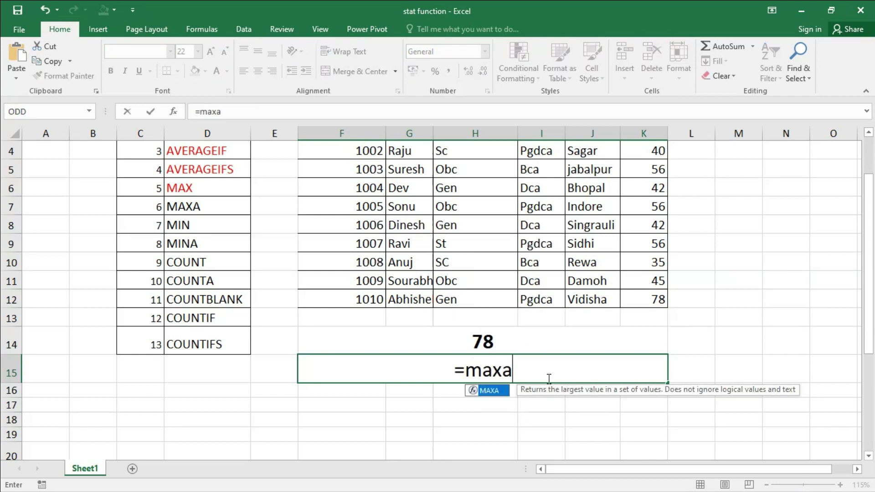
pyautogui.write('(')
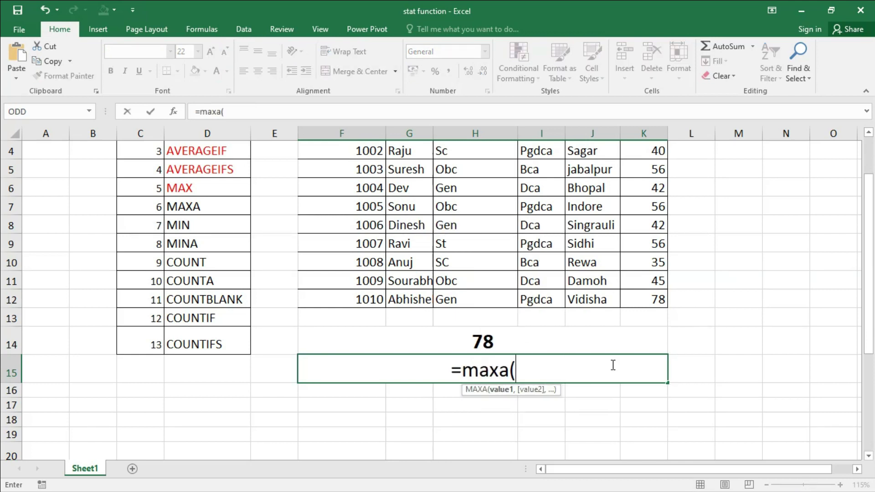
pyautogui.scroll(1, 672, 260)
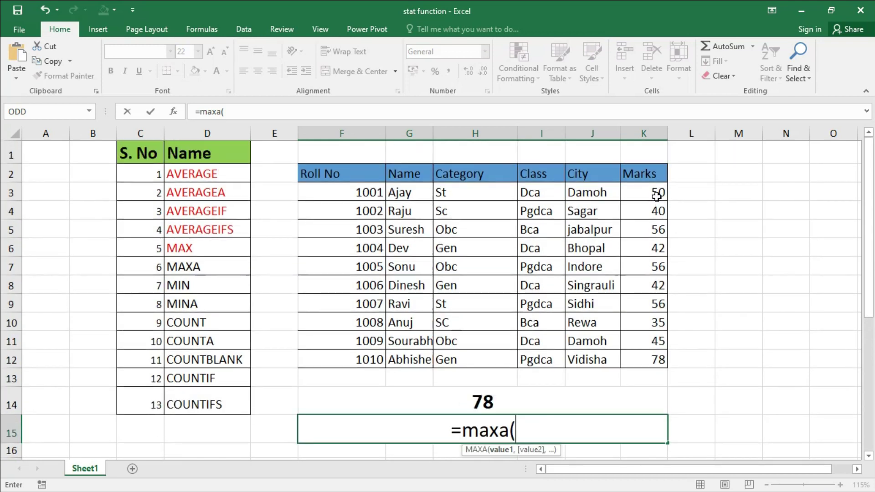
pyautogui.moveTo(655, 195); pyautogui.dragTo(655, 360)
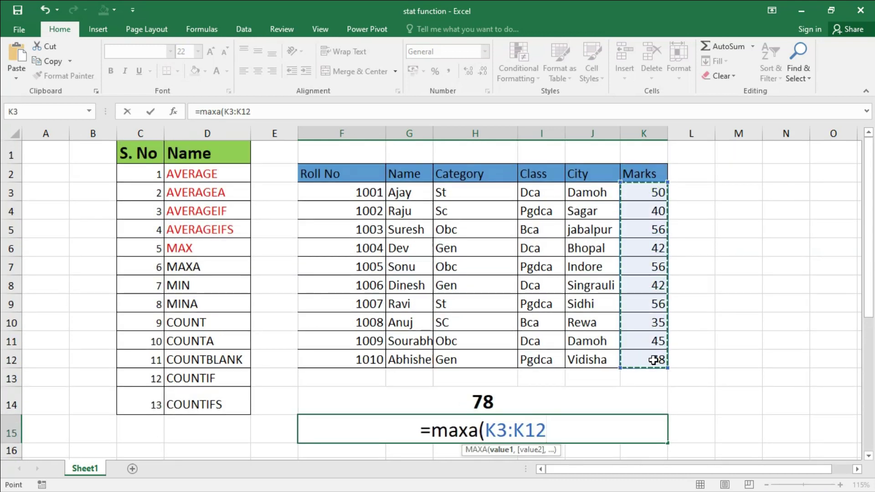
pyautogui.write(')')
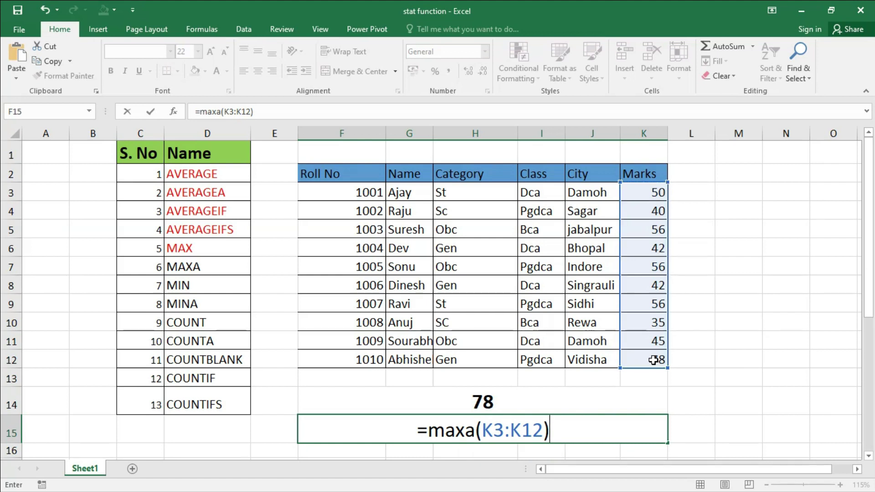
pyautogui.press('Return')
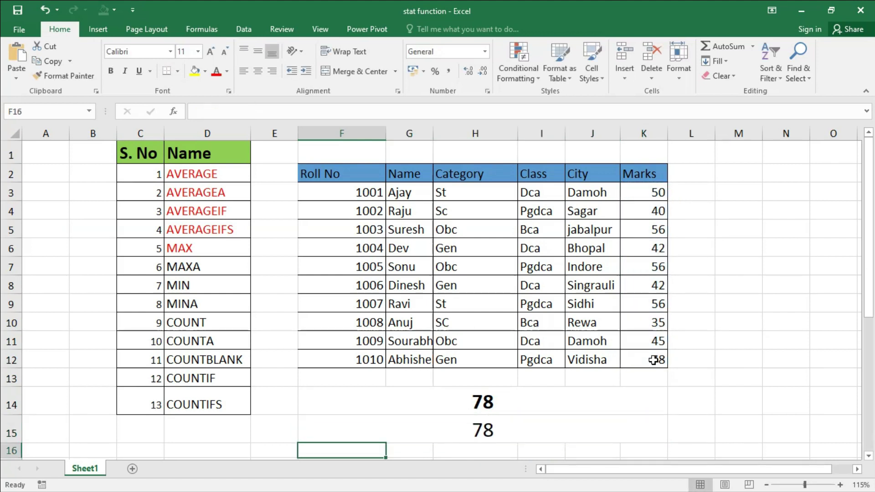
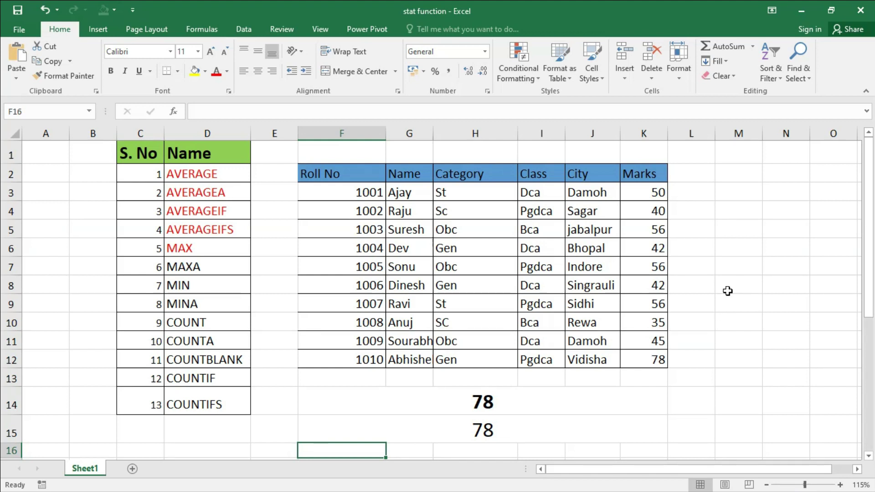
# Step: Enter the sample numbers 10, 5, 3, -2 and -7 down cells F20 to F24
pyautogui.scroll(-5, 713, 290)
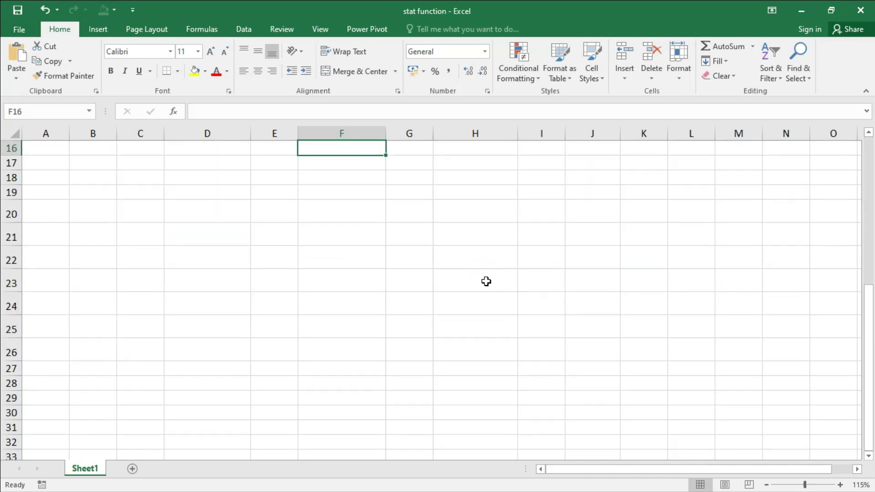
pyautogui.scroll(1, 412, 273)
pyautogui.scroll(-1, 394, 267)
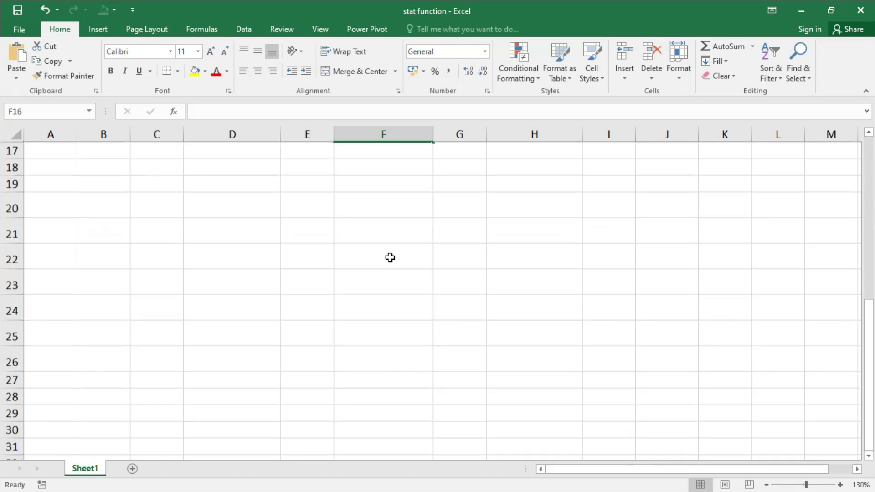
pyautogui.click(381, 203)
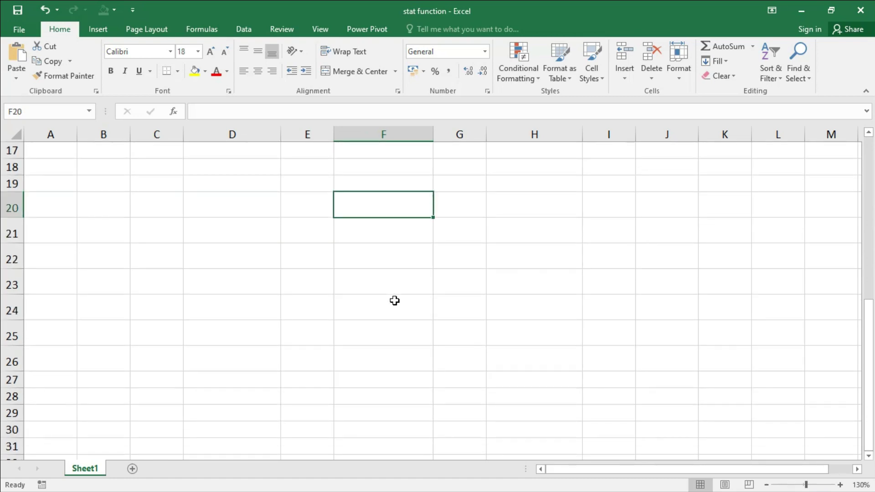
pyautogui.write('10')
pyautogui.press('Return')
pyautogui.write('5')
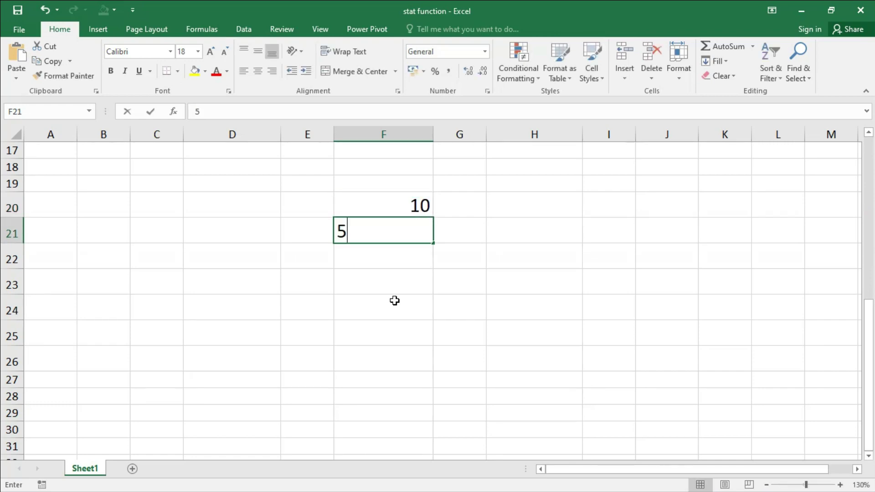
pyautogui.press('Return')
pyautogui.write('3')
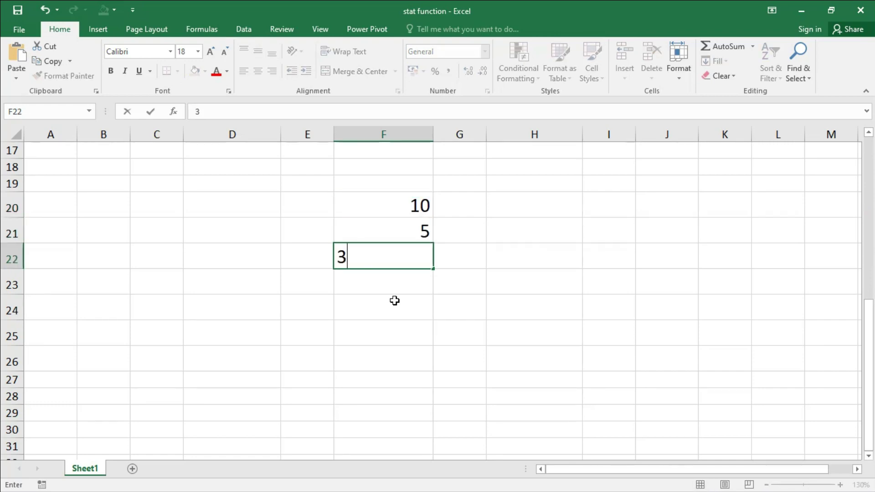
pyautogui.press('Return')
pyautogui.write('-2')
pyautogui.press('Return')
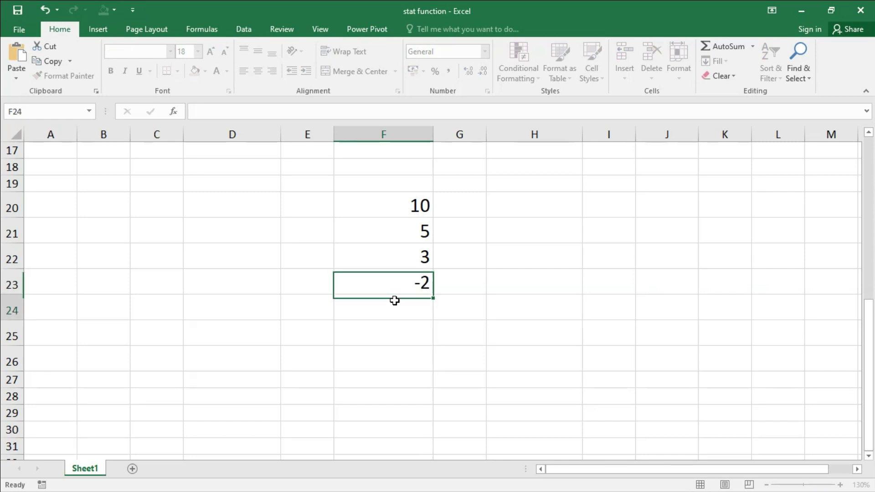
pyautogui.write('-')
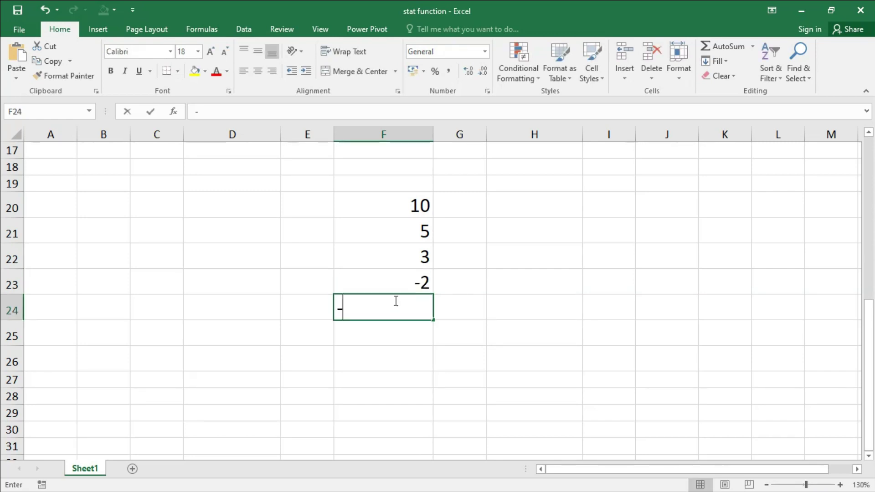
pyautogui.write('7')
pyautogui.press('Return')
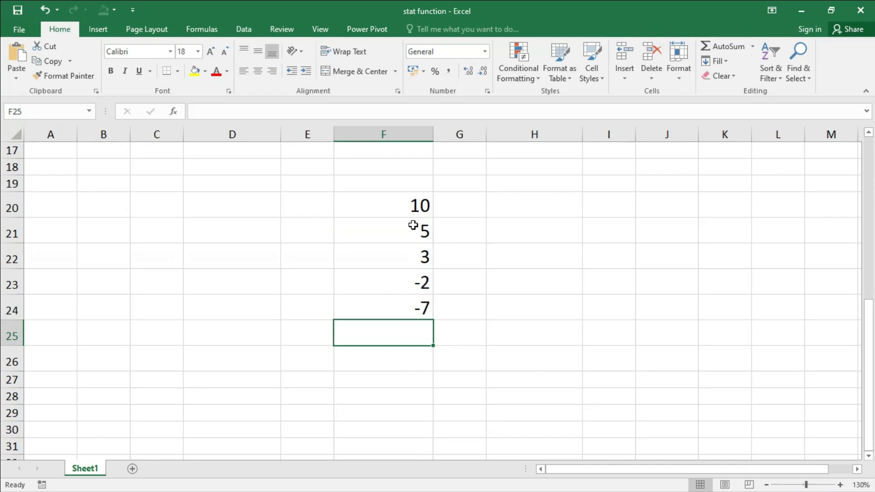
# Step: Enter a MAX formula in F25 that covers the sample range F20:F24
pyautogui.write('=max(')
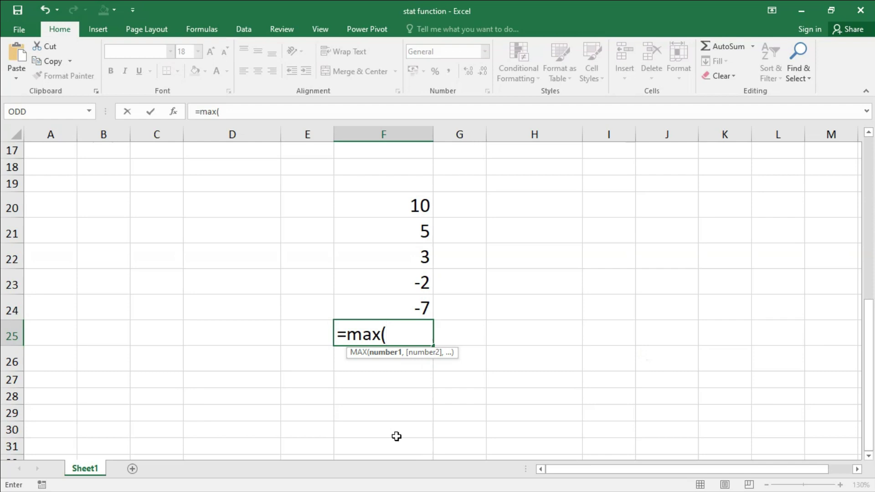
pyautogui.moveTo(419, 208); pyautogui.dragTo(411, 299)
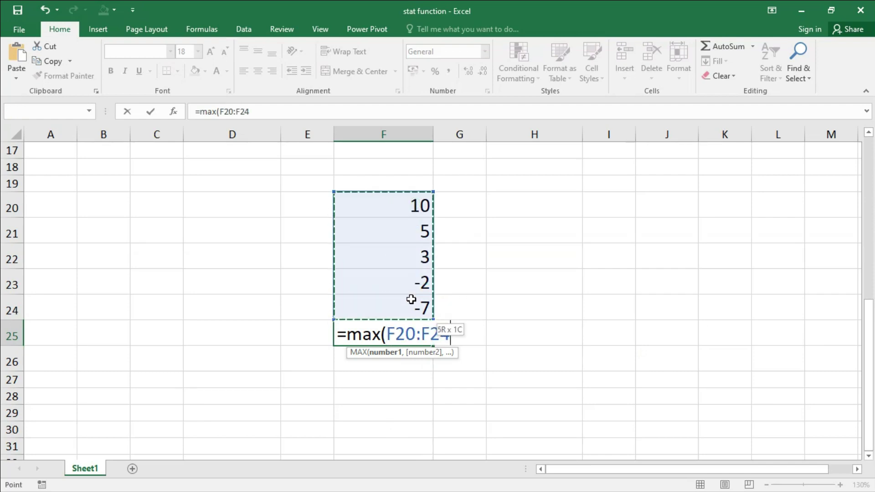
pyautogui.write(')')
pyautogui.press('Return')
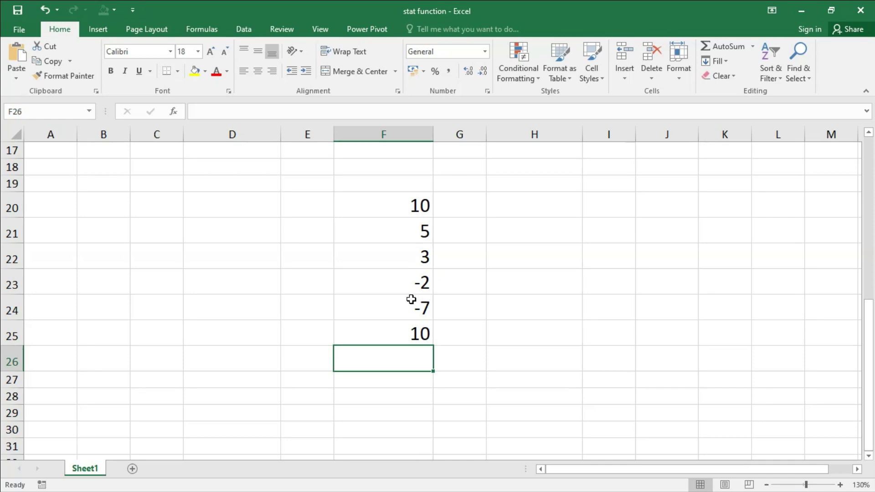
# Step: Enter a MAXA formula in F26 that covers the sample range F20:F24
pyautogui.write('=maxa')
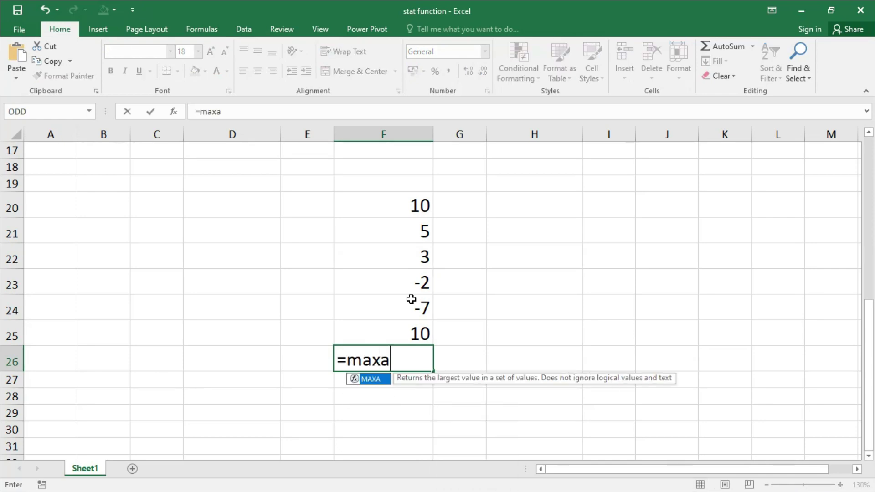
pyautogui.press('Tab')
pyautogui.moveTo(416, 204); pyautogui.dragTo(418, 315)
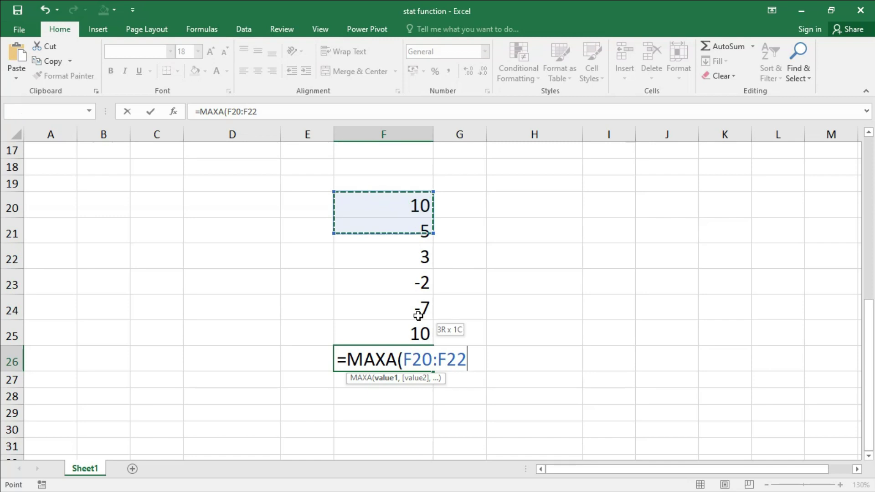
pyautogui.write(')')
pyautogui.press('Return')
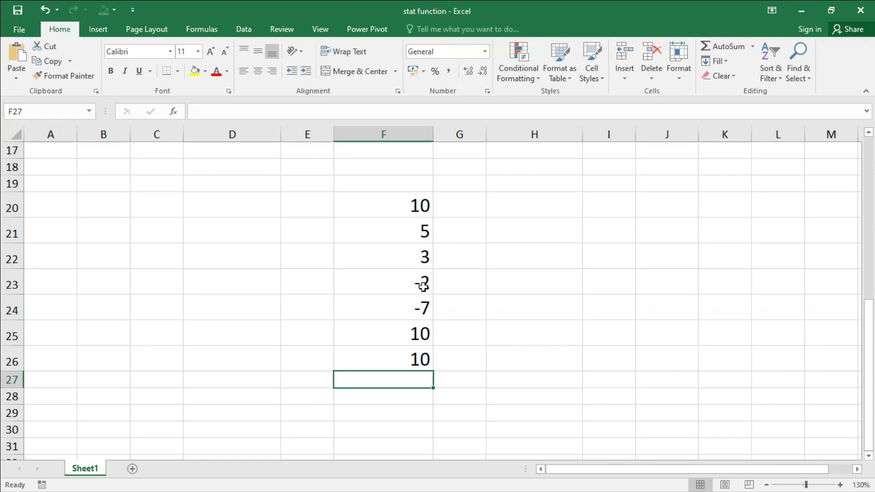
# Step: Replace the values in F20, F21 and F22 with the logical values TRUE, FALSE and TRUE
pyautogui.click(399, 210)
pyautogui.write('T')
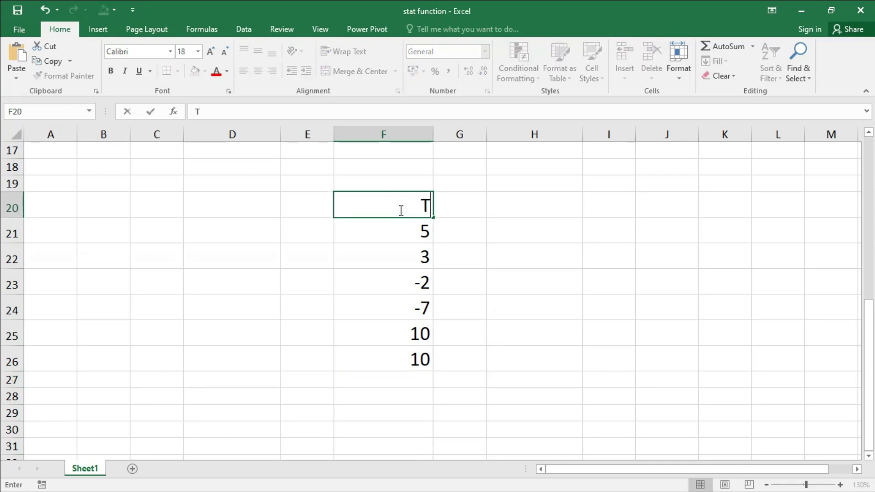
pyautogui.write('rue')
pyautogui.press('Return')
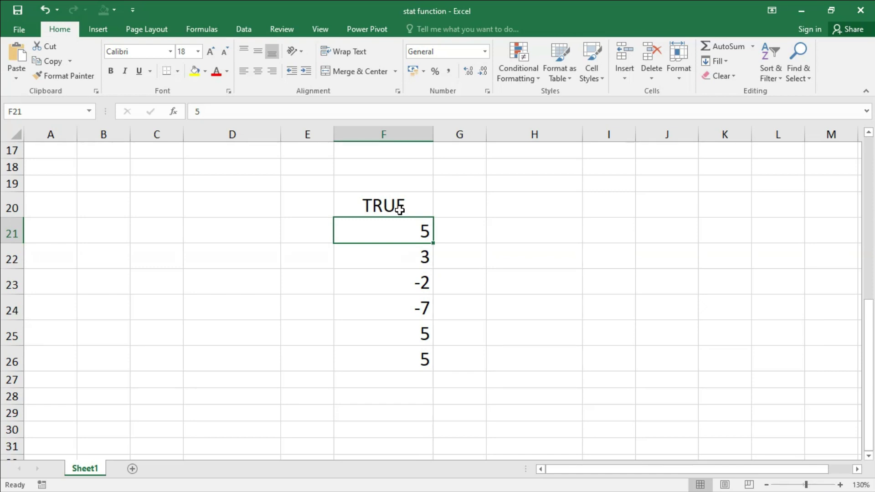
pyautogui.write('F')
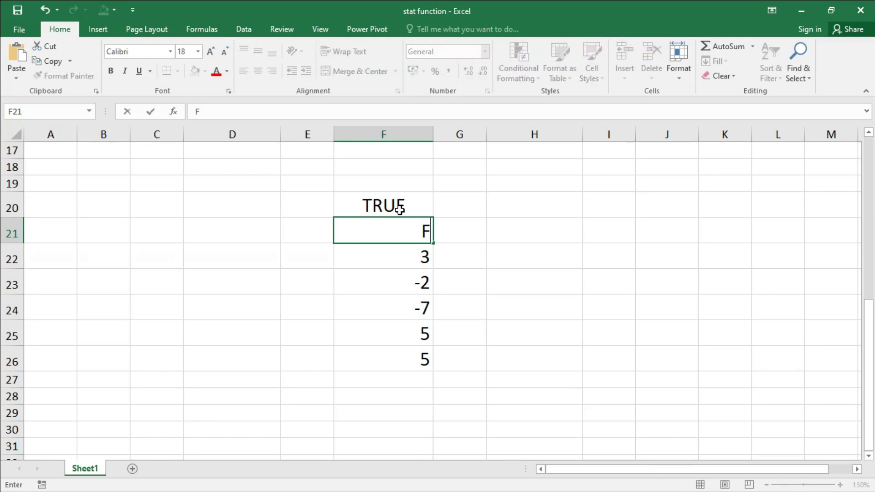
pyautogui.write('alse')
pyautogui.press('Return')
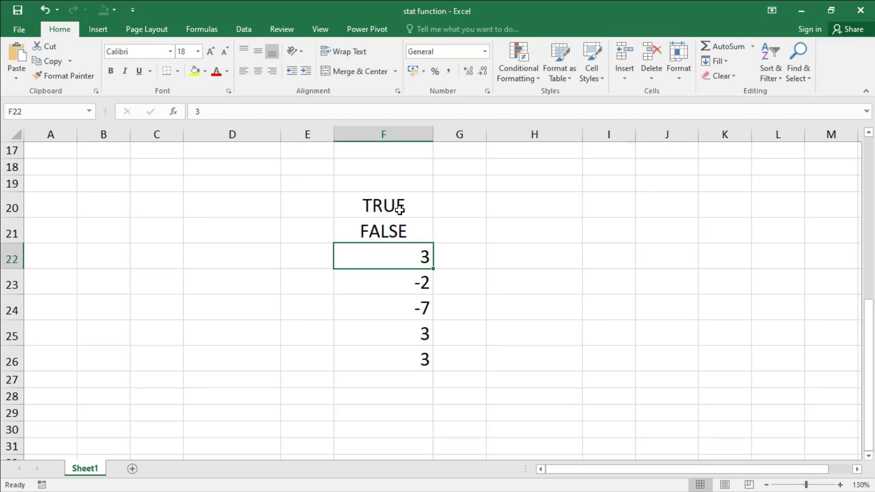
pyautogui.write('True')
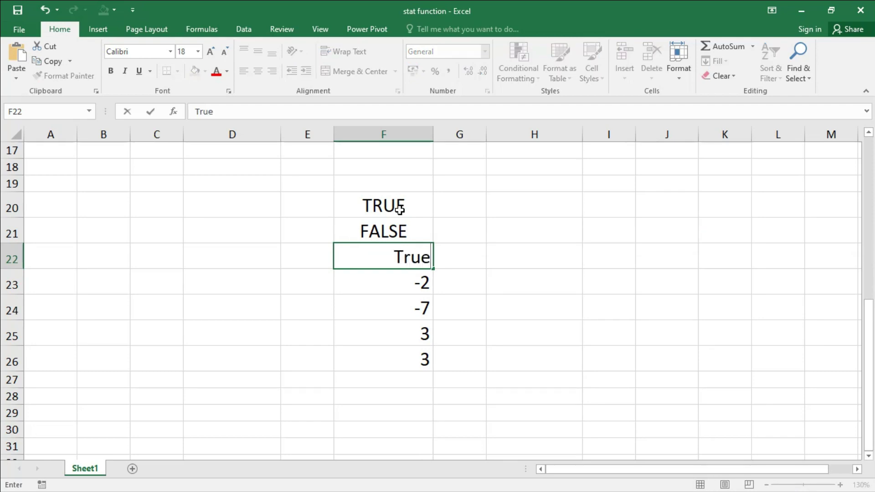
pyautogui.press('Return')
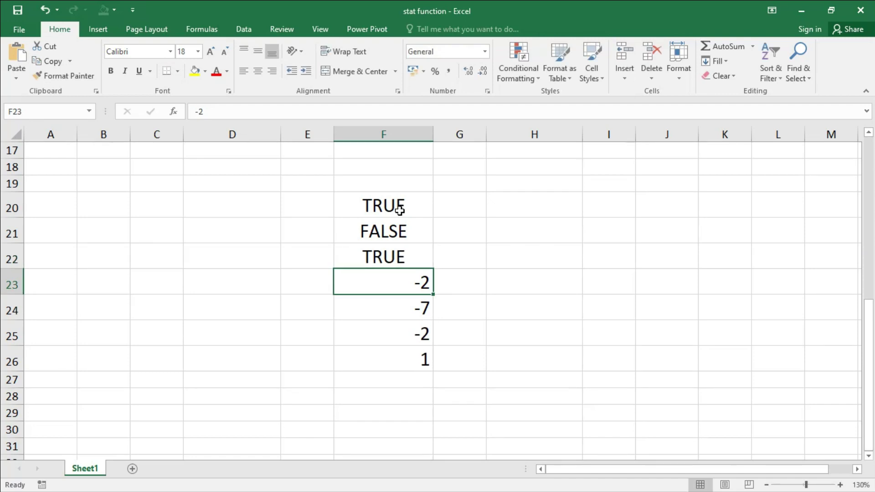
# Step: Inspect the MAX formula in F25 and the MAXA formula in F26, leaving both as they are
pyautogui.doubleClick(413, 338)
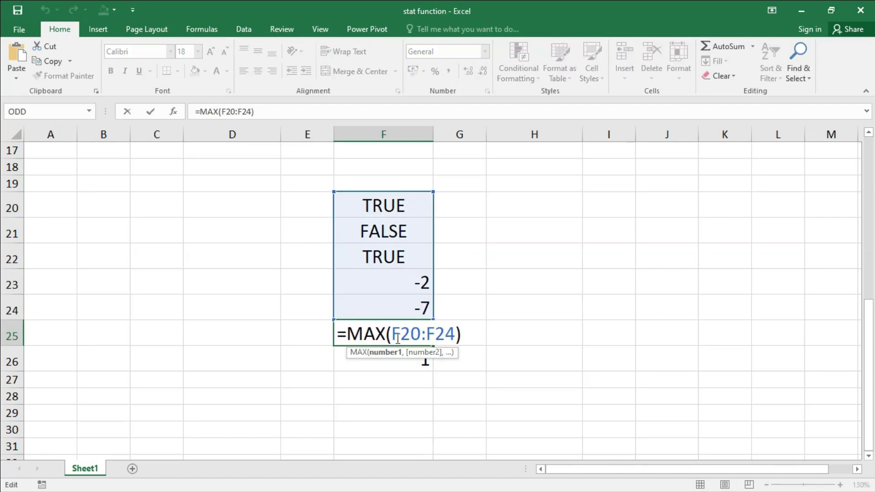
pyautogui.press('Return')
pyautogui.click(421, 335)
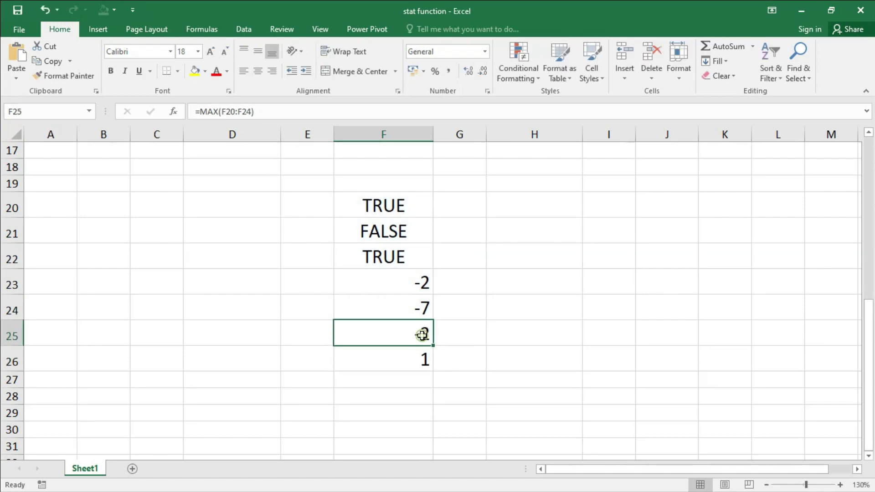
pyautogui.doubleClick(413, 360)
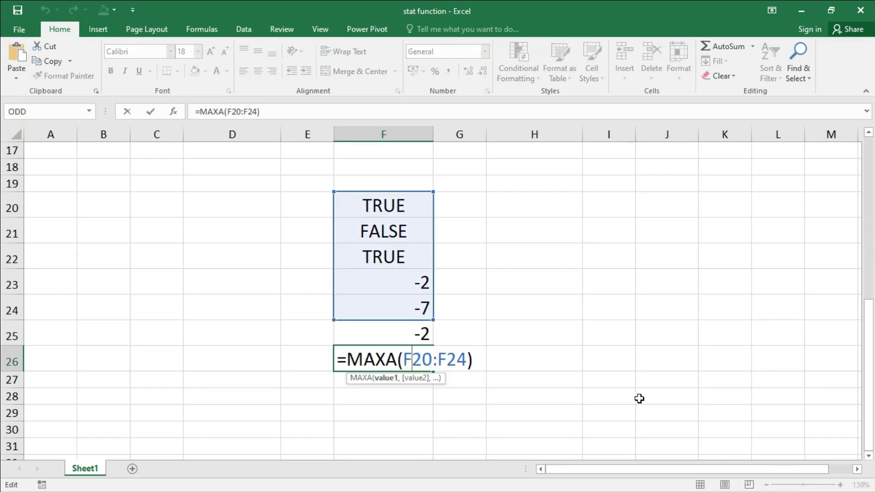
pyautogui.press('Return')
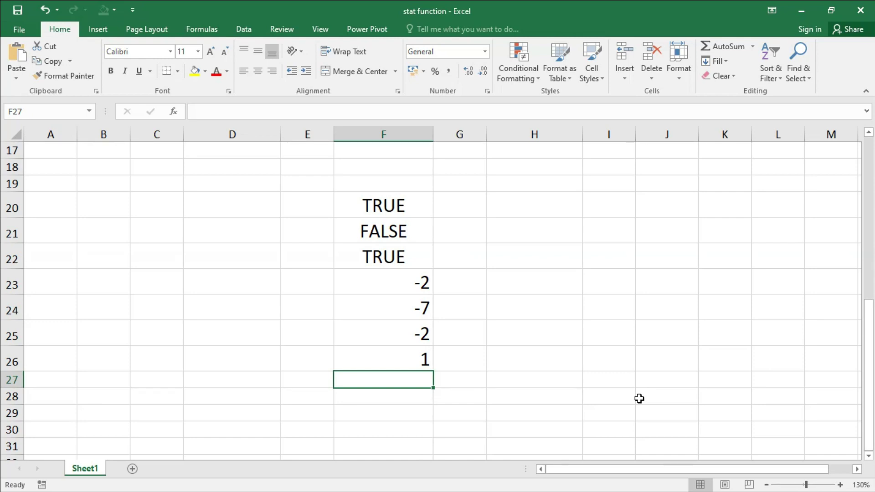
# Step: Review the sample values in F20:F24 and compare the MAX formula in F25 with the MAXA formula in F26
pyautogui.doubleClick(412, 209)
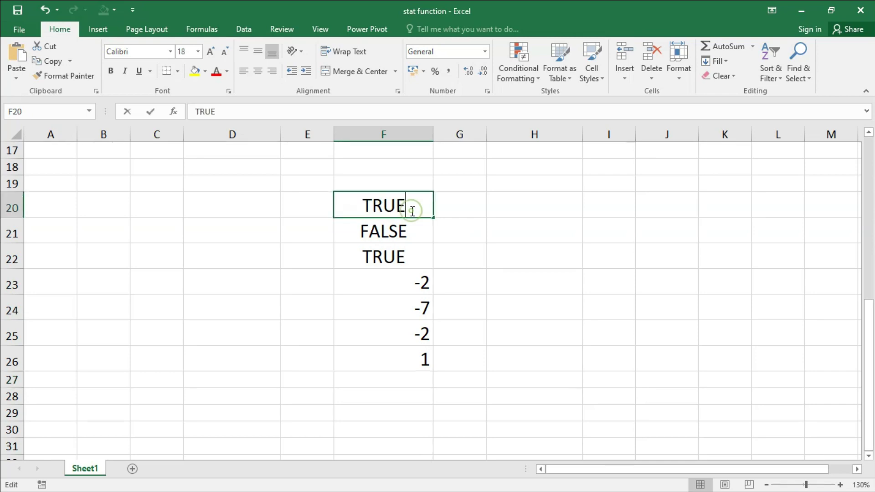
pyautogui.doubleClick(405, 233)
pyautogui.click(528, 241)
pyautogui.moveTo(392, 205); pyautogui.dragTo(396, 311)
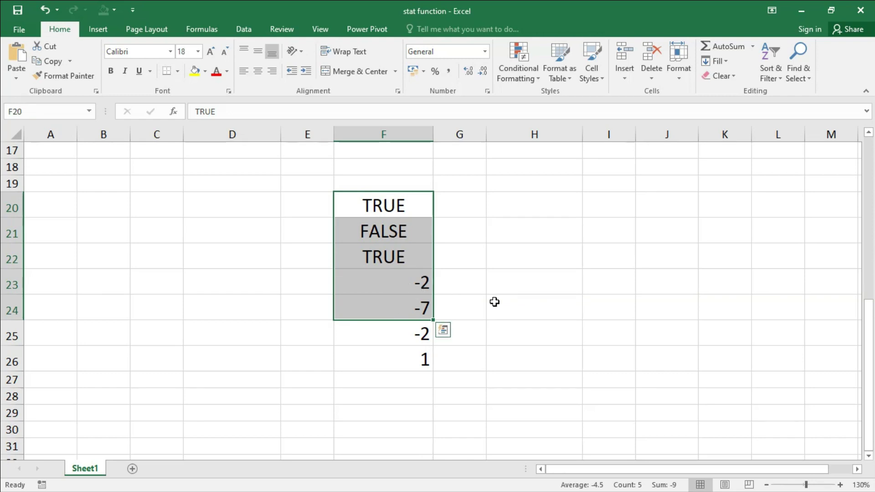
pyautogui.doubleClick(388, 336)
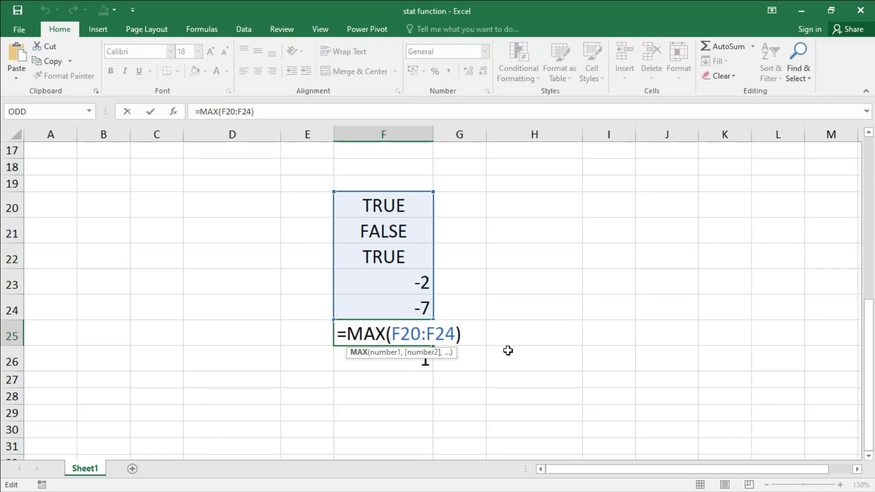
pyautogui.press('Return')
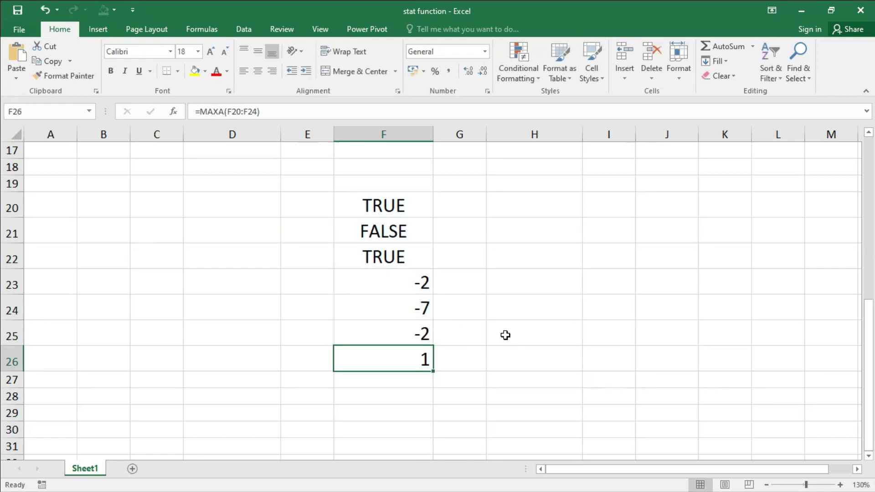
pyautogui.doubleClick(401, 359)
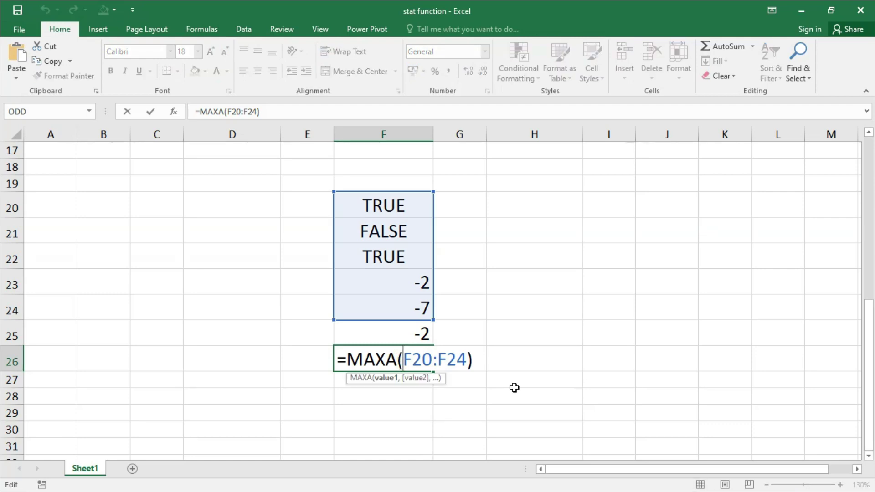
pyautogui.press('Return')
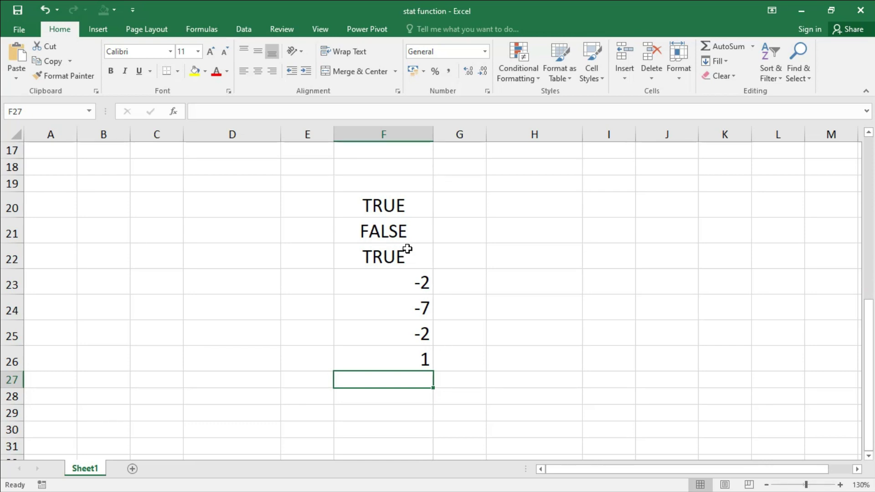
pyautogui.click(399, 208)
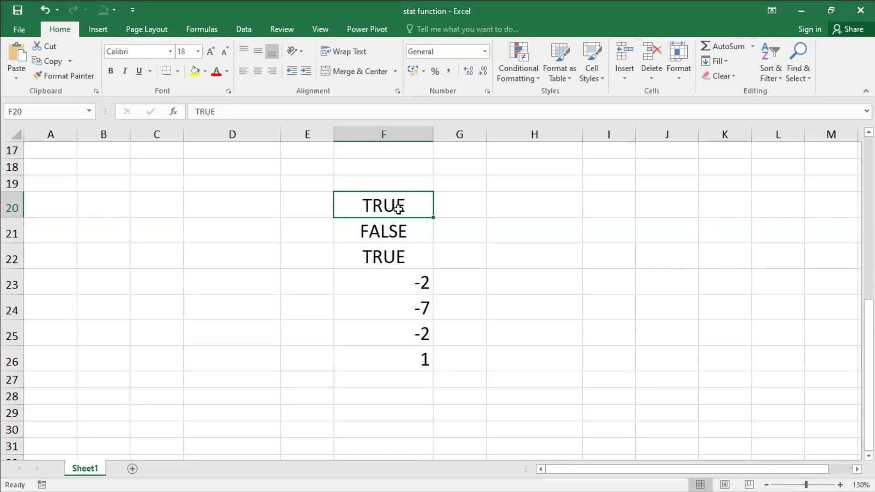
pyautogui.doubleClick(410, 334)
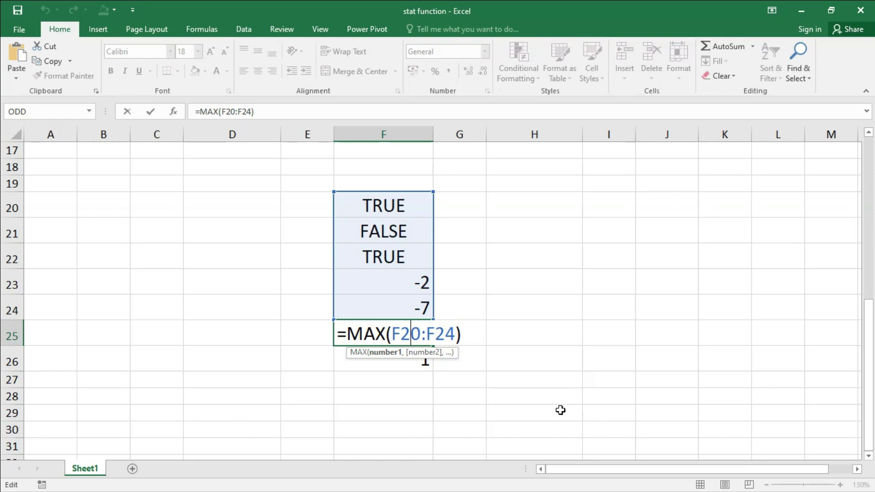
pyautogui.press('Return')
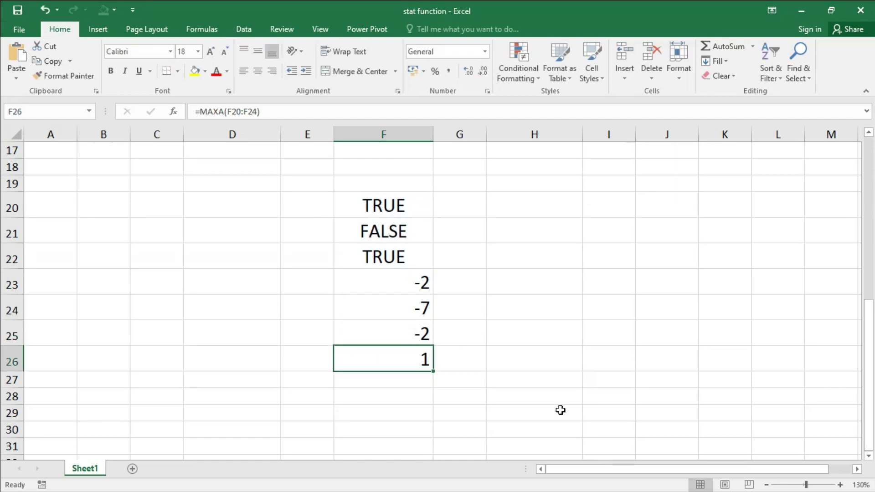
pyautogui.click(416, 329)
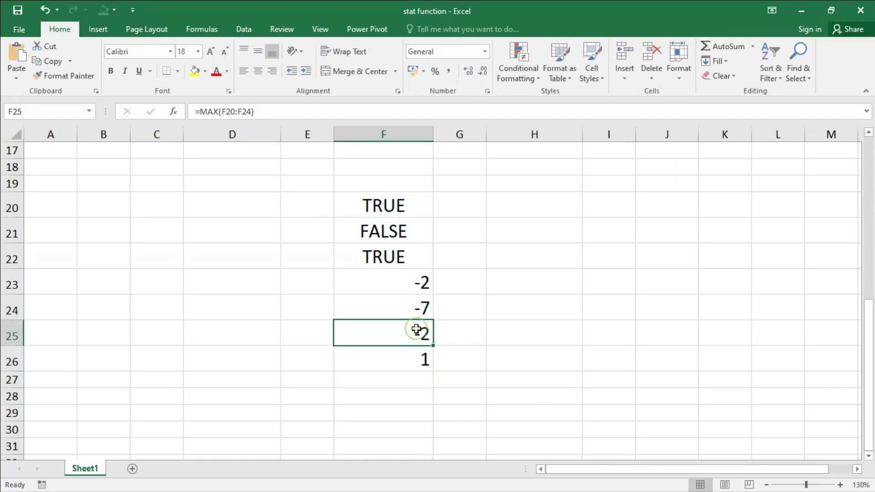
pyautogui.doubleClick(414, 358)
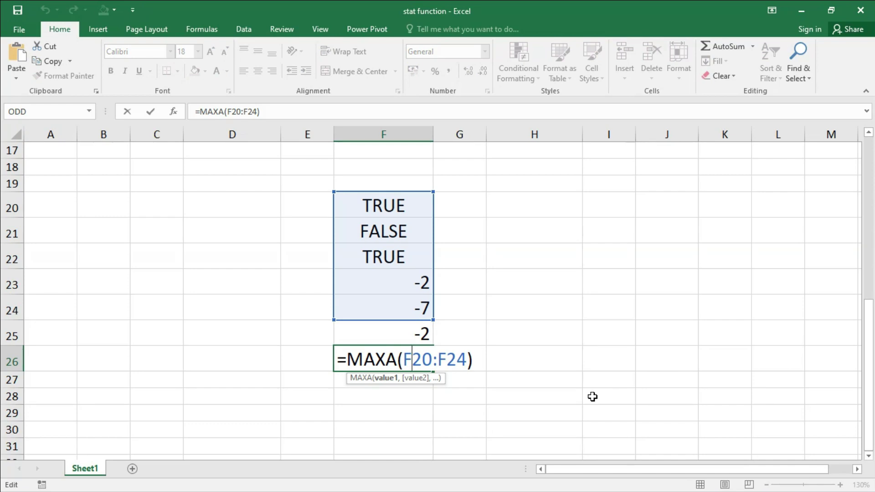
pyautogui.press('Return')
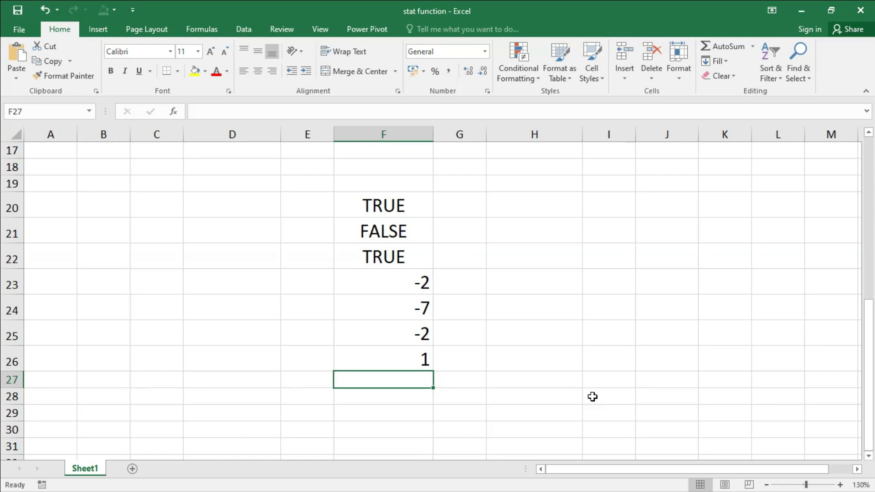
# Step: Colour the MAXA entry in D7 of the function list with a red font
pyautogui.scroll(3, 592, 397)
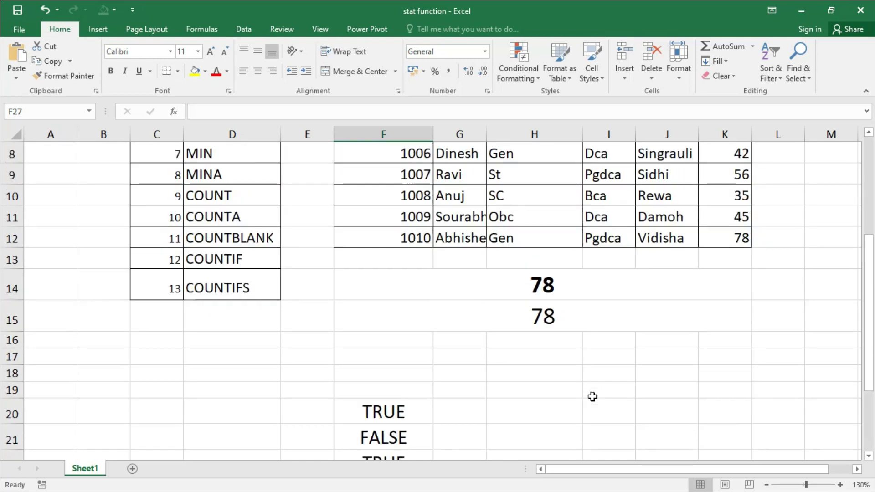
pyautogui.scroll(2, 592, 397)
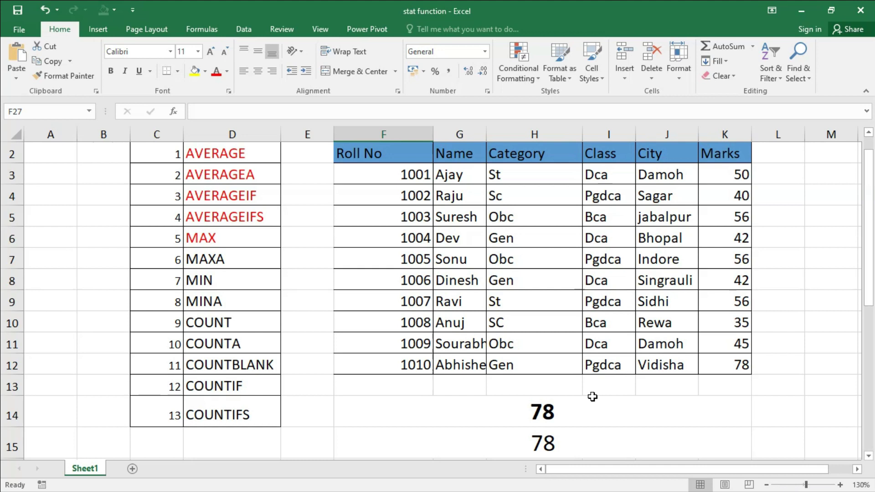
pyautogui.click(254, 260)
pyautogui.click(218, 72)
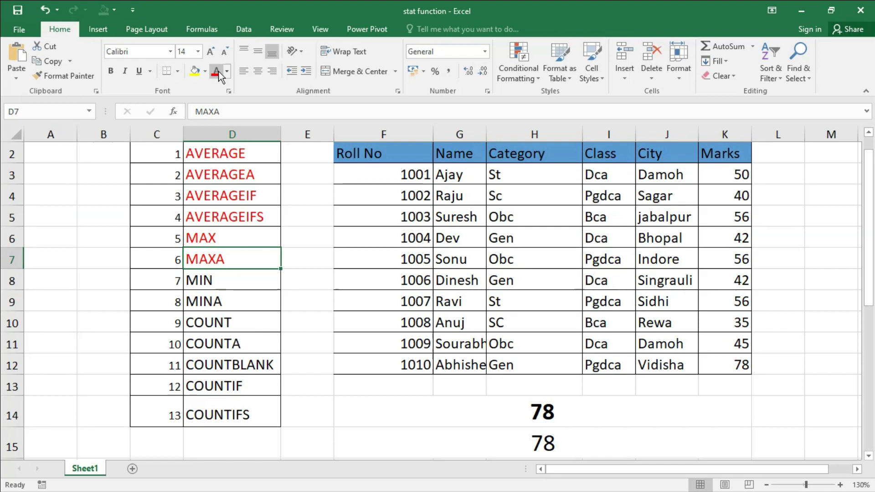
# Step: Clear the two maximum formulas in the merged rows F14 and F15 below the student table
pyautogui.click(233, 281)
pyautogui.click(231, 303)
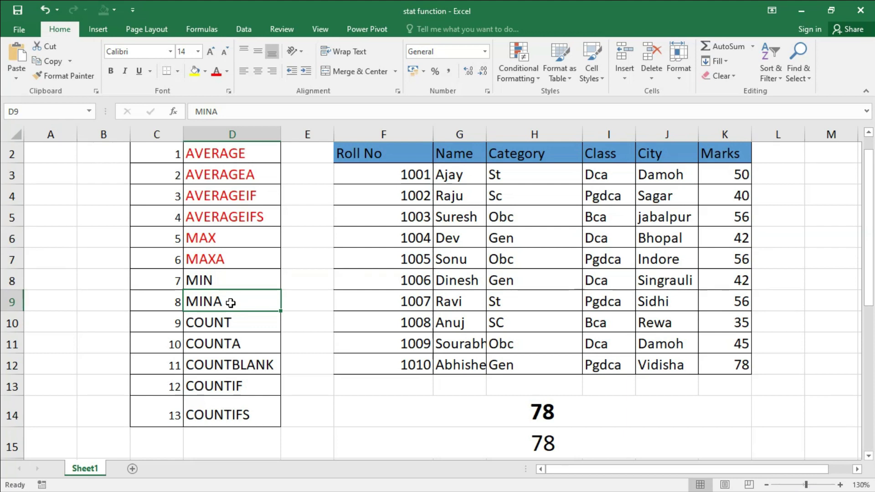
pyautogui.moveTo(513, 412); pyautogui.dragTo(515, 440)
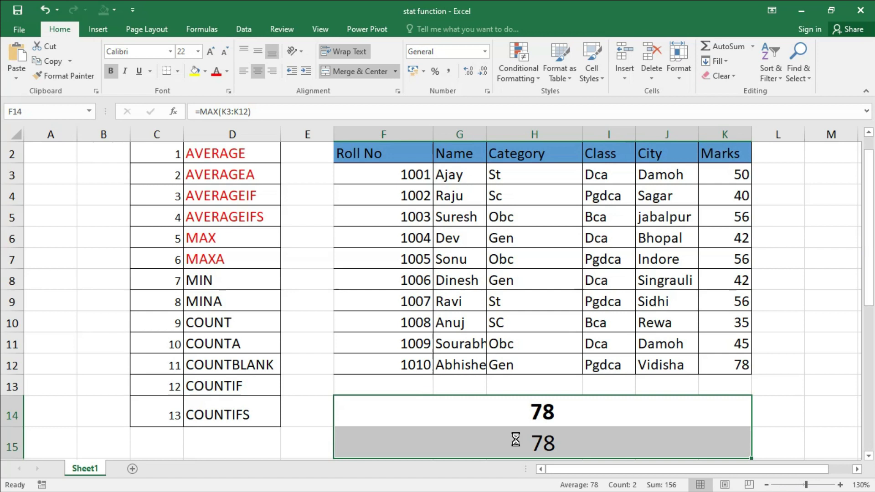
pyautogui.press('Delete')
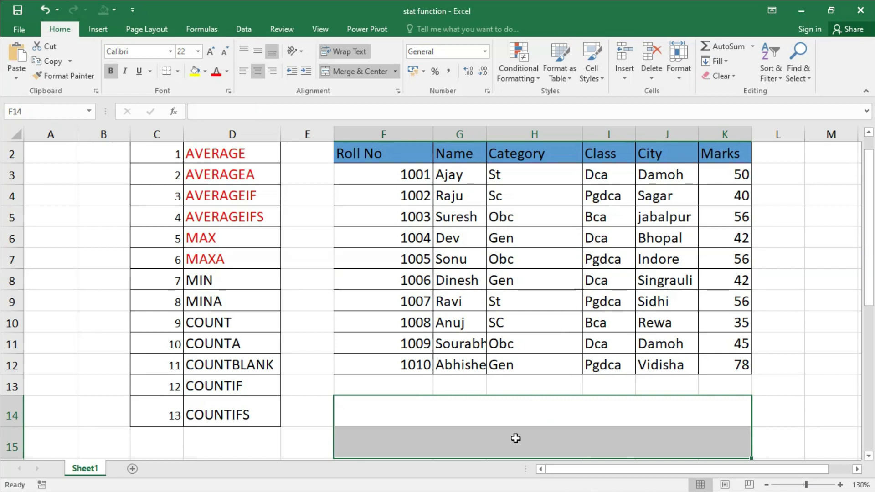
# Step: Enter a MIN formula in F14 that covers the Marks range K3:K12
pyautogui.click(533, 412)
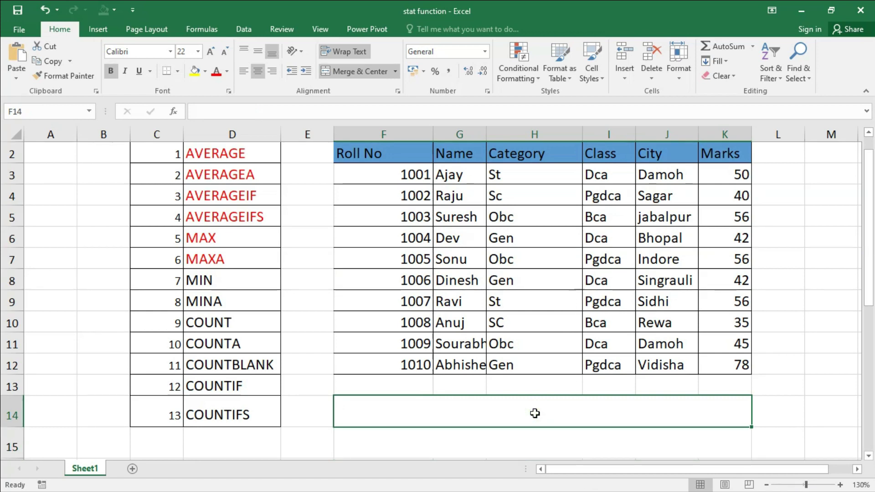
pyautogui.write('=min(')
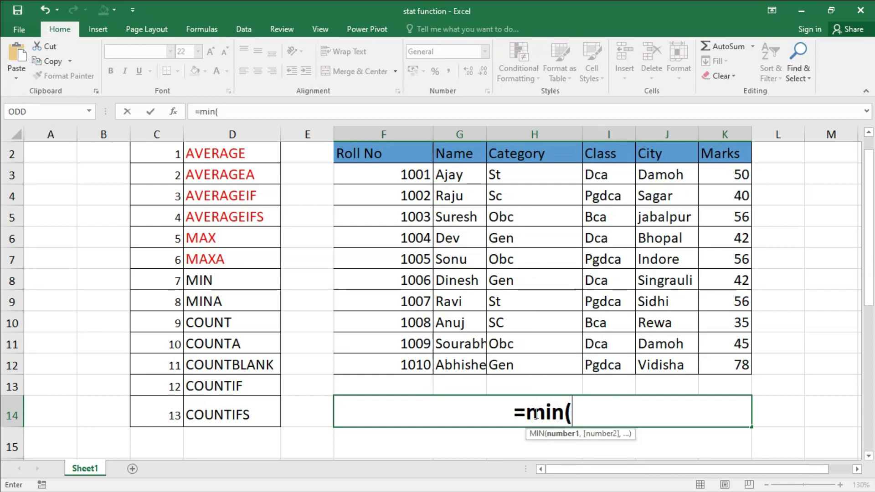
pyautogui.moveTo(750, 248); pyautogui.dragTo(748, 361)
pyautogui.write(')')
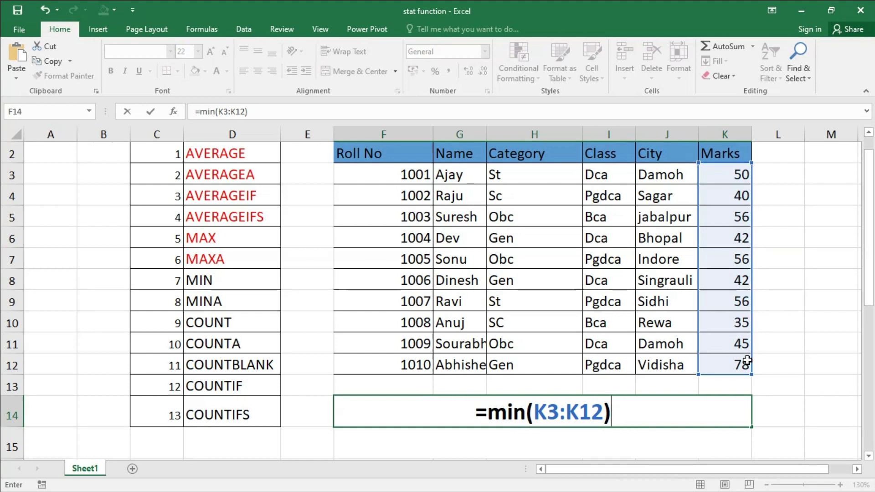
pyautogui.press('Return')
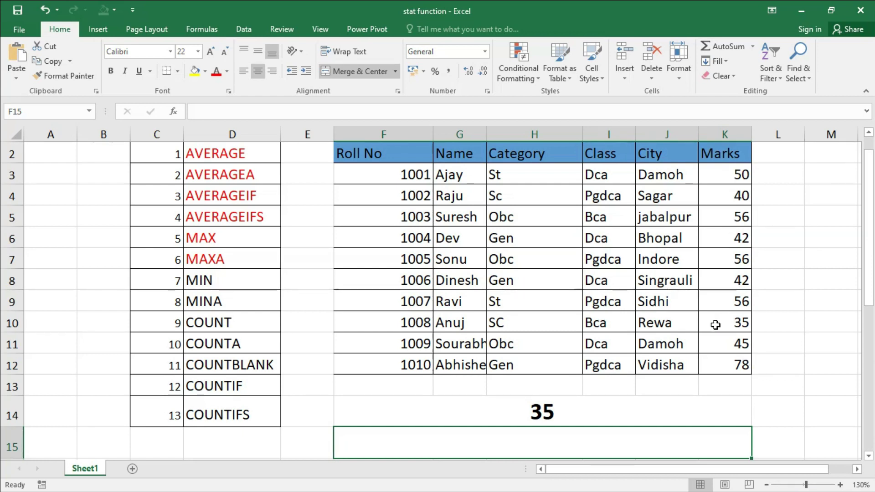
pyautogui.click(588, 416)
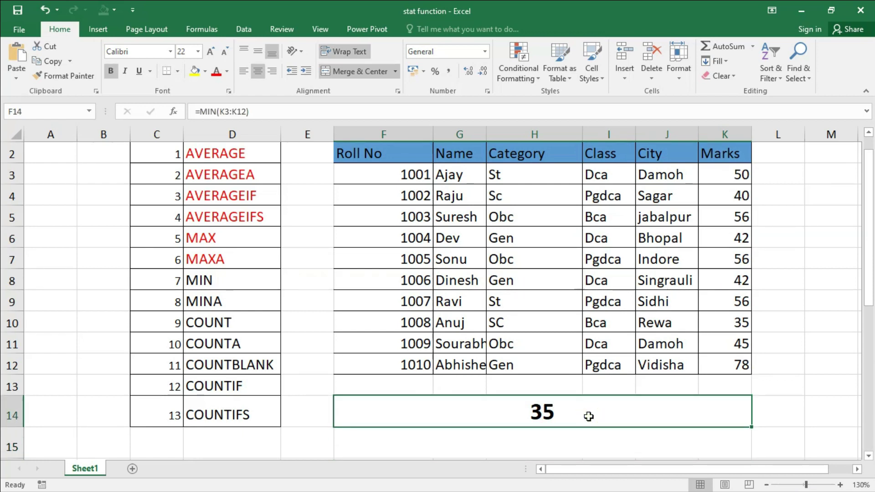
# Step: Enter a MINA formula in F15 that covers the Marks range K3:K12
pyautogui.click(584, 444)
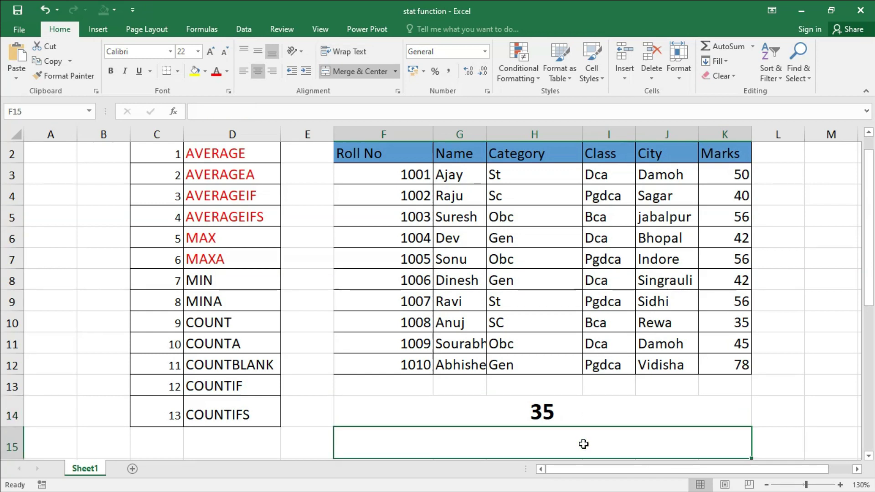
pyautogui.write('=mina(')
pyautogui.moveTo(724, 179); pyautogui.dragTo(731, 361)
pyautogui.write(')')
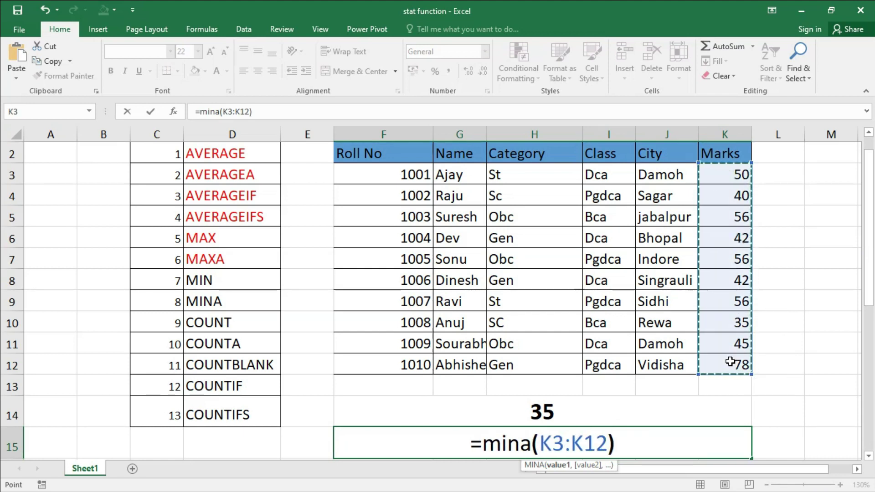
pyautogui.press('Return')
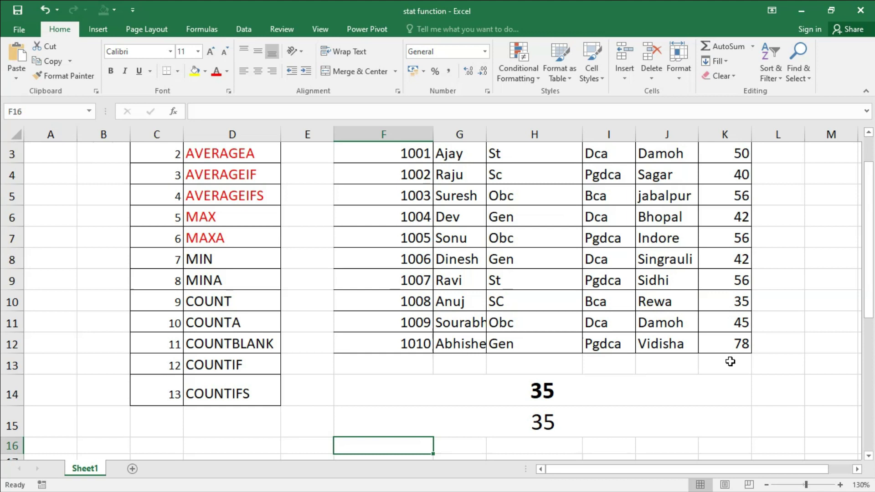
# Step: Clear the MAX and MAXA formulas in F25 and F26 below the sample values
pyautogui.scroll(-5, 445, 296)
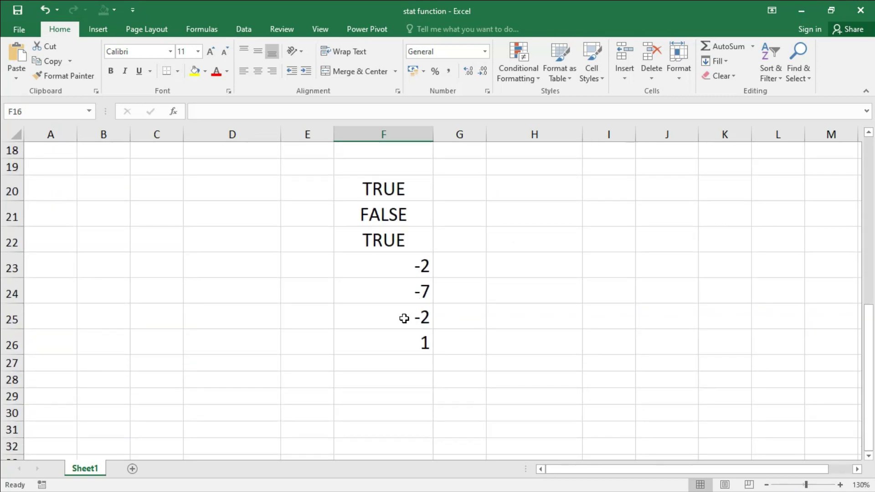
pyautogui.moveTo(404, 319); pyautogui.dragTo(398, 361)
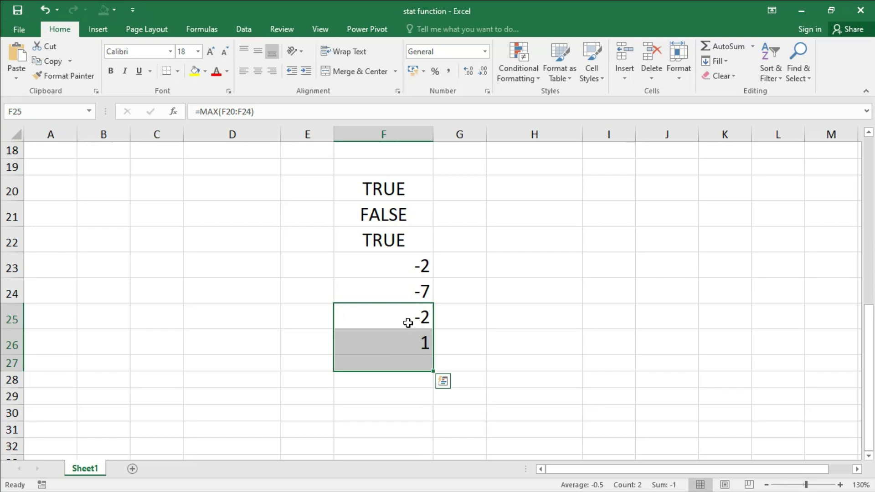
pyautogui.press('Delete')
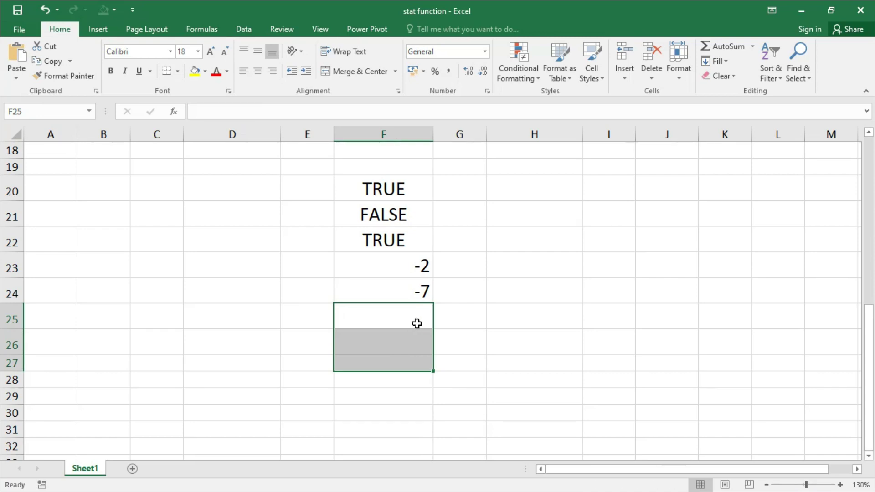
pyautogui.click(428, 309)
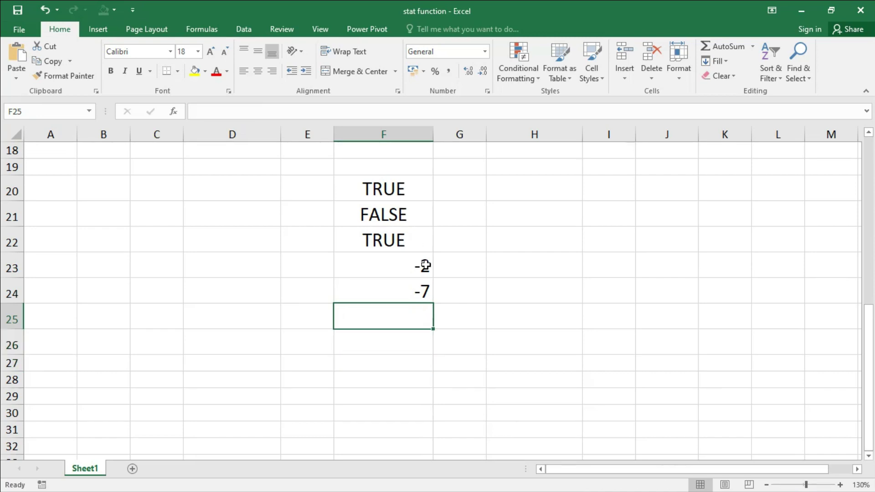
# Step: Replace the logical value in F22 of the sample range with 0
pyautogui.click(400, 188)
pyautogui.moveTo(399, 188); pyautogui.dragTo(396, 282)
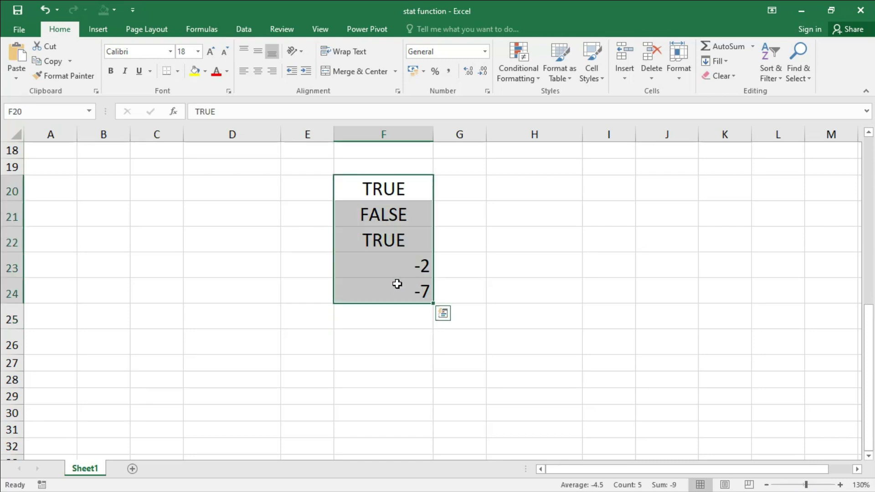
pyautogui.click(388, 188)
pyautogui.click(386, 214)
pyautogui.click(385, 242)
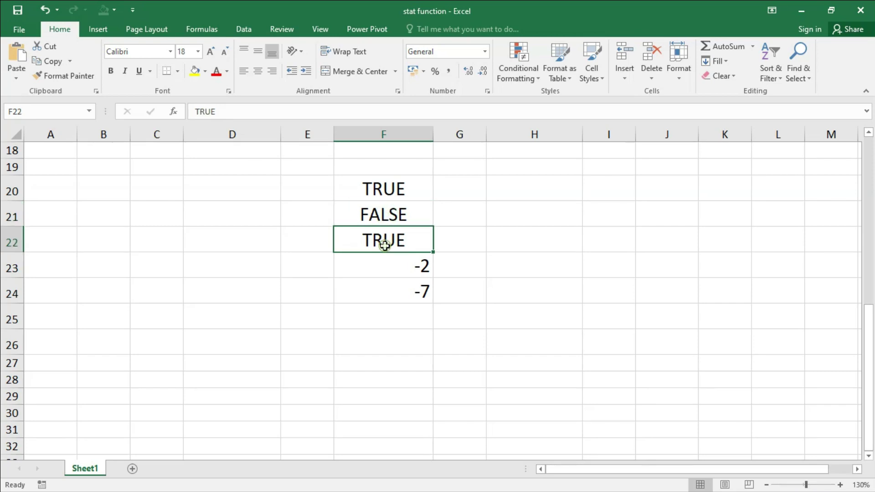
pyautogui.write('0')
pyautogui.press('Return')
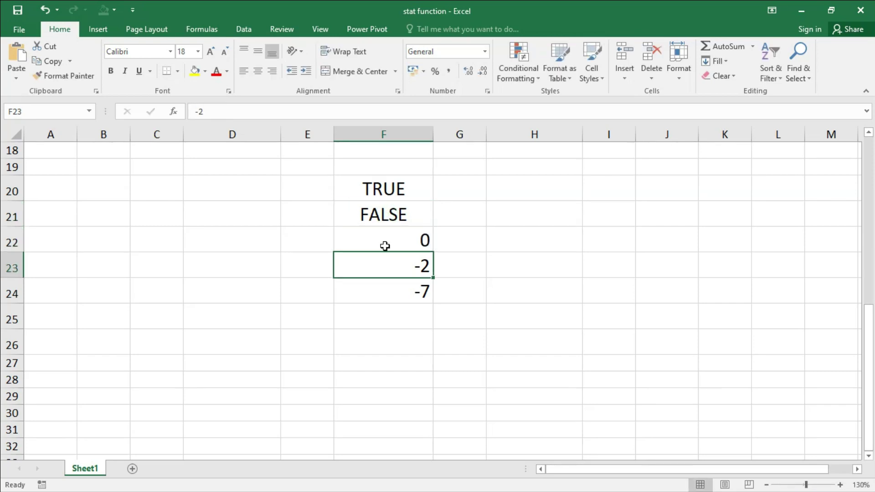
# Step: Enter a MIN formula in F25 that covers the sample range F20:F24
pyautogui.click(406, 328)
pyautogui.write('=min(')
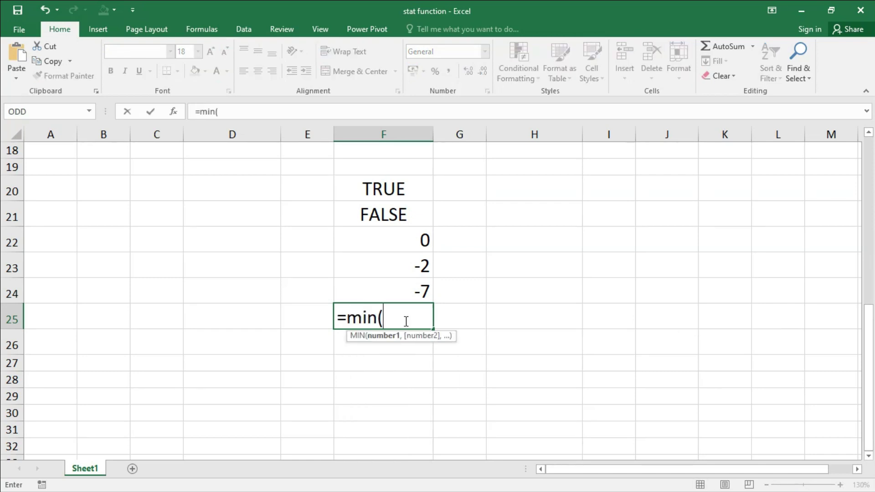
pyautogui.moveTo(397, 189); pyautogui.dragTo(404, 291)
pyautogui.write(')')
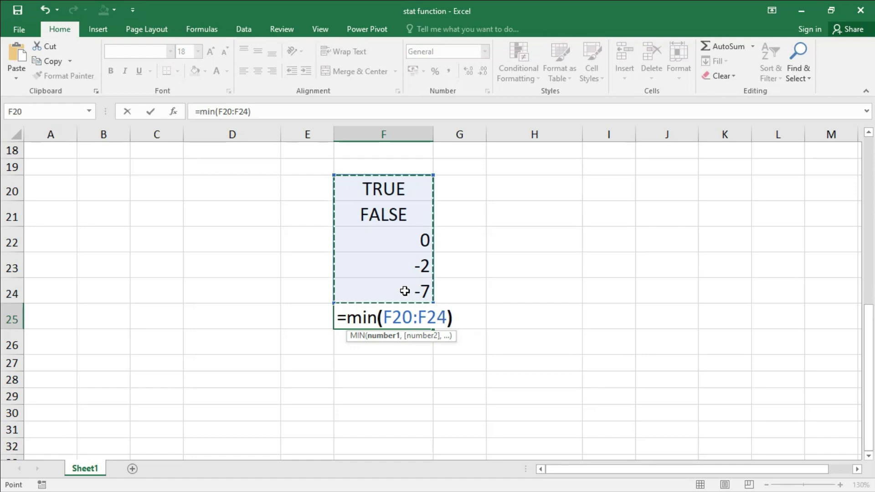
pyautogui.hotkey('ctrl', 'Return')
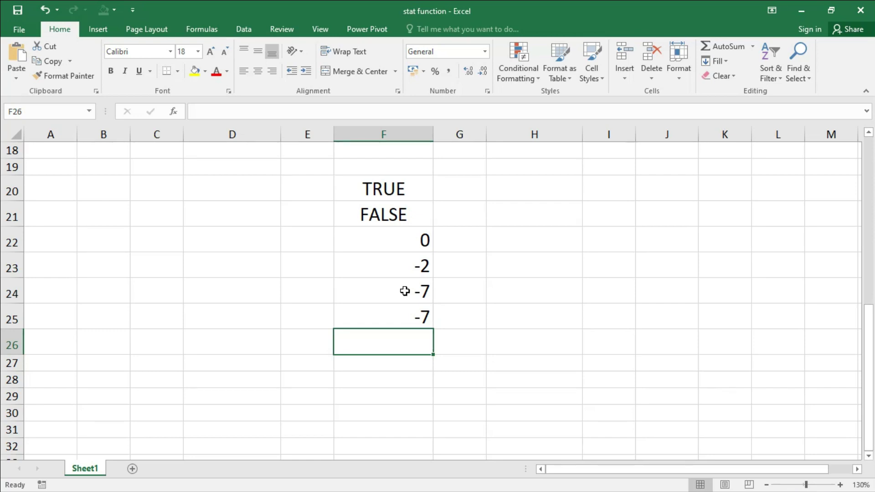
pyautogui.doubleClick(404, 292)
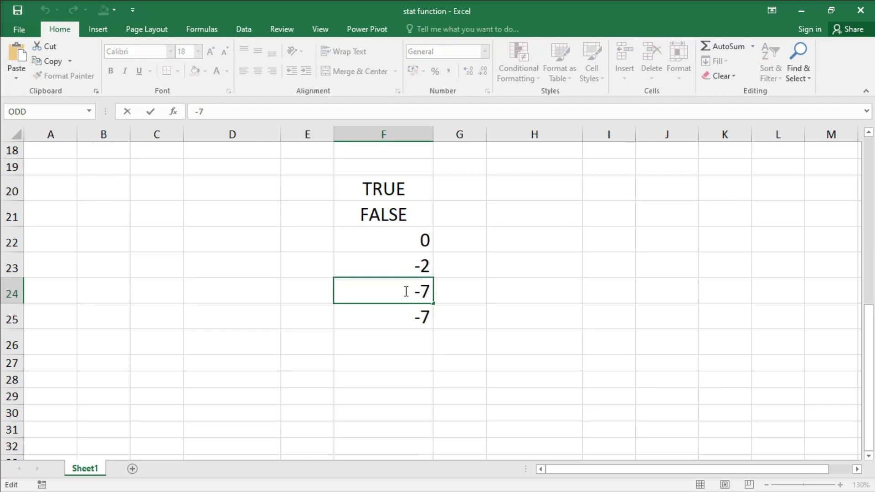
pyautogui.write('=')
pyautogui.click(391, 317)
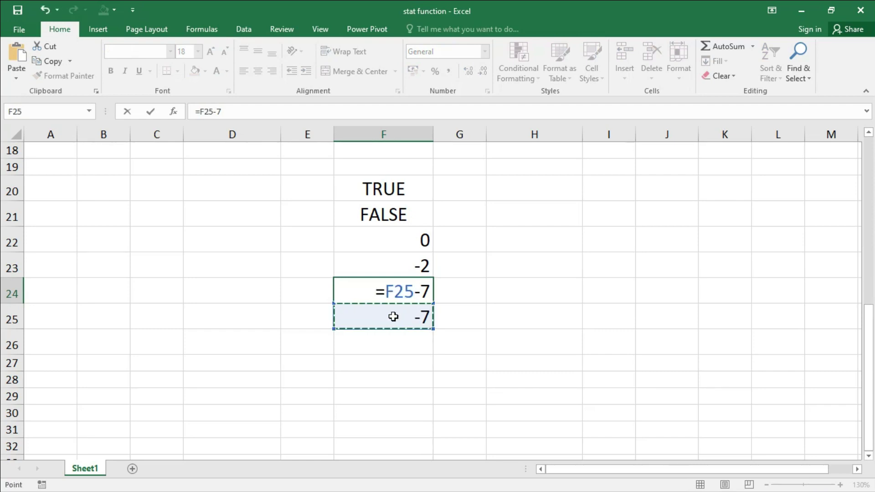
pyautogui.press('Escape')
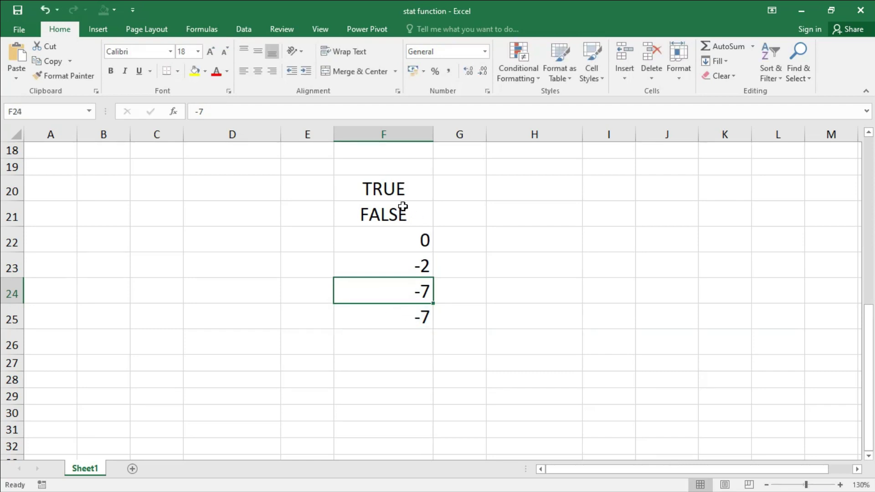
# Step: Review the MIN formula in F25, and enter a MINA formula in F26 that covers the same range F20:F24
pyautogui.click(413, 317)
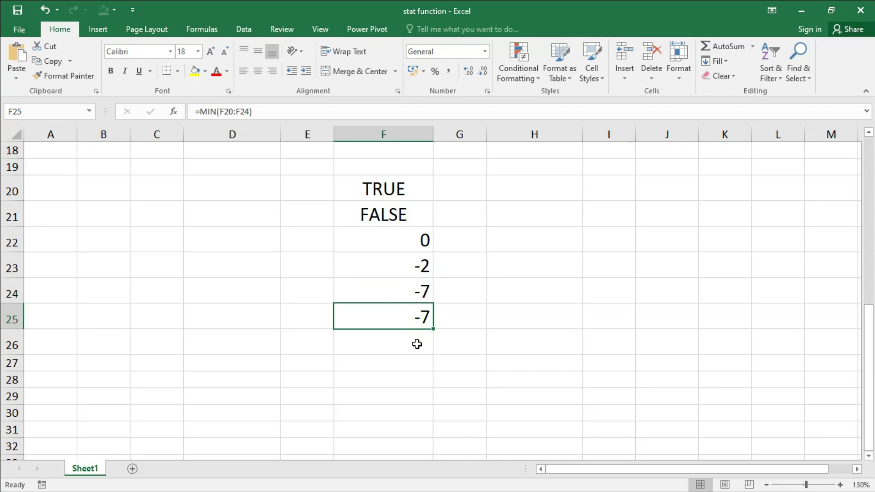
pyautogui.doubleClick(395, 316)
pyautogui.press('Return')
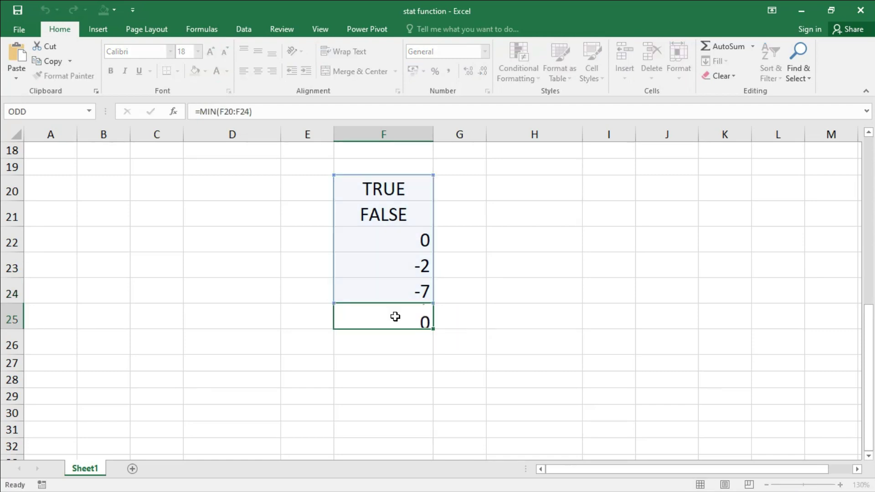
pyautogui.write('=mina(')
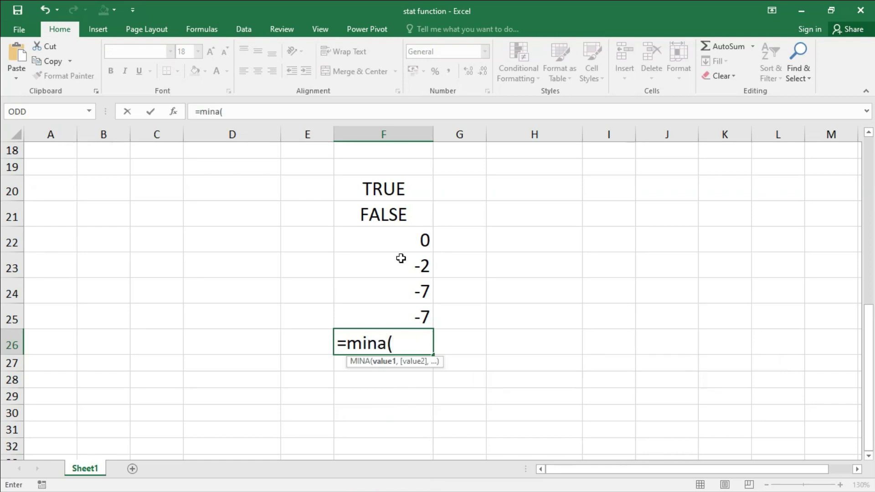
pyautogui.moveTo(398, 186); pyautogui.dragTo(403, 295)
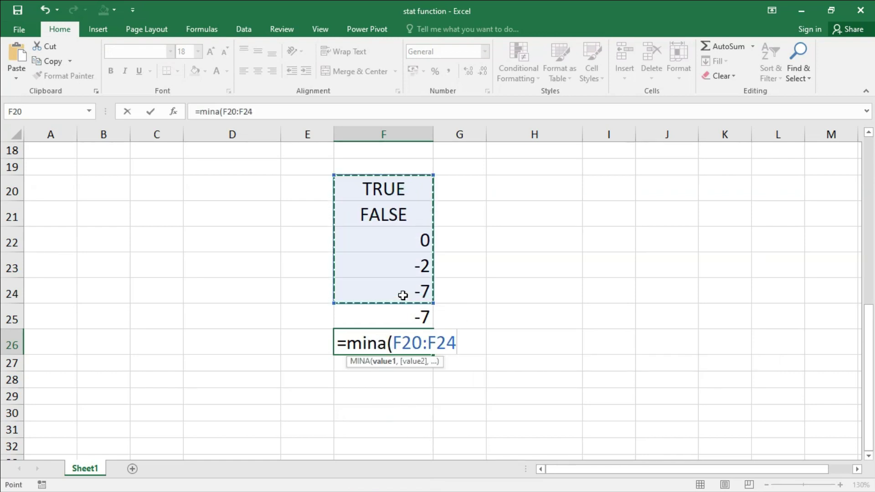
pyautogui.write(')')
pyautogui.hotkey('ctrl', 'Return')
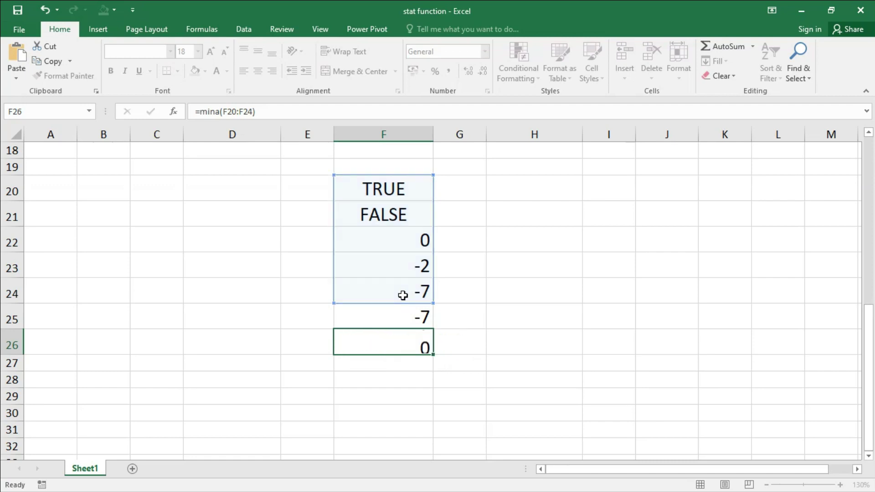
pyautogui.press('Return')
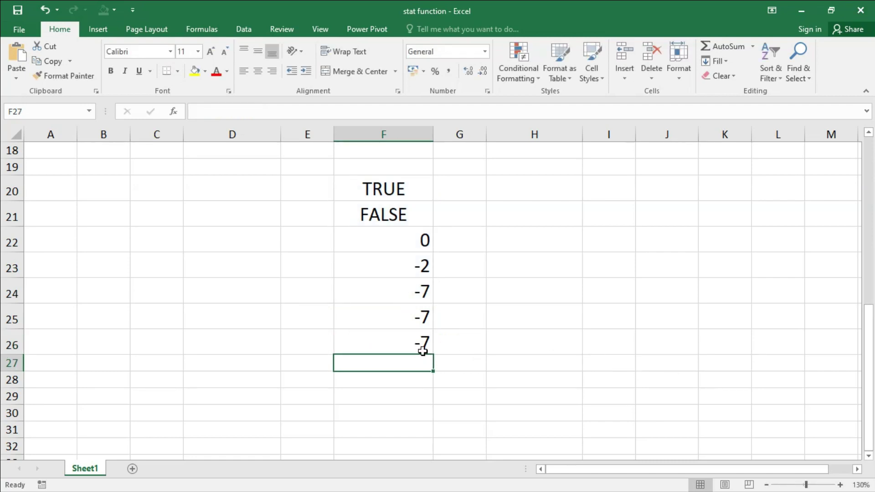
# Step: Replace the negative sample values in F23 and F24 with 5 and 10
pyautogui.click(412, 268)
pyautogui.write('5')
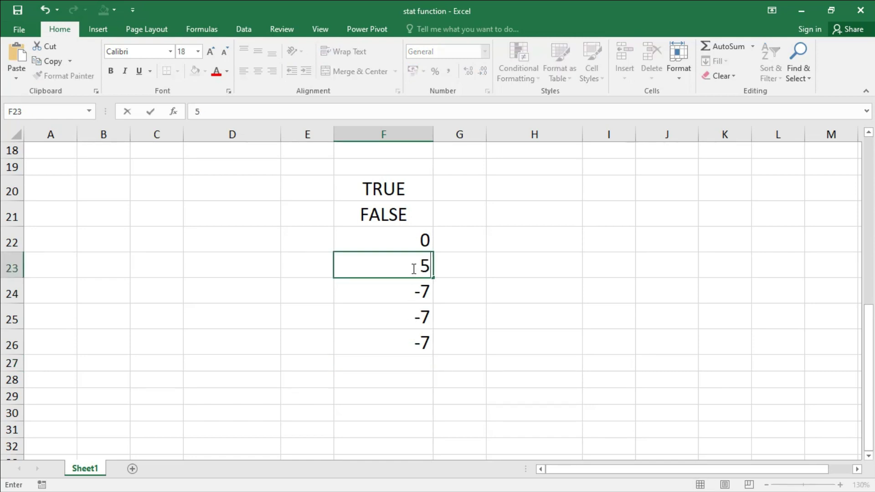
pyautogui.press('Return')
pyautogui.write('10')
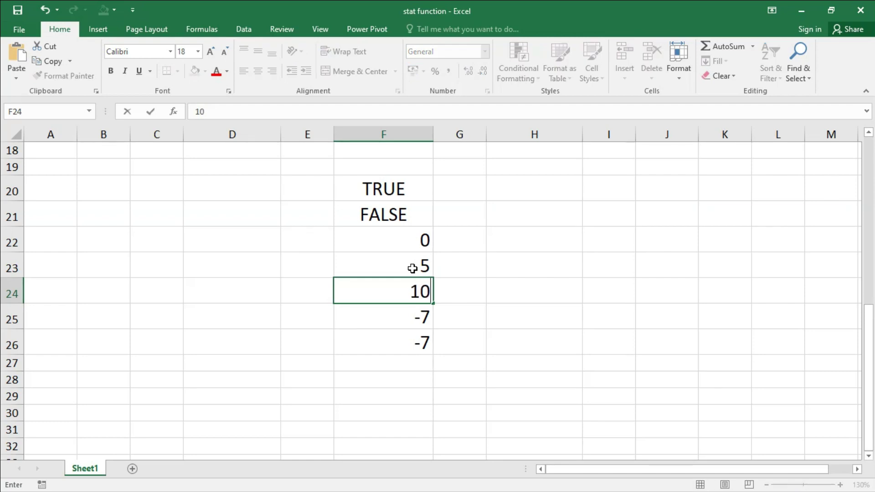
pyautogui.press('Return')
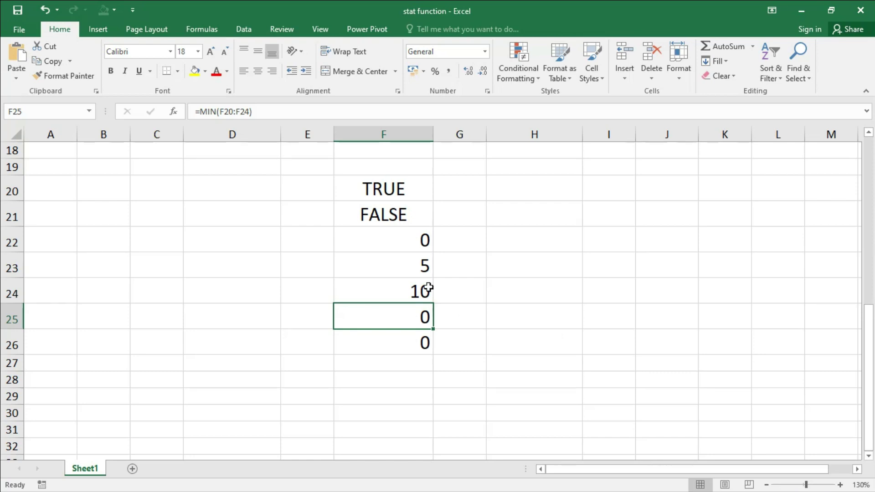
# Step: Change the zero in F22 of the sample range to 6
pyautogui.click(411, 238)
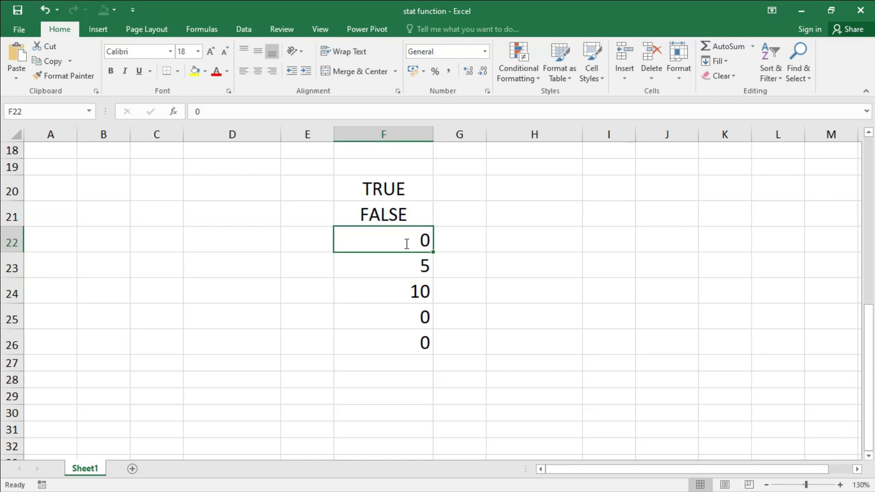
pyautogui.write('6')
pyautogui.press('Return')
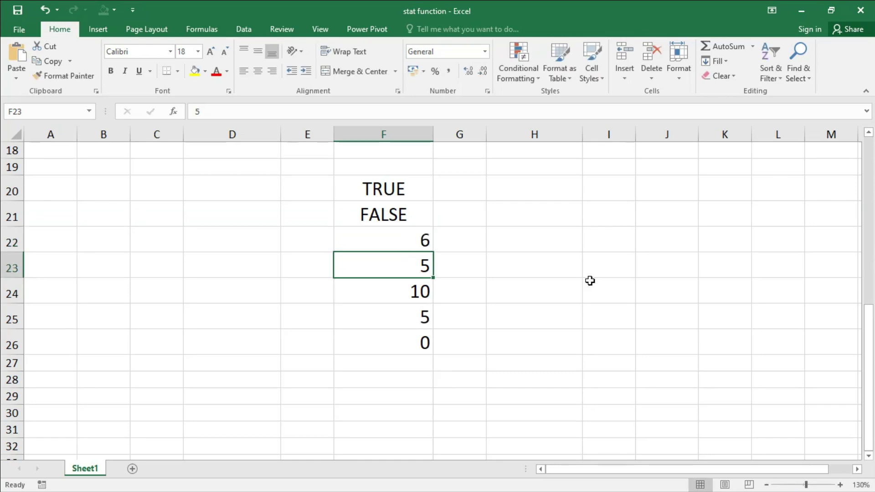
# Step: Examine the MIN and MINA formulas in F25 and F26 against the logical and numeric values they cover
pyautogui.click(410, 321)
pyautogui.doubleClick(411, 319)
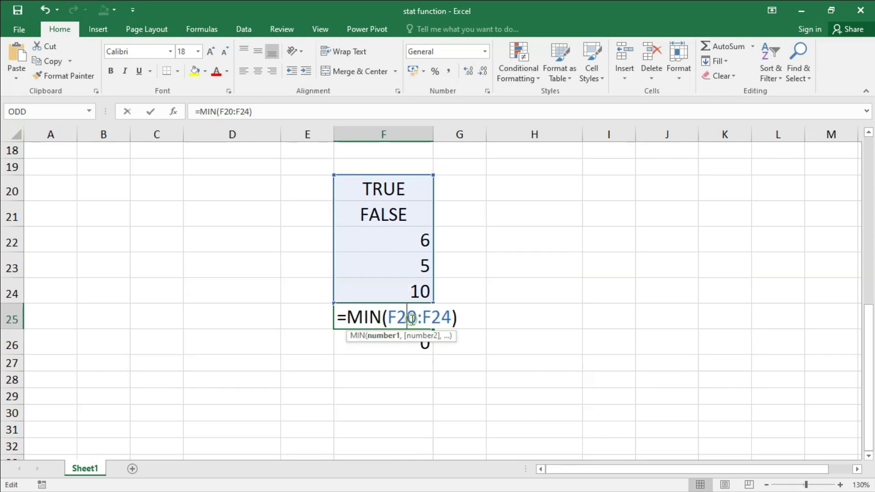
pyautogui.press('Return')
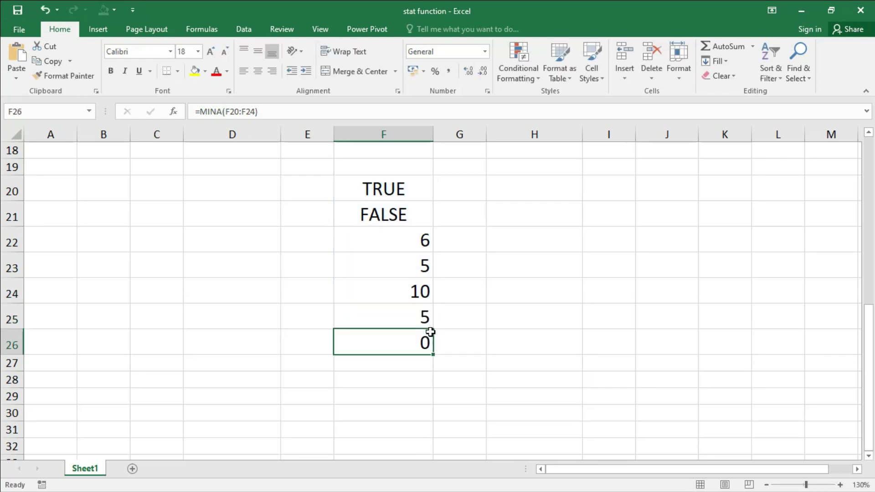
pyautogui.moveTo(414, 239); pyautogui.dragTo(410, 293)
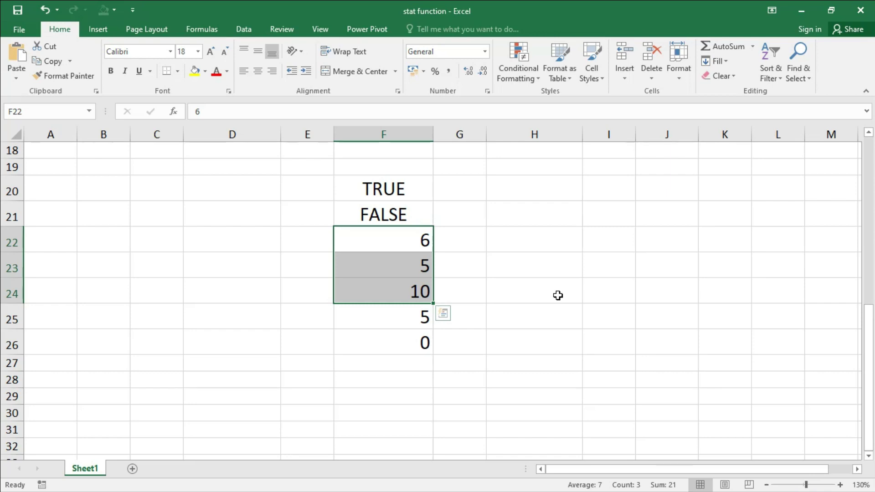
pyautogui.doubleClick(412, 341)
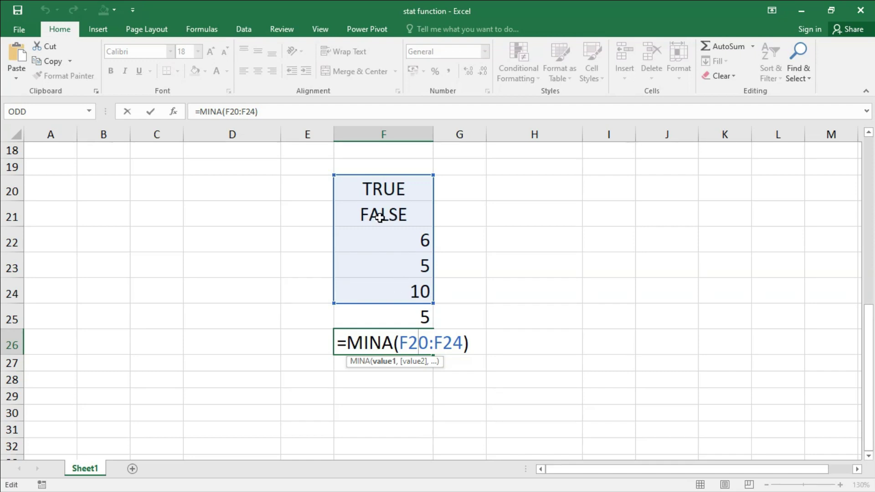
pyautogui.press('Return')
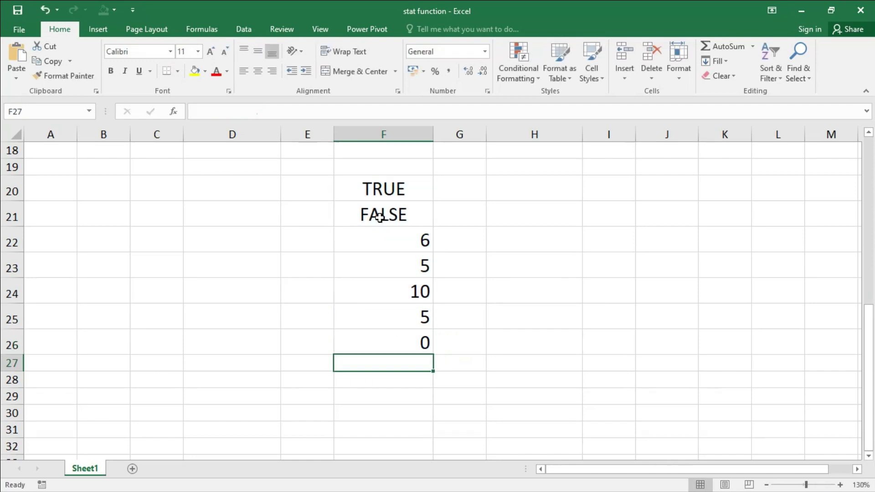
pyautogui.doubleClick(408, 342)
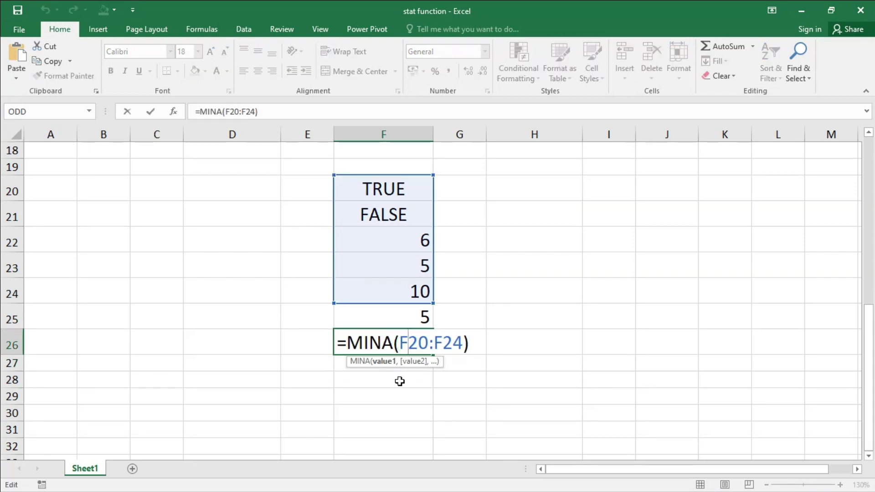
pyautogui.press('Return')
pyautogui.click(402, 290)
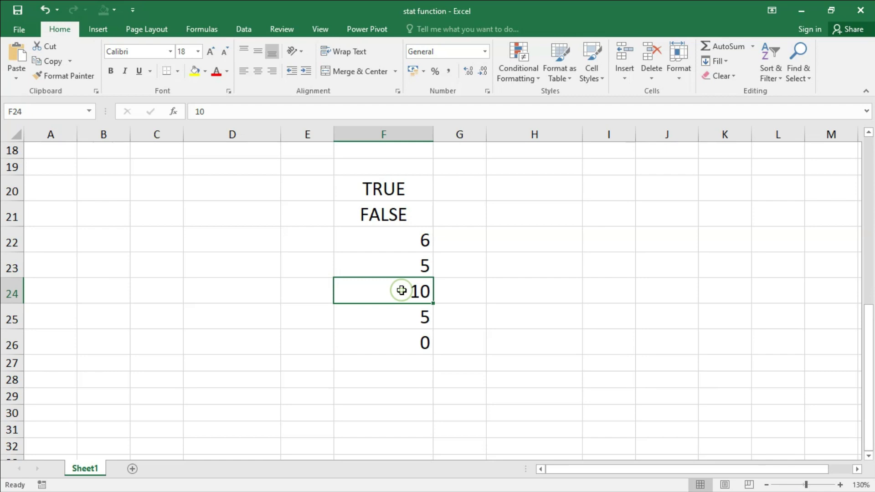
pyautogui.click(405, 322)
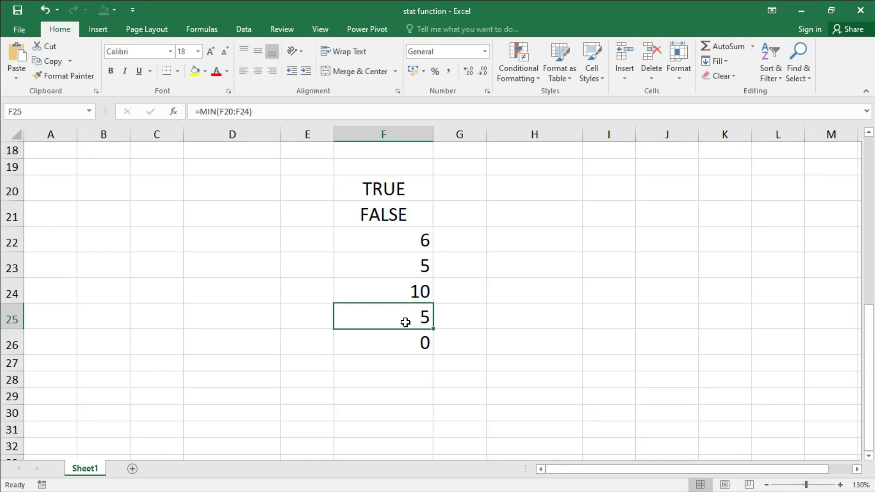
# Step: Colour the MIN and MINA entries in D8 and D9 of the function list red
pyautogui.scroll(3, 405, 322)
pyautogui.scroll(1, 405, 322)
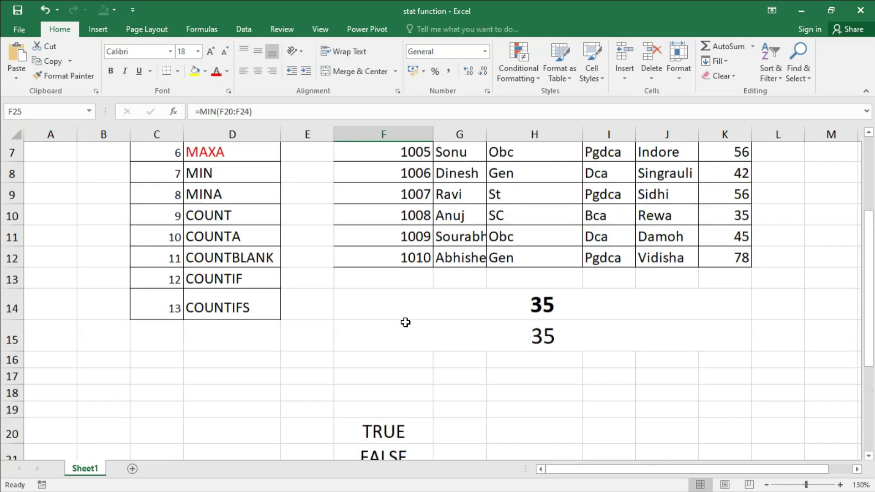
pyautogui.scroll(1, 405, 322)
pyautogui.click(239, 259)
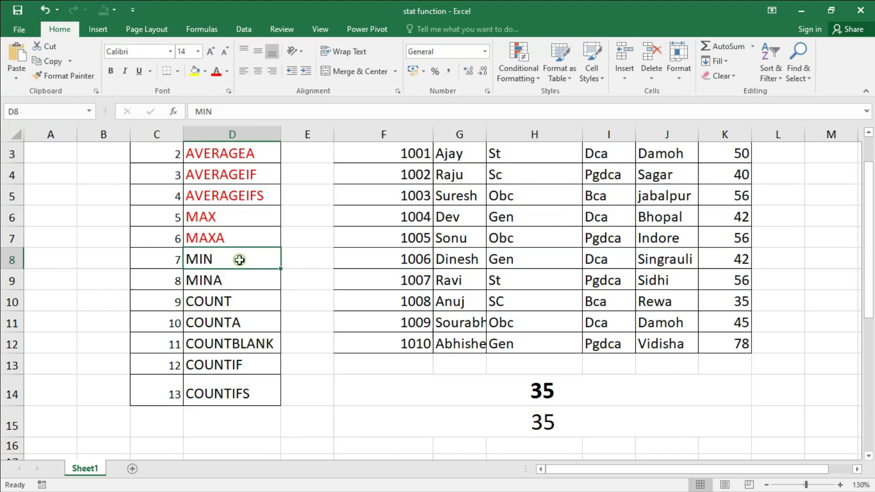
pyautogui.click(216, 71)
pyautogui.click(215, 278)
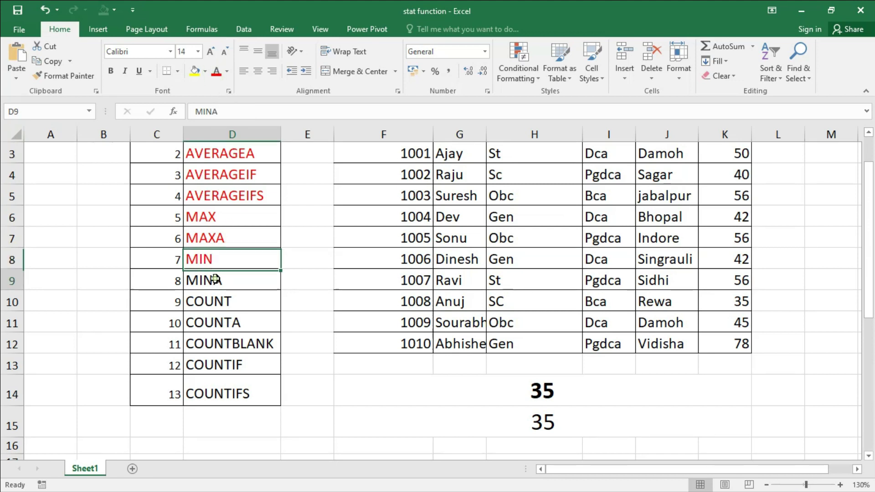
pyautogui.click(216, 72)
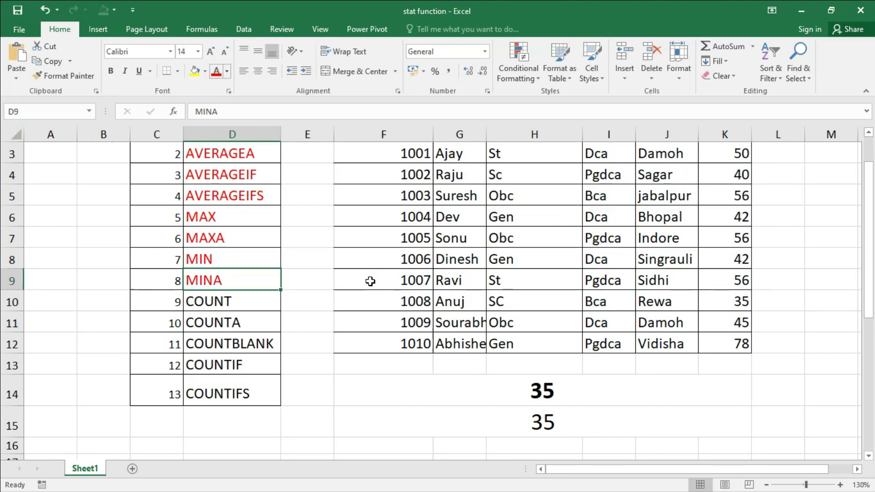
# Step: Clear the MIN and MINA formulas from F14 and F15 below the student table
pyautogui.moveTo(544, 391); pyautogui.dragTo(551, 424)
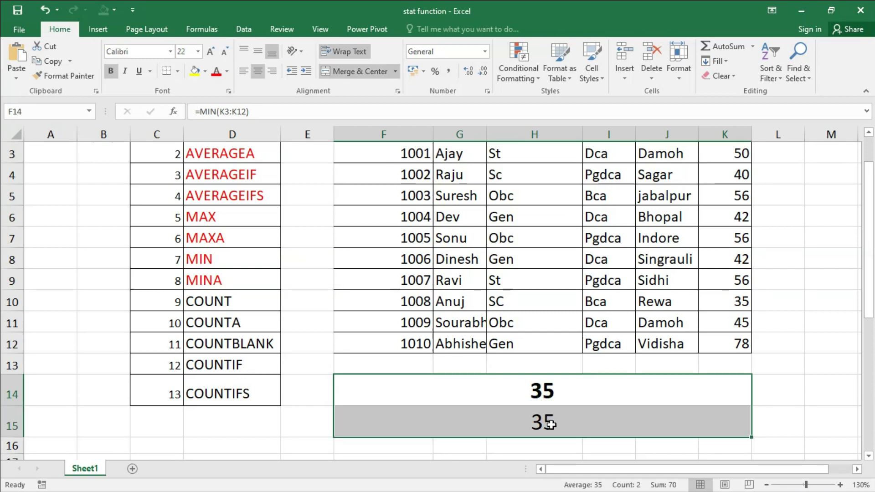
pyautogui.press('Delete')
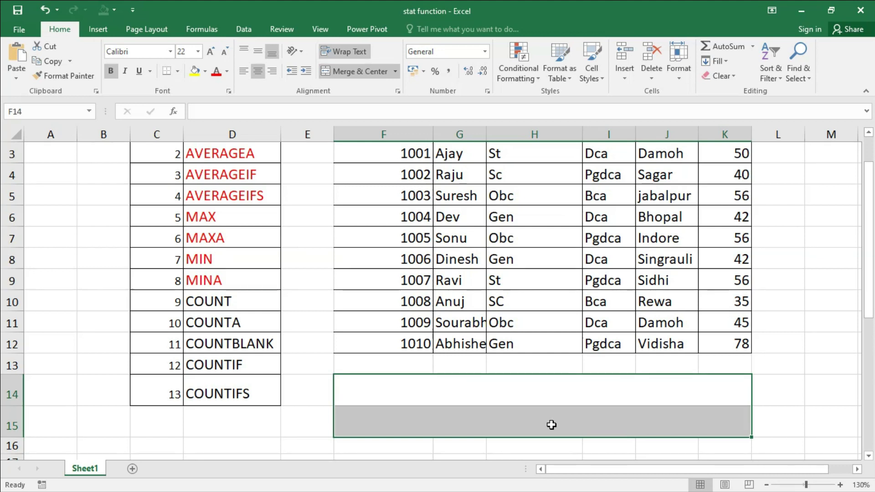
pyautogui.click(274, 305)
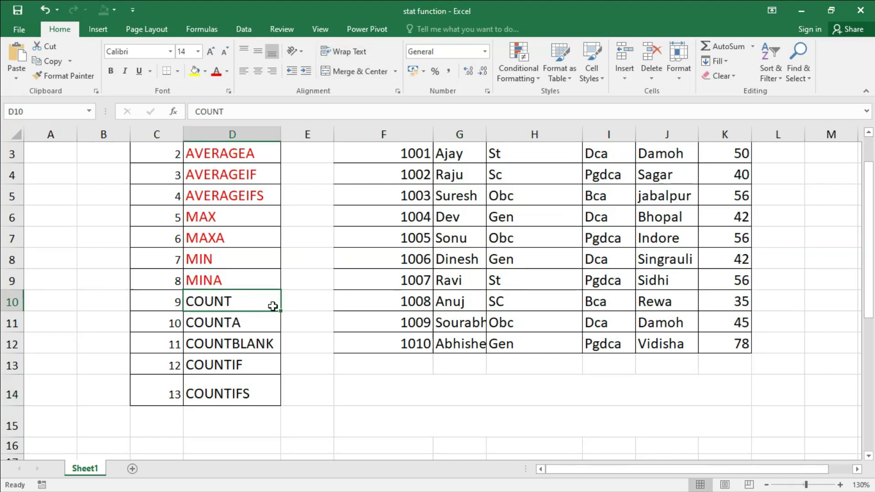
pyautogui.moveTo(248, 315); pyautogui.dragTo(250, 397)
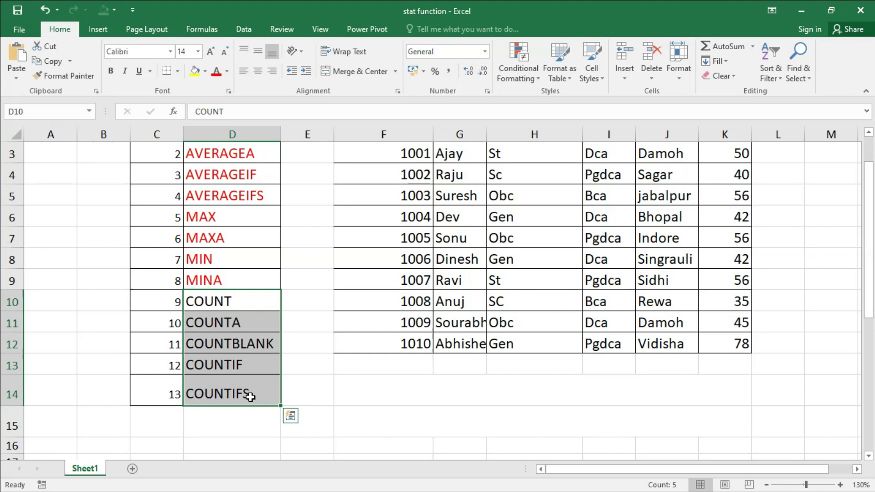
pyautogui.click(256, 301)
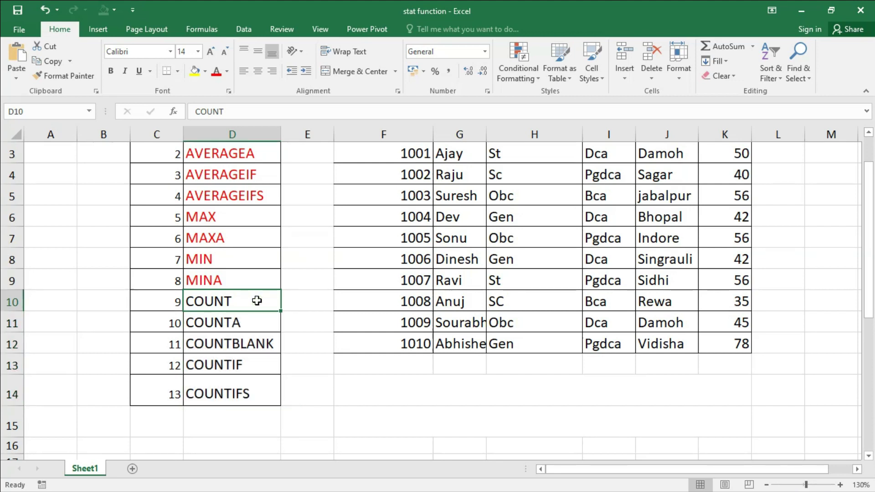
pyautogui.click(254, 327)
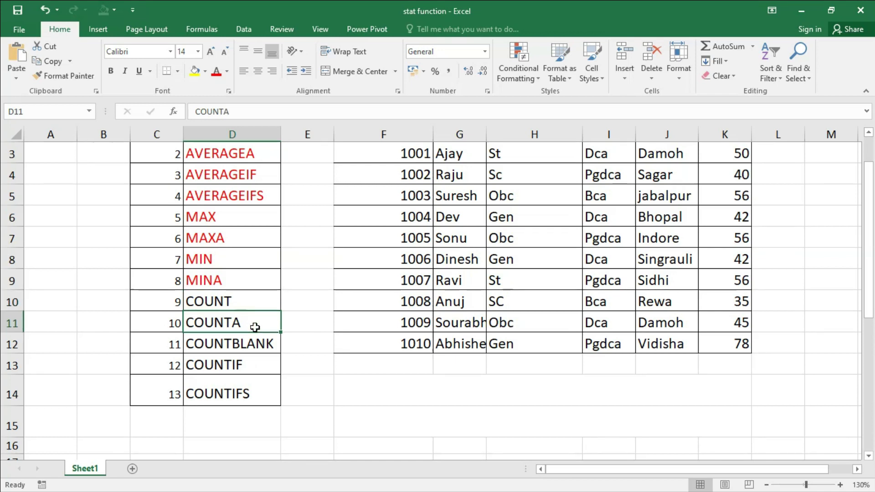
# Step: Examine the COUNT, COUNTA, COUNTBLANK, COUNTIF and COUNTIFS entries in the function list and the numeric Roll No and Marks columns
pyautogui.click(255, 349)
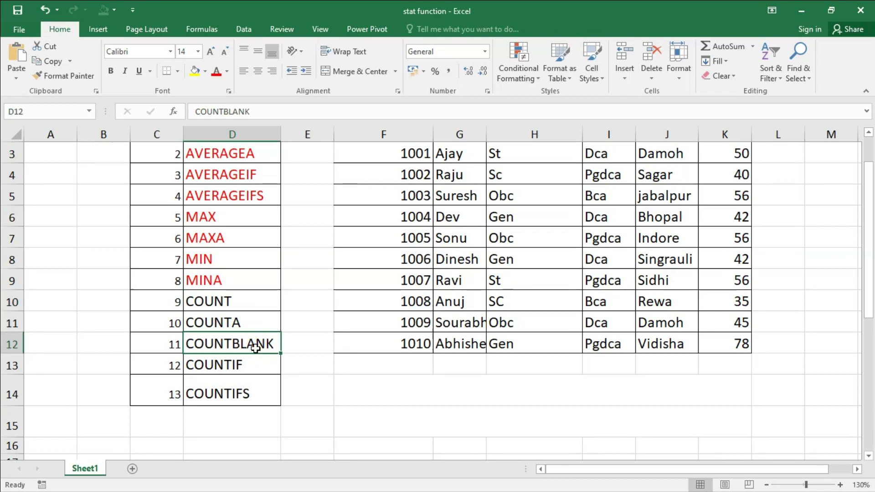
pyautogui.click(256, 371)
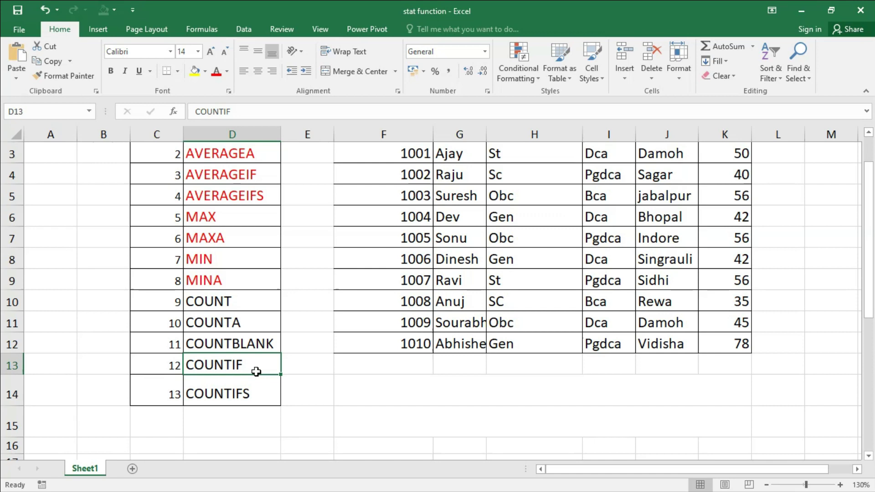
pyautogui.click(253, 391)
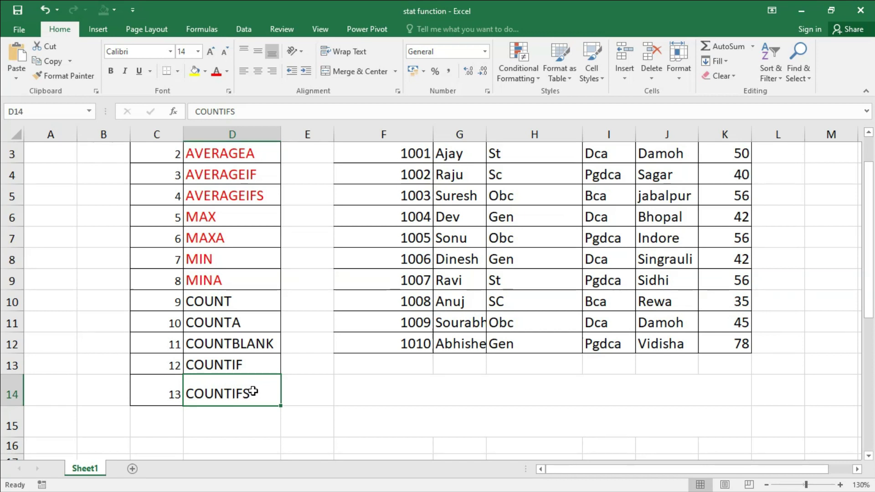
pyautogui.click(259, 303)
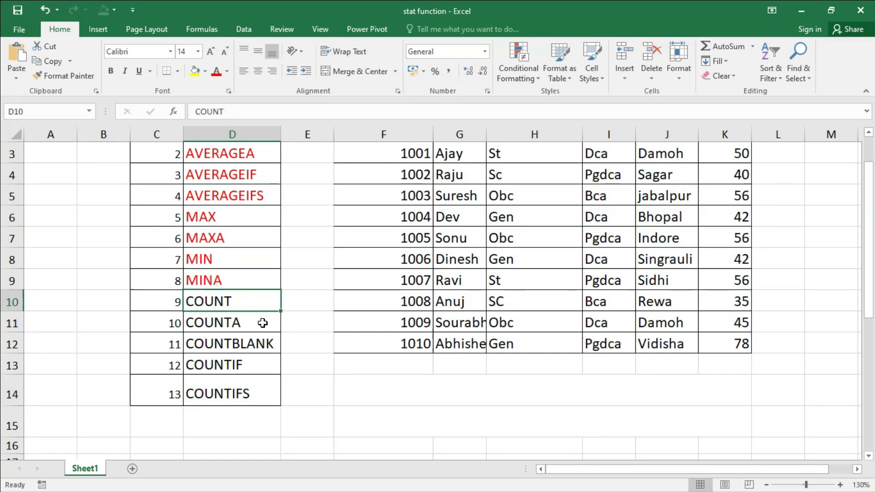
pyautogui.click(262, 323)
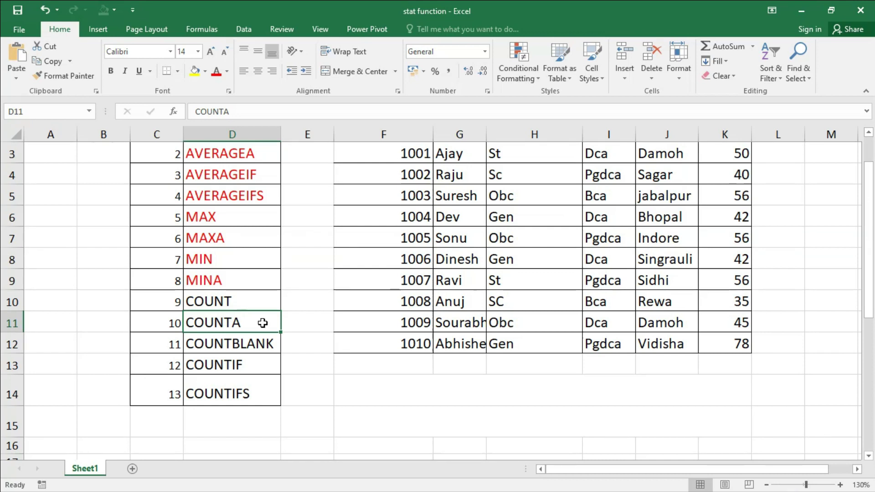
pyautogui.click(262, 322)
pyautogui.click(267, 341)
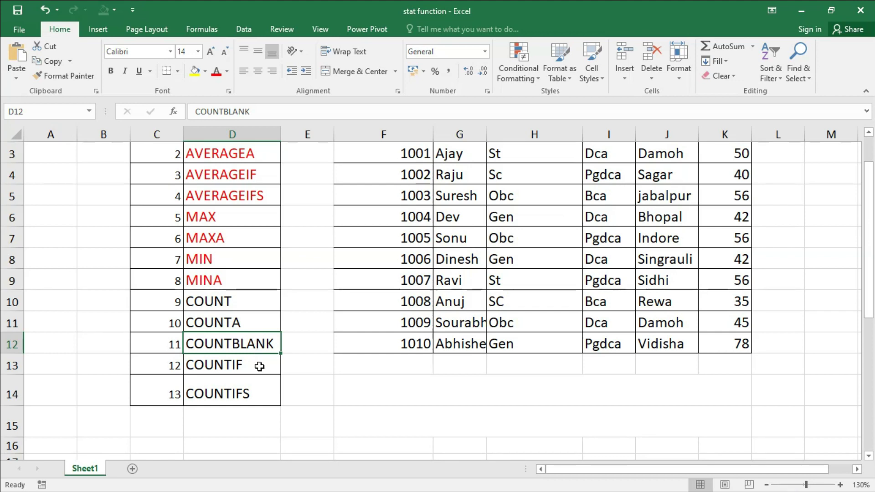
pyautogui.click(258, 365)
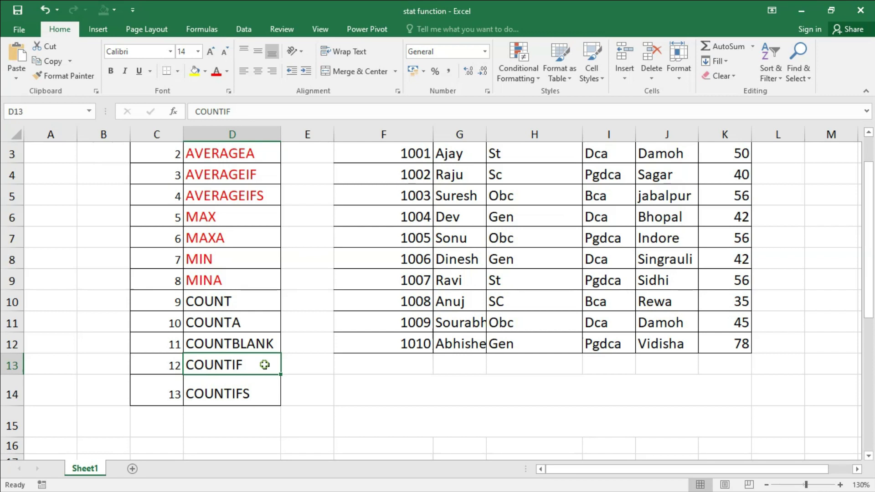
pyautogui.click(262, 393)
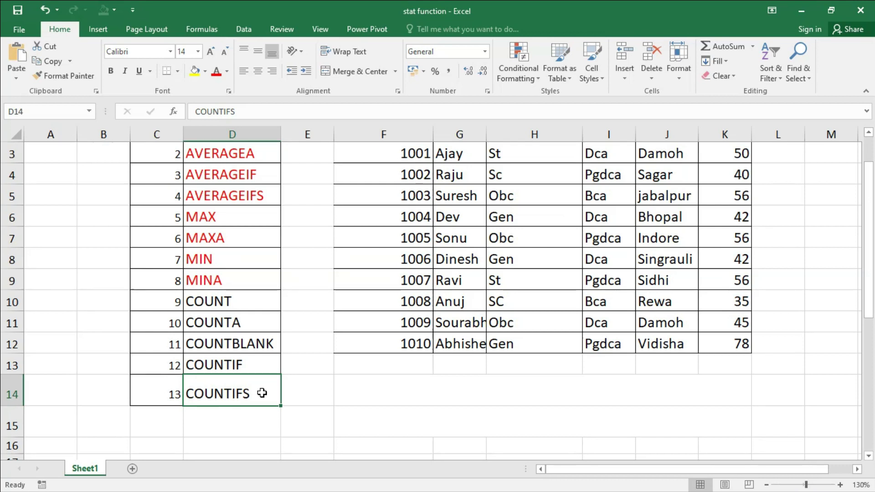
pyautogui.click(255, 299)
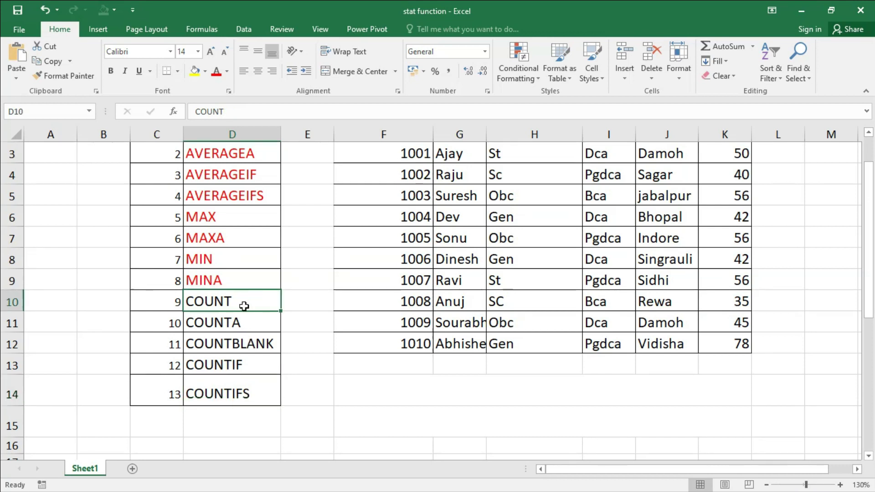
pyautogui.scroll(1, 729, 228)
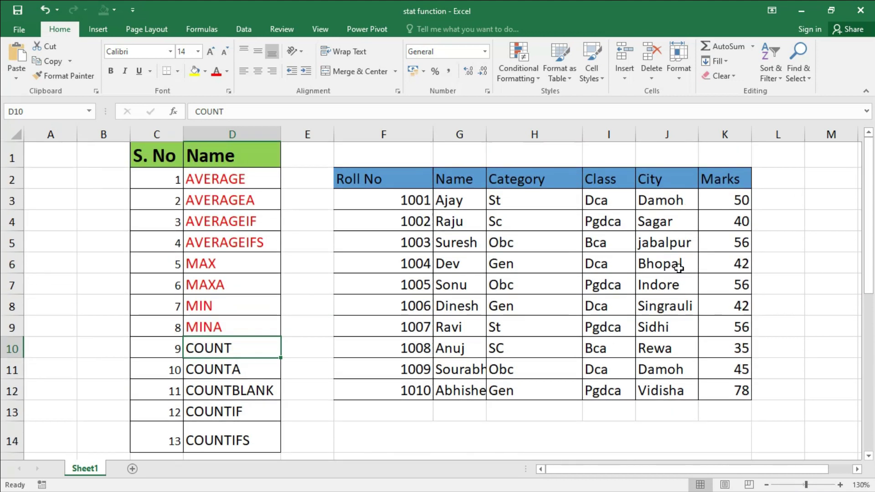
pyautogui.moveTo(389, 200); pyautogui.dragTo(387, 388)
pyautogui.moveTo(734, 199); pyautogui.dragTo(723, 390)
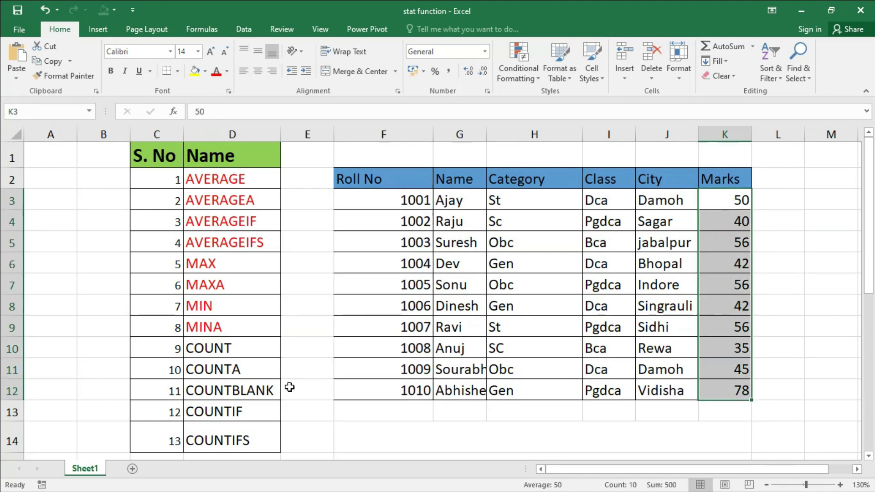
pyautogui.click(223, 350)
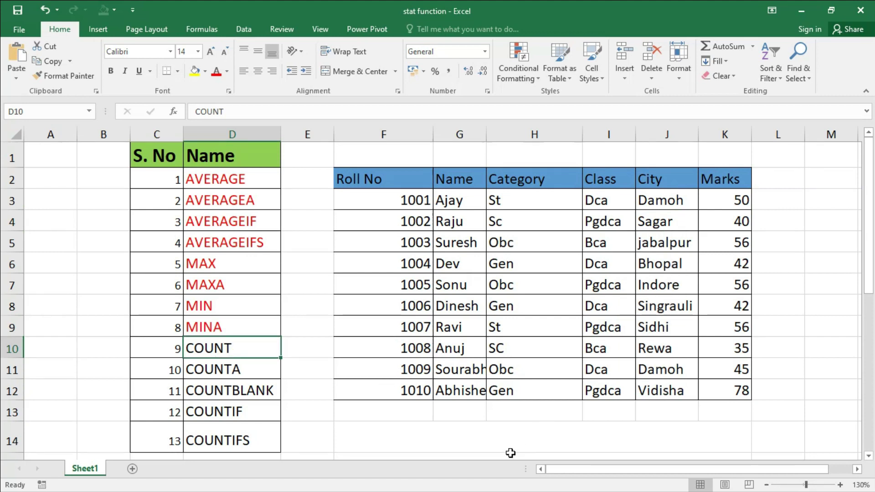
# Step: Enter a COUNT formula over the roll numbers F3:F12 in the merged cell F14 below the student table
pyautogui.click(496, 442)
pyautogui.write('=c')
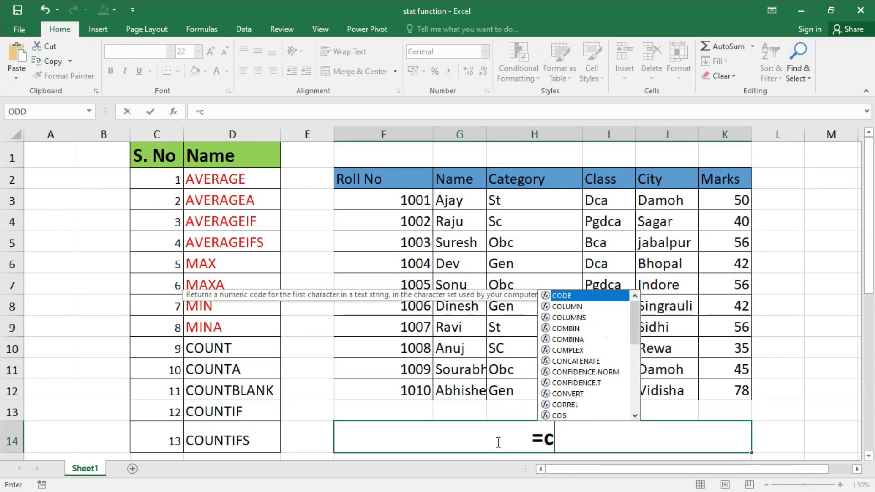
pyautogui.write('ount')
pyautogui.press('Tab')
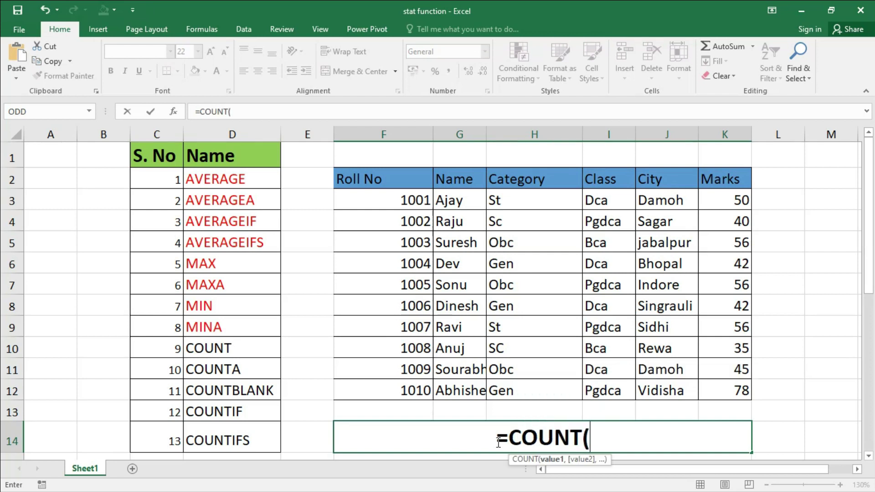
pyautogui.moveTo(370, 201); pyautogui.dragTo(378, 391)
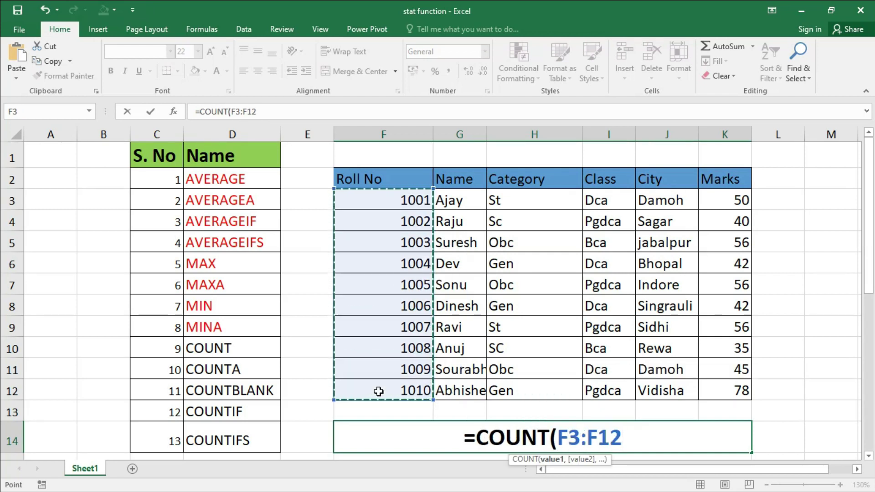
pyautogui.write(')')
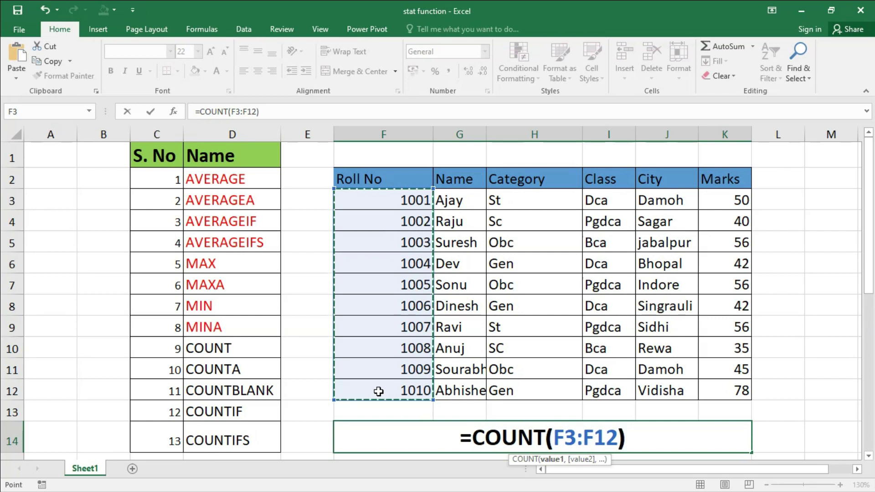
pyautogui.press('Return')
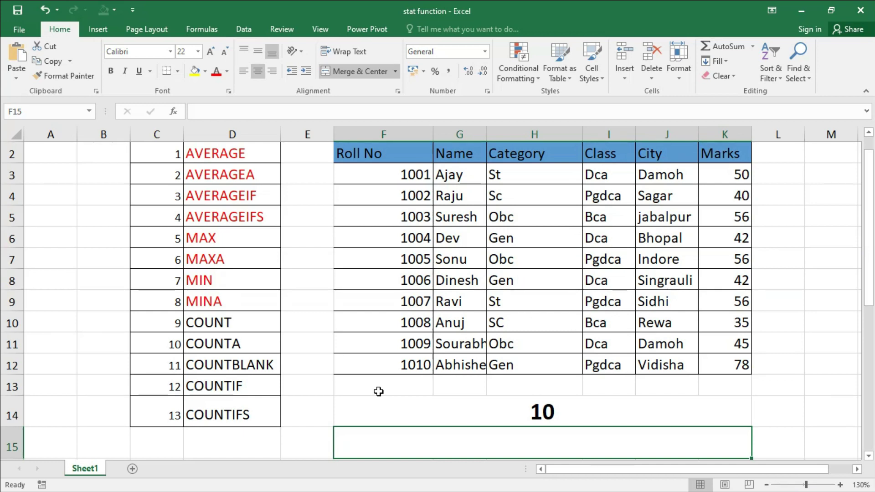
# Step: Clear the roll numbers in F7 and F8 to test how COUNT treats blank cells
pyautogui.click(256, 324)
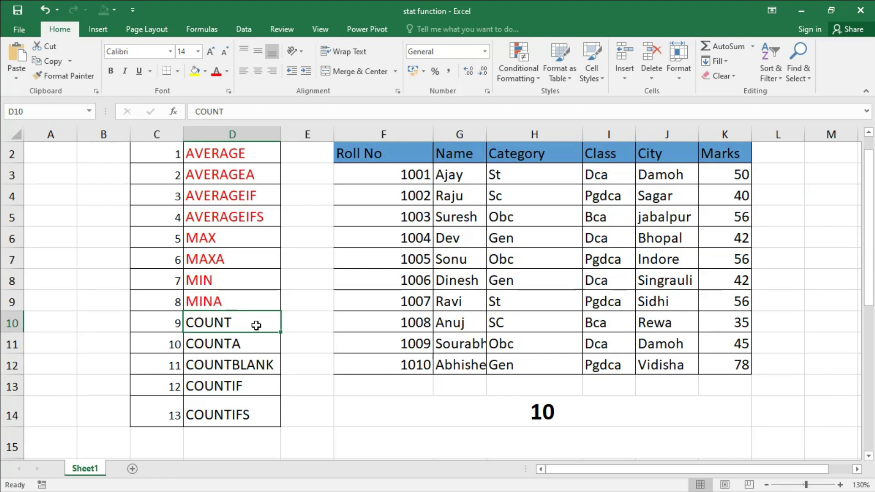
pyautogui.click(414, 236)
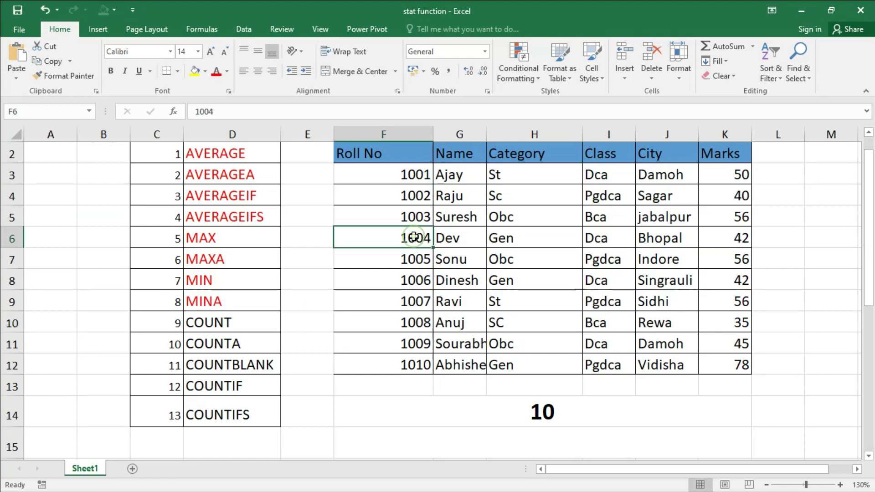
pyautogui.press('Down')
pyautogui.press('Delete')
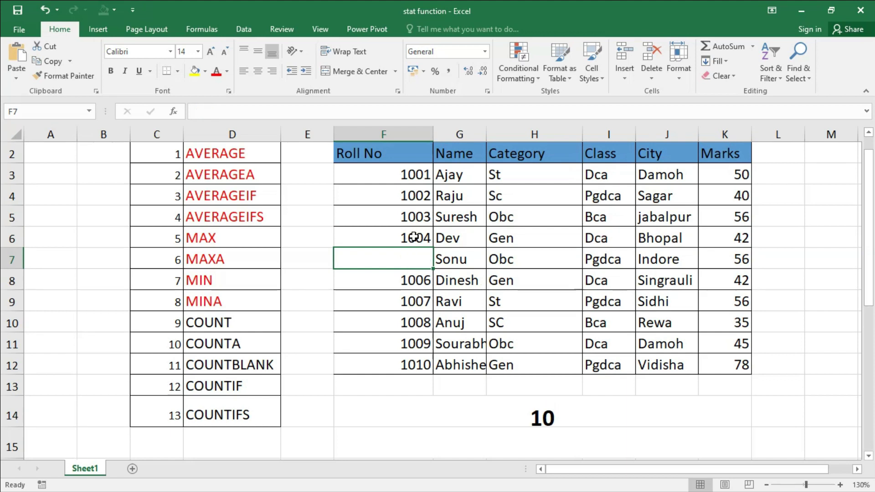
pyautogui.press('Down')
pyautogui.press('Delete')
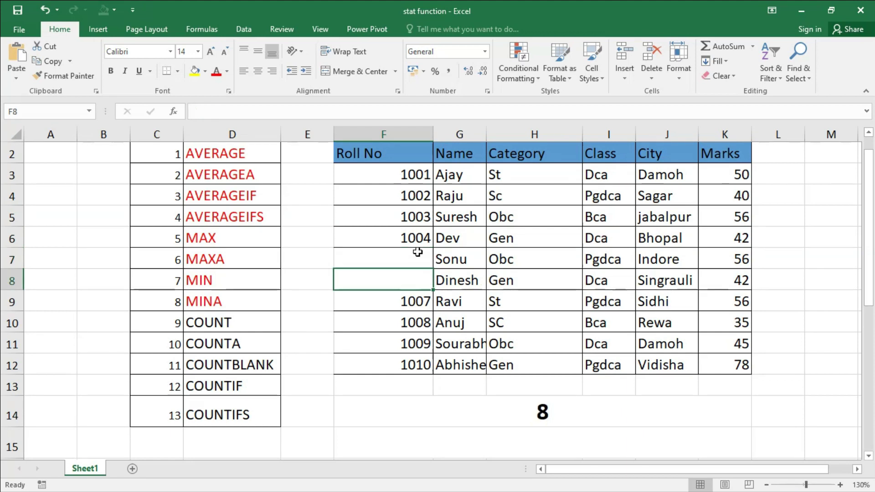
# Step: Enter the text damoh in F7 and add in F8 of the Roll No column
pyautogui.click(416, 255)
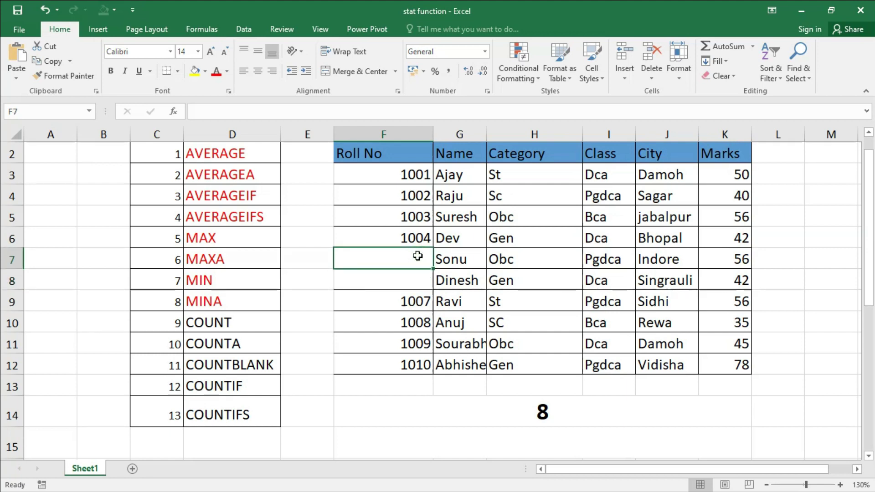
pyautogui.write('damoh')
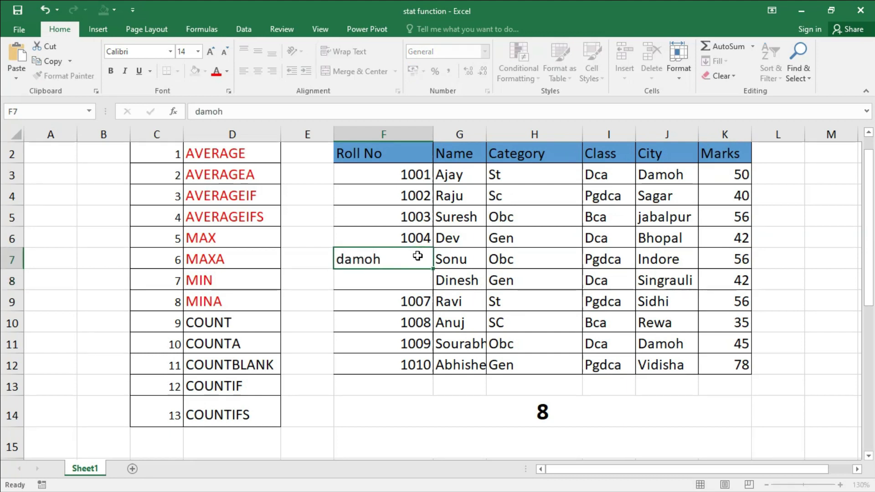
pyautogui.press('Return')
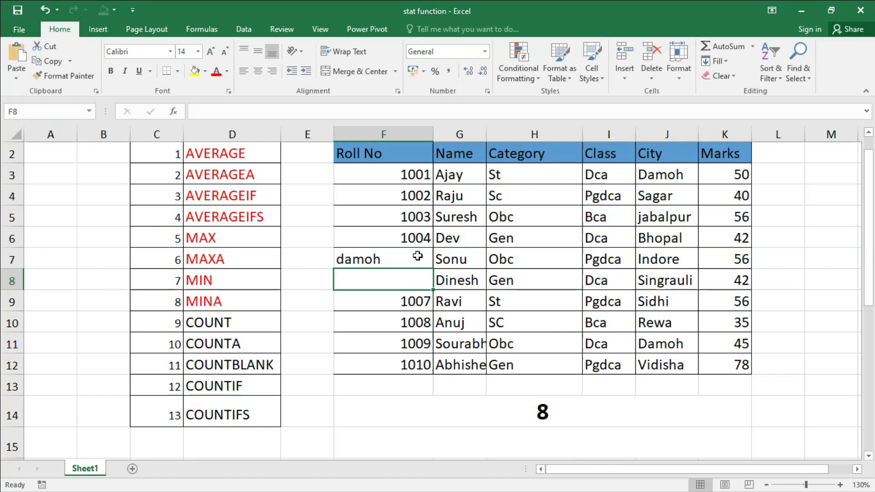
pyautogui.write('add')
pyautogui.press('Return')
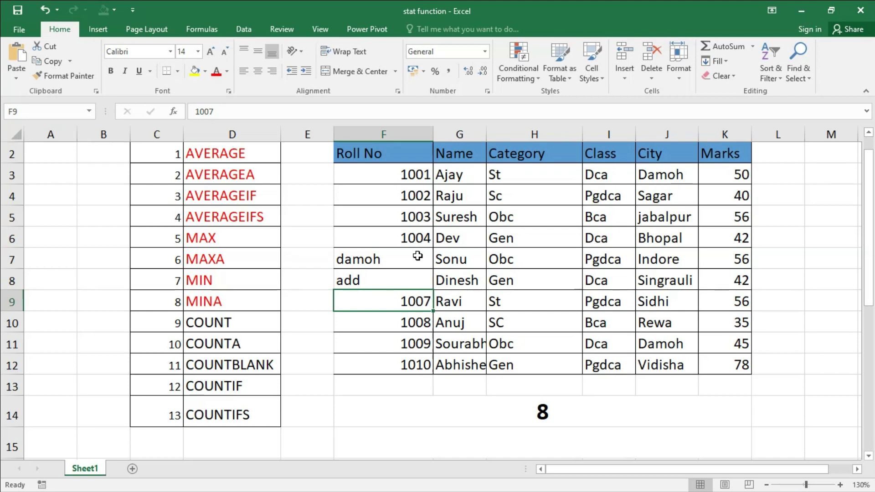
# Step: Replace the text in F8 with the logical value TRUE and the text in F7 with FALSE
pyautogui.press('Up')
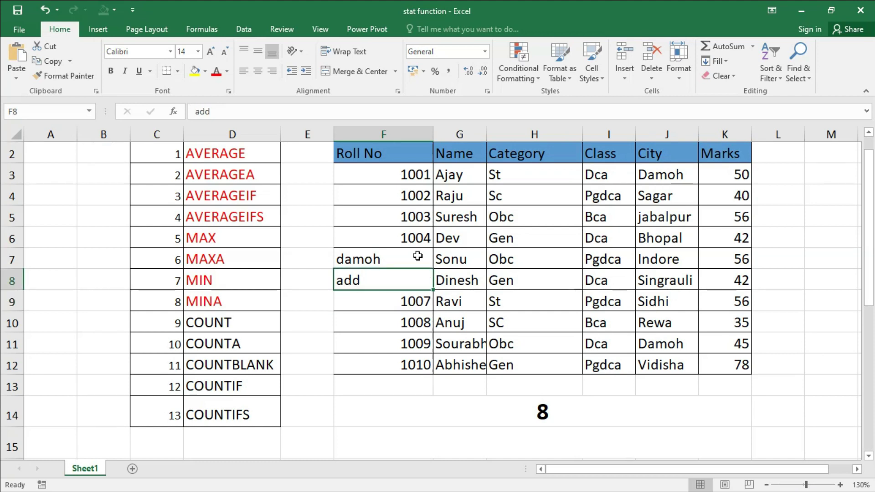
pyautogui.write('True')
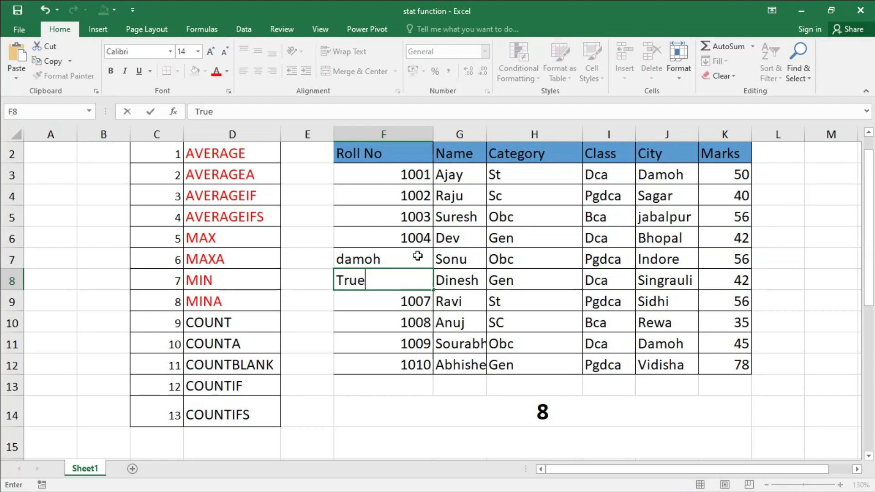
pyautogui.press('Return')
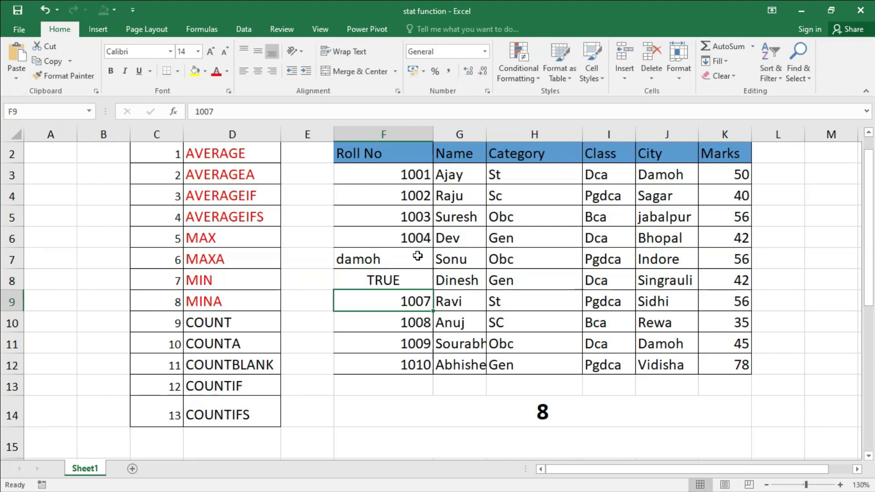
pyautogui.press('Up')
pyautogui.press('Up')
pyautogui.write('Fa')
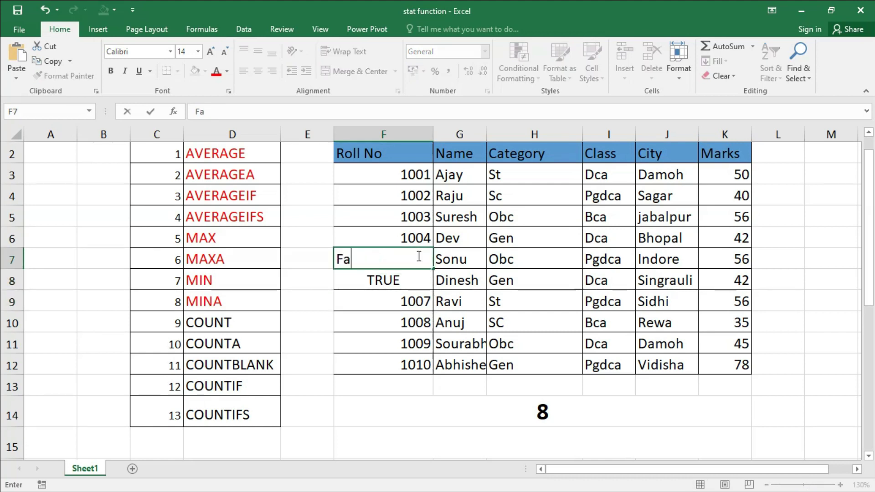
pyautogui.write('lse')
pyautogui.press('Return')
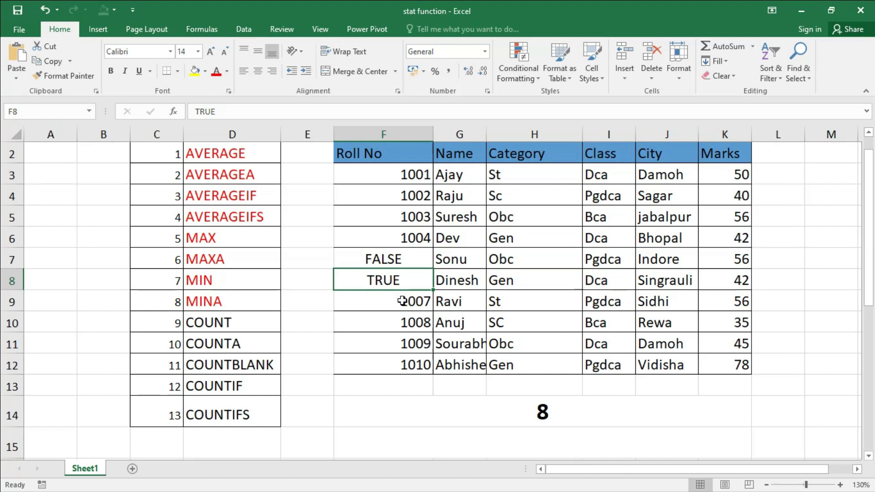
# Step: Undo the logical values, text entries and deletions in F7 and F8 to restore the original roll numbers
pyautogui.hotkey('ctrl', 'z')
pyautogui.hotkey('ctrl', 'z')
pyautogui.hotkey('ctrl', 'z')
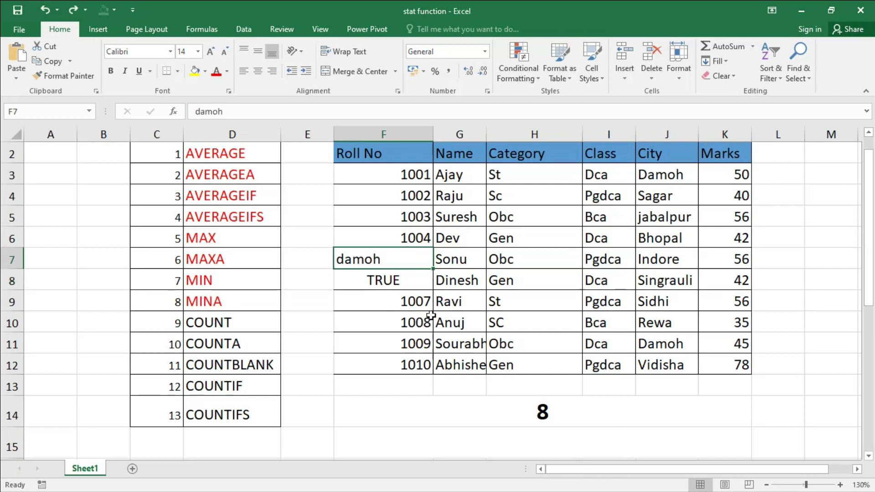
pyautogui.hotkey('ctrl', 'z')
pyautogui.hotkey('ctrl', 'z')
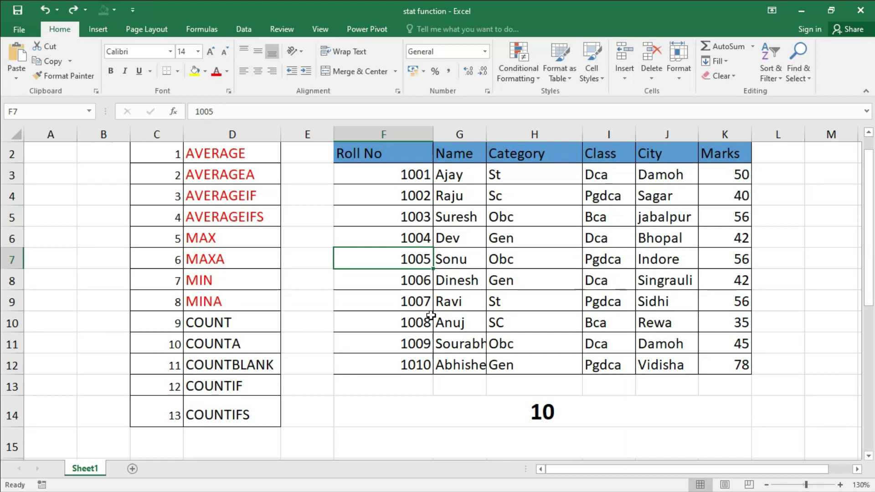
# Step: Change the COUNT formula in F14 to =COUNT(G3:G12) so it evaluates the Name column, and recheck the formula
pyautogui.click(262, 323)
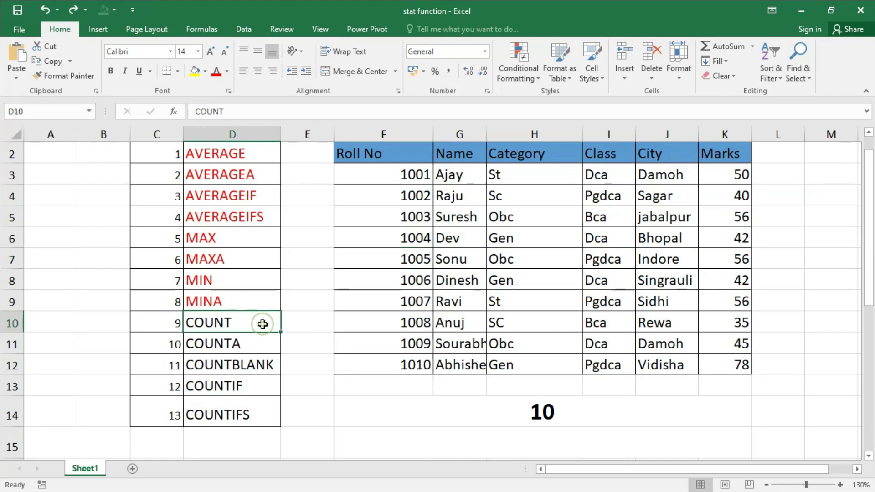
pyautogui.doubleClick(471, 406)
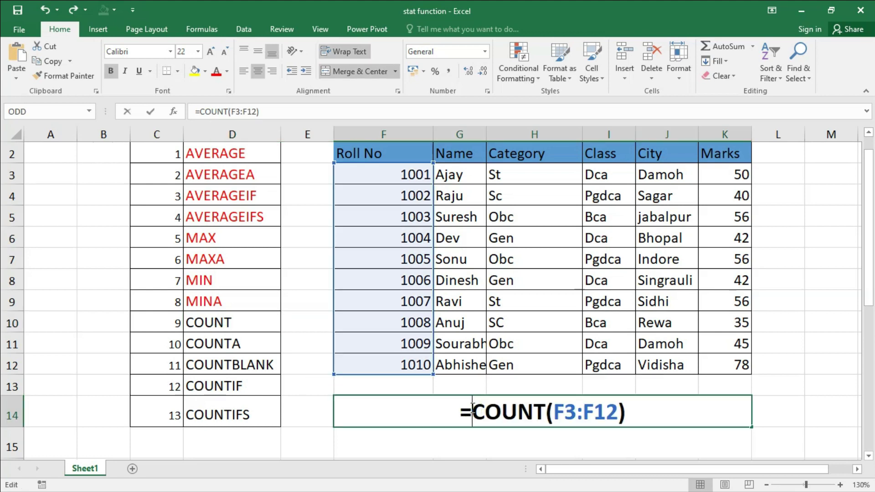
pyautogui.click(642, 420)
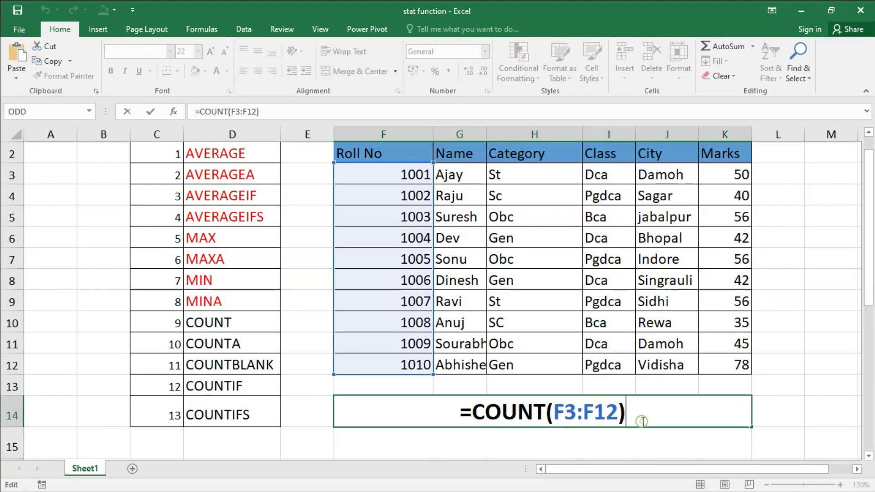
pyautogui.press('BackSpace')
pyautogui.press('BackSpace')
pyautogui.press('BackSpace')
pyautogui.press('BackSpace')
pyautogui.press('BackSpace')
pyautogui.press('BackSpace')
pyautogui.press('BackSpace')
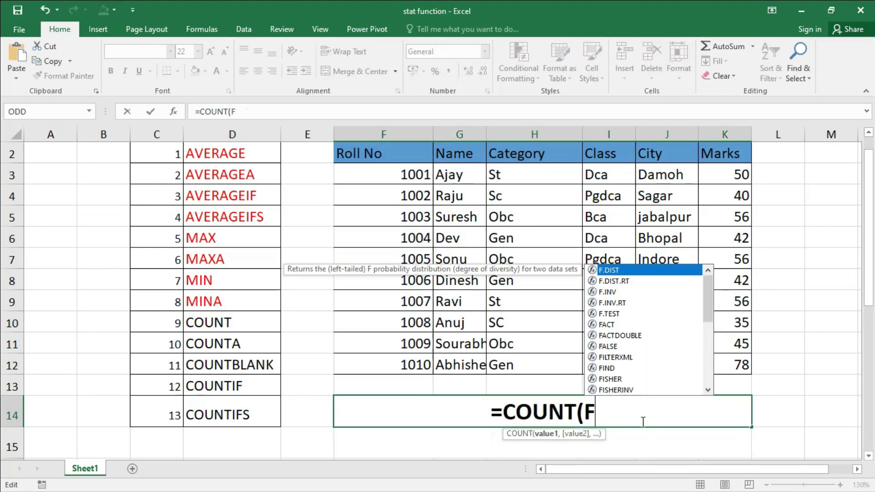
pyautogui.moveTo(466, 176); pyautogui.dragTo(472, 366)
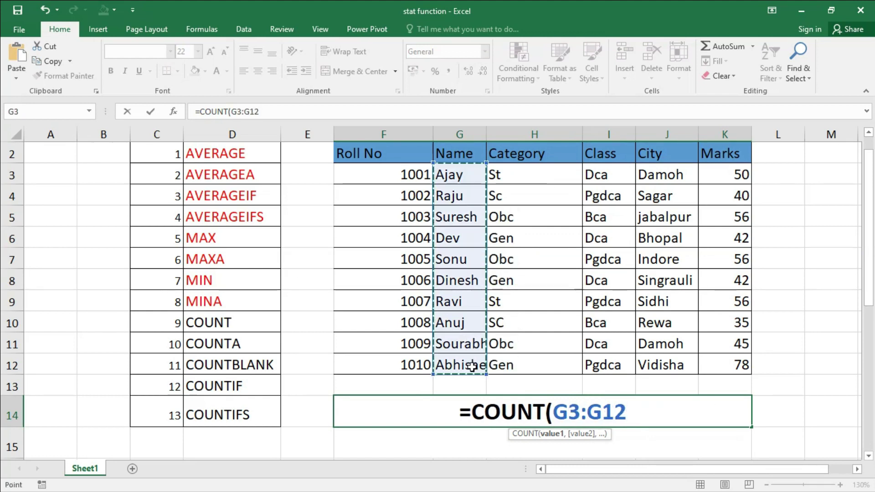
pyautogui.write(')')
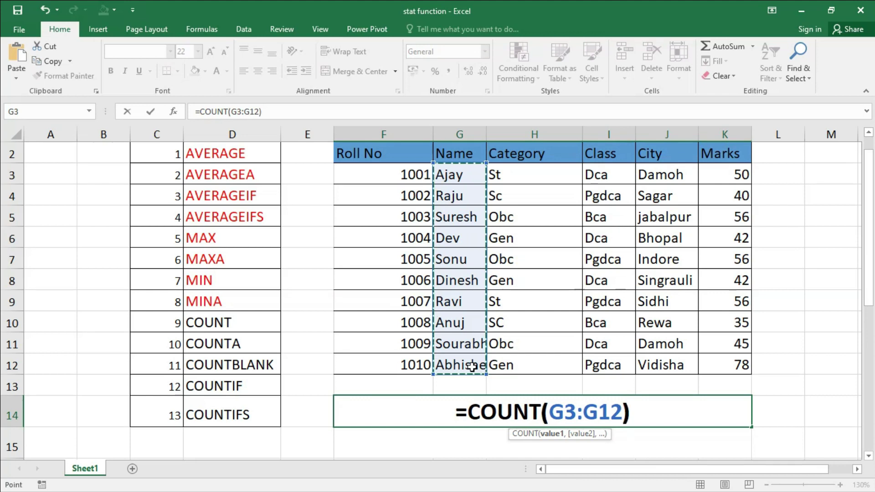
pyautogui.press('Return')
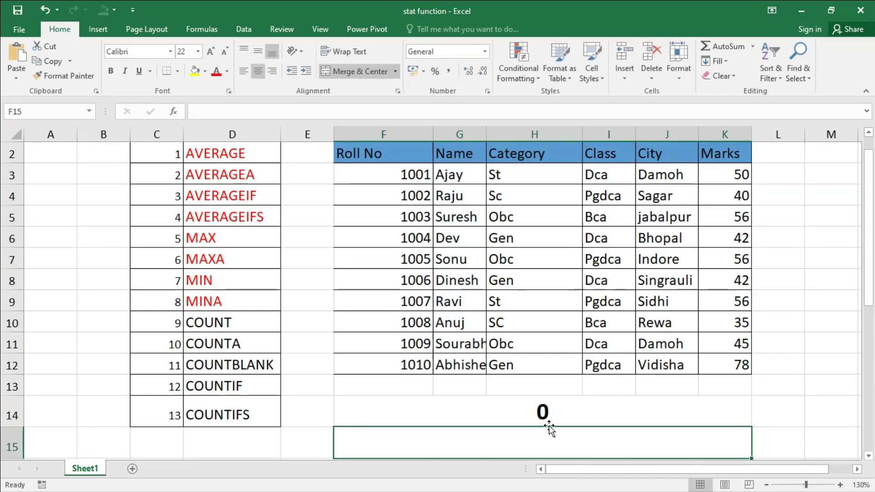
pyautogui.doubleClick(565, 411)
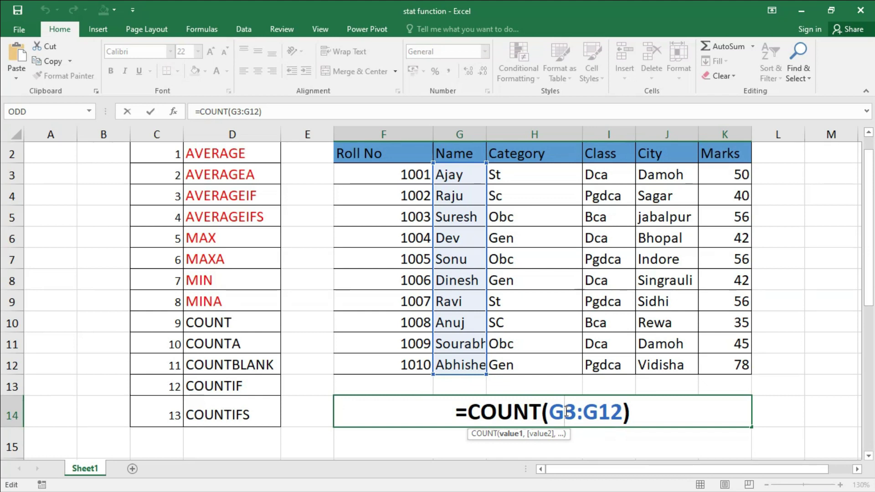
pyautogui.press('Return')
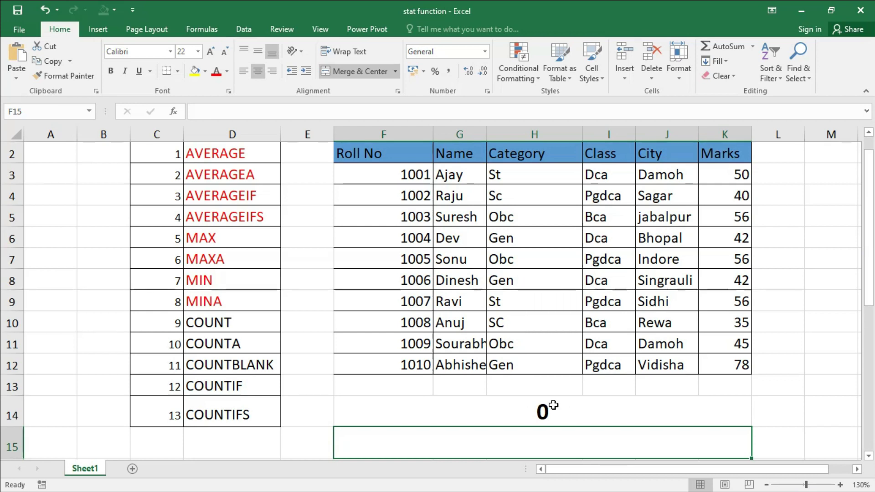
# Step: Clear the COUNT formula from F14 and colour the COUNT entry in D10 red
pyautogui.click(576, 411)
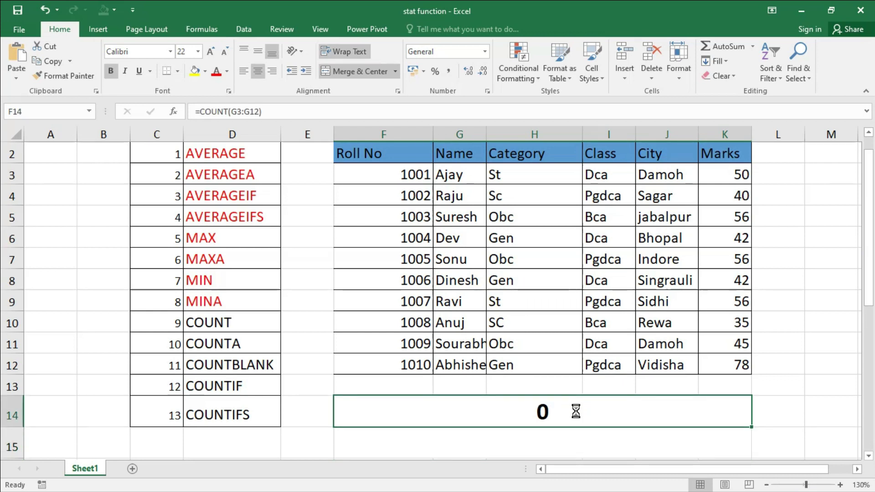
pyautogui.press('Delete')
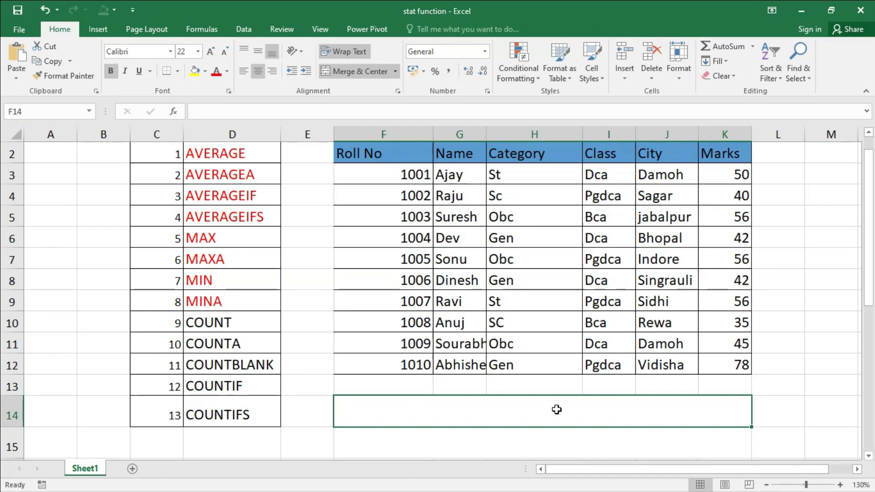
pyautogui.click(234, 323)
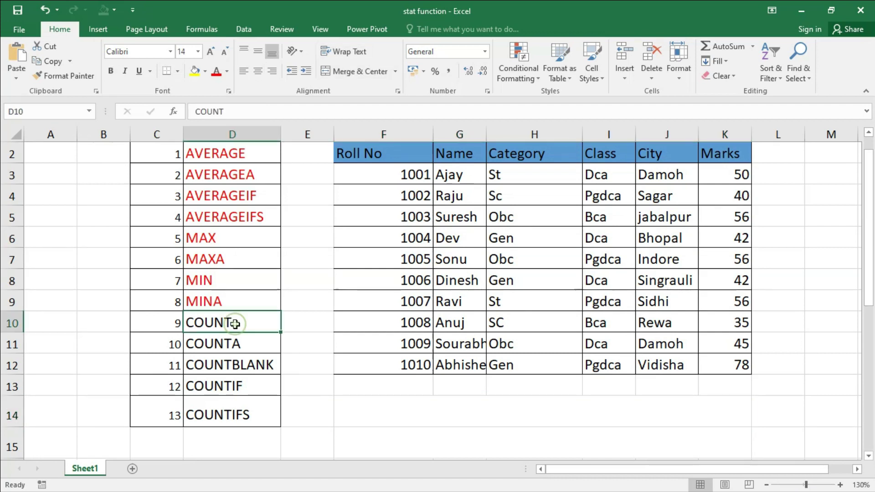
pyautogui.click(214, 72)
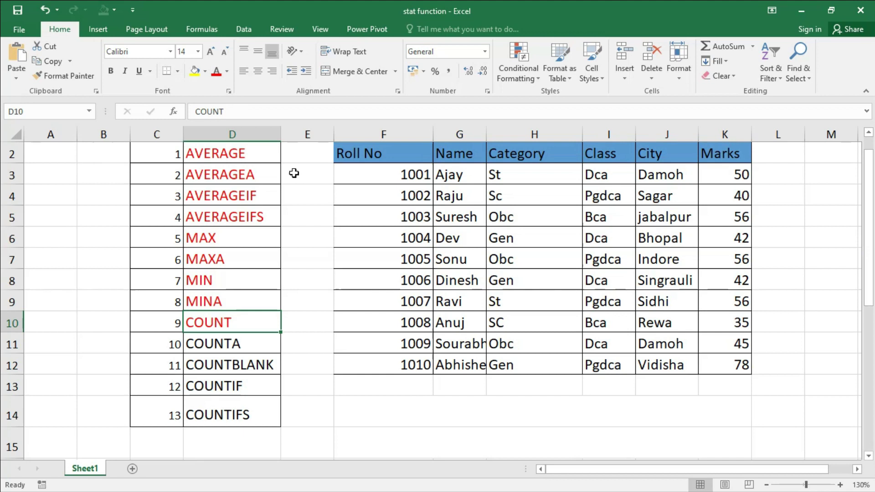
# Step: Enter the formula =COUNTA(F3:F12) in F14 to count the non-empty Roll No cells
pyautogui.click(482, 411)
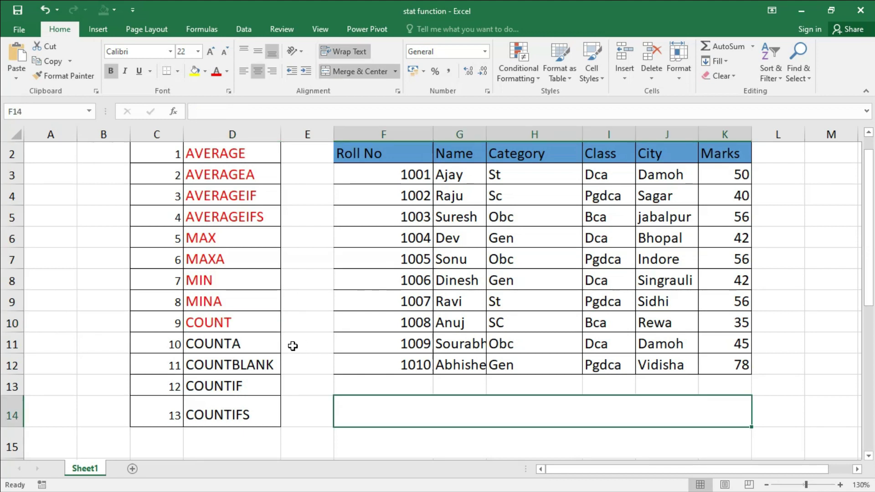
pyautogui.click(255, 345)
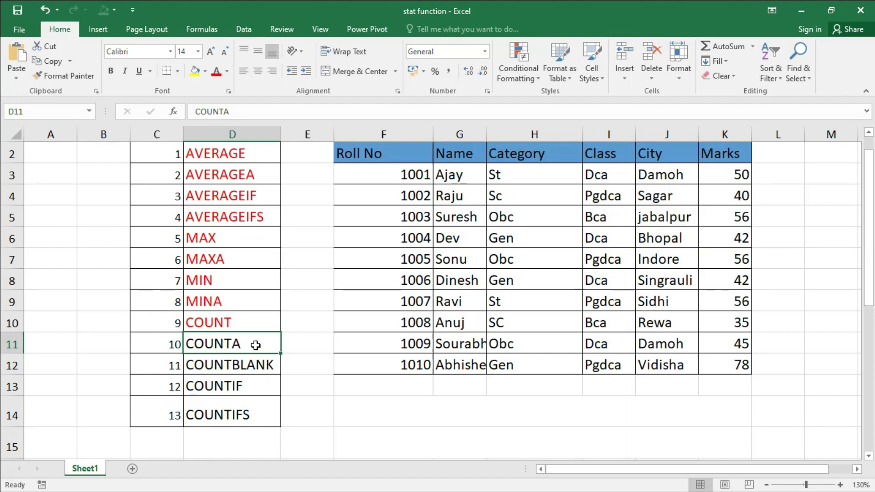
pyautogui.click(491, 416)
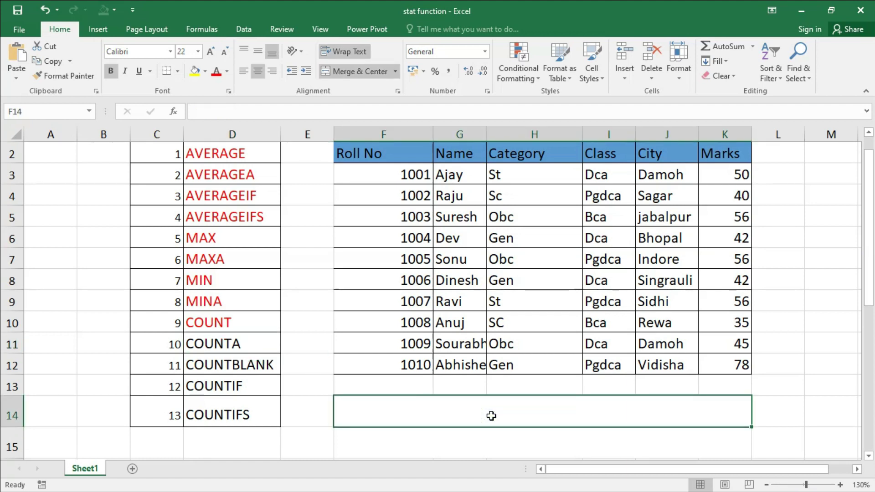
pyautogui.write('=counta')
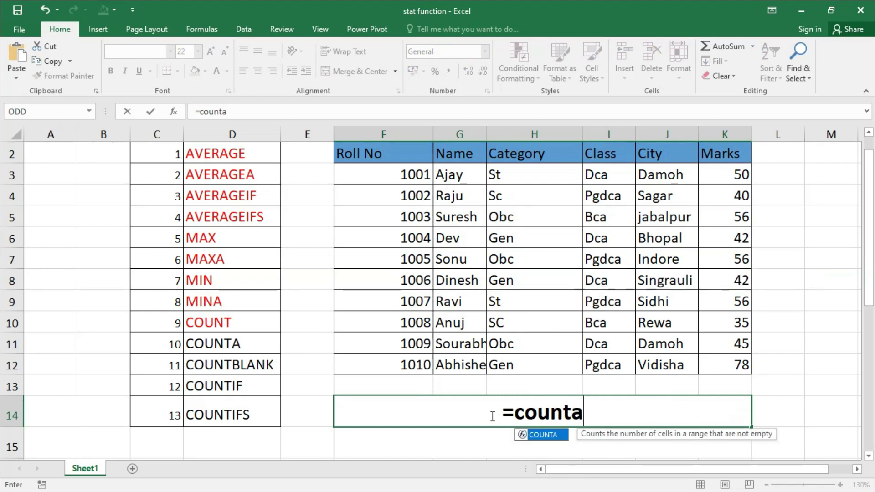
pyautogui.press('Tab')
pyautogui.moveTo(379, 172); pyautogui.dragTo(383, 369)
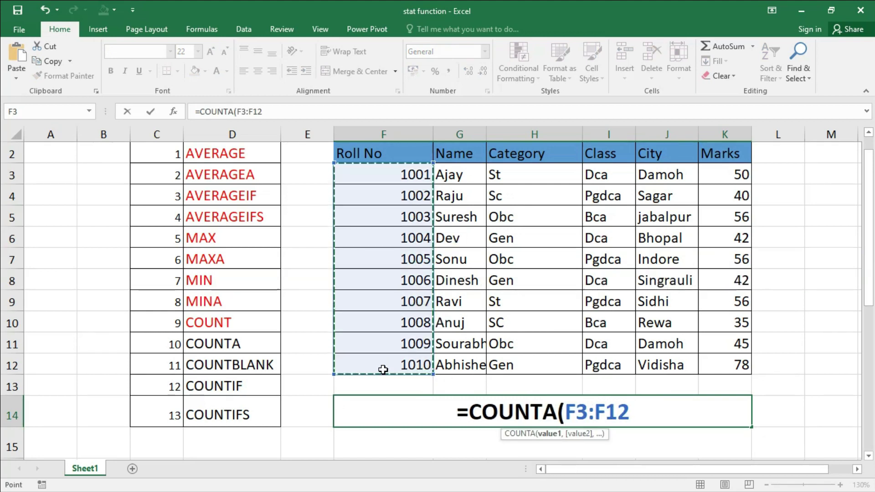
pyautogui.write(')')
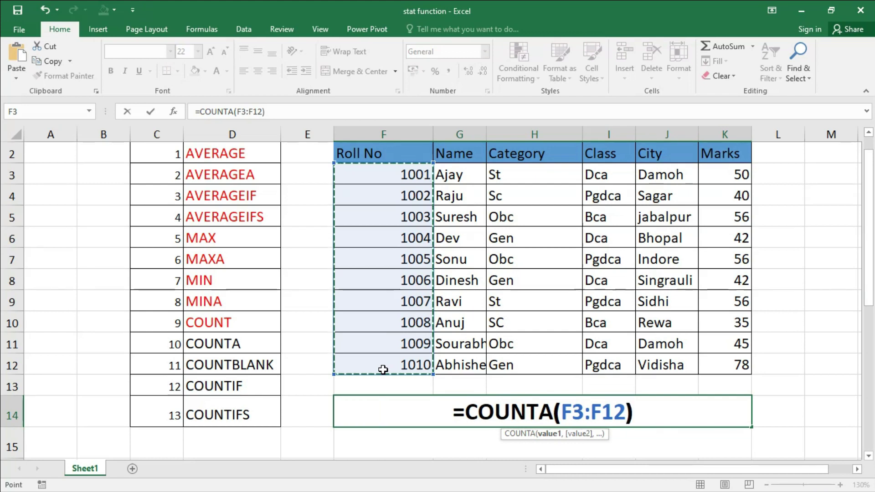
pyautogui.press('Return')
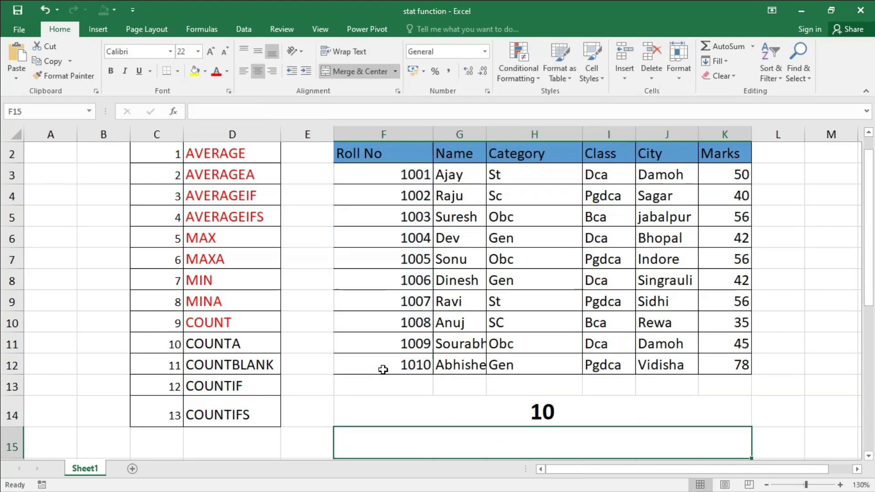
# Step: Clear the roll numbers in F7 and F6 to test how COUNTA treats blank cells
pyautogui.click(389, 263)
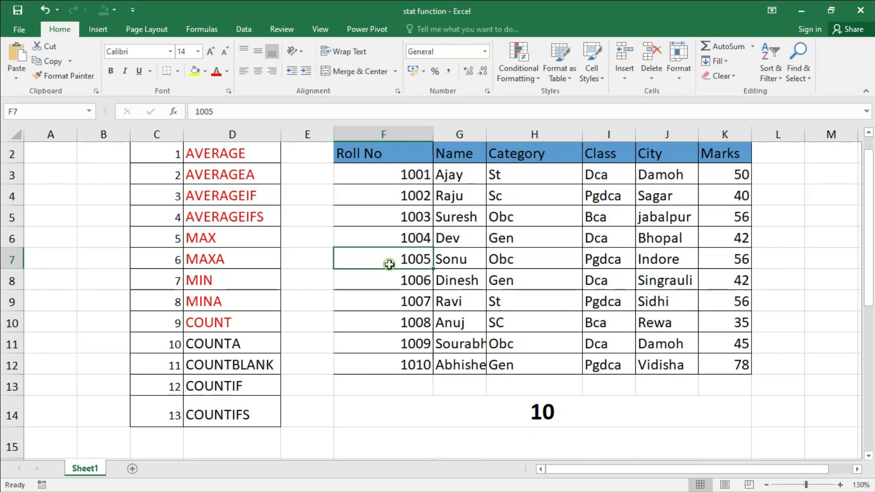
pyautogui.press('Delete')
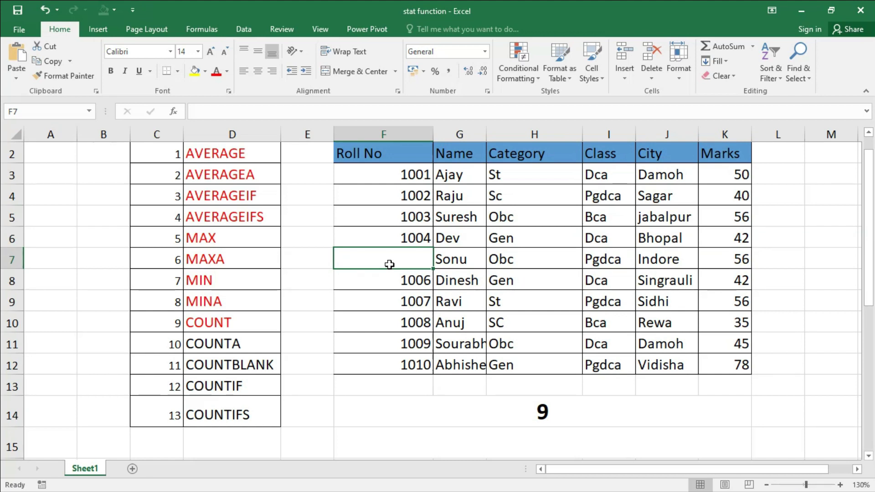
pyautogui.press('Up')
pyautogui.press('Delete')
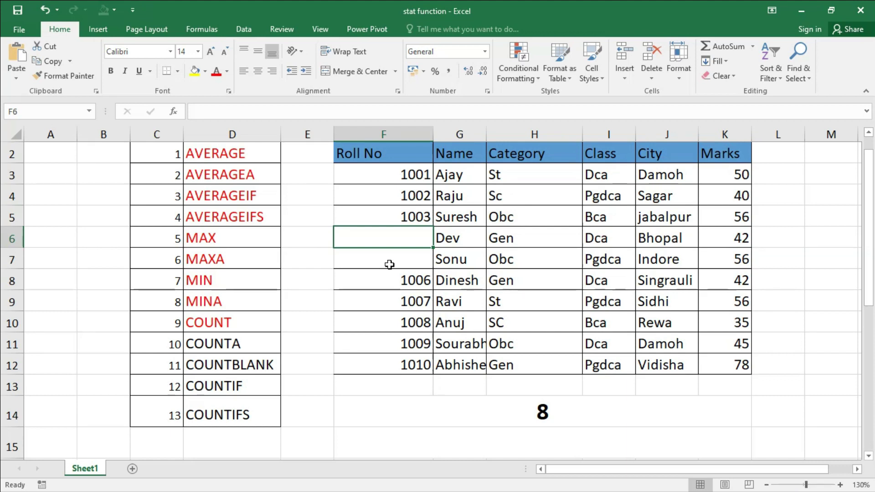
# Step: Enter add in F6, text in F7, a period in F8 and & in F9 of the Roll No column
pyautogui.write('add')
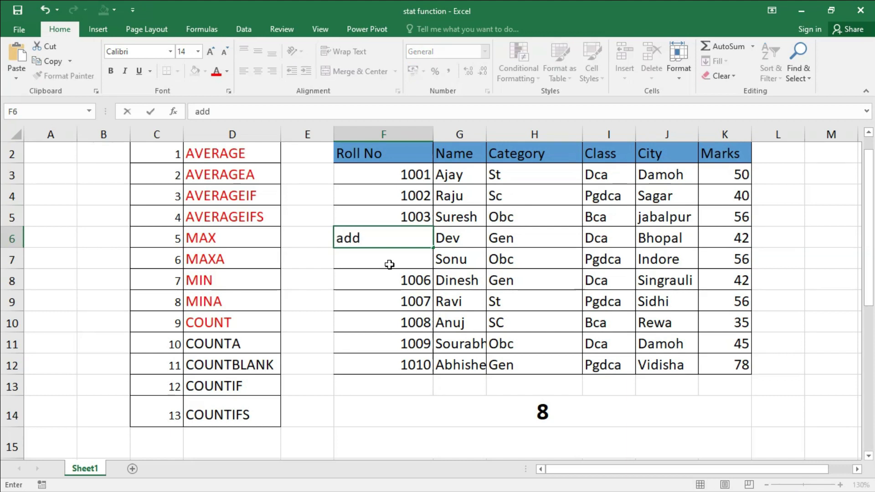
pyautogui.press('Return')
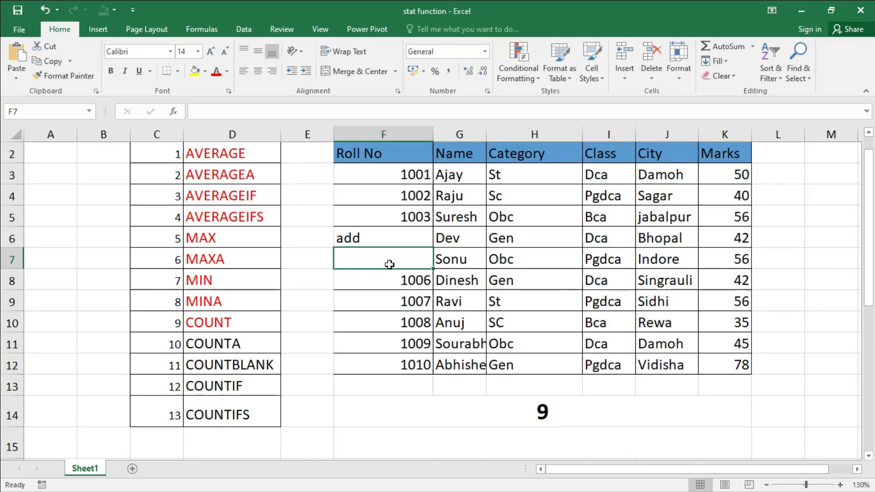
pyautogui.write('text')
pyautogui.press('Return')
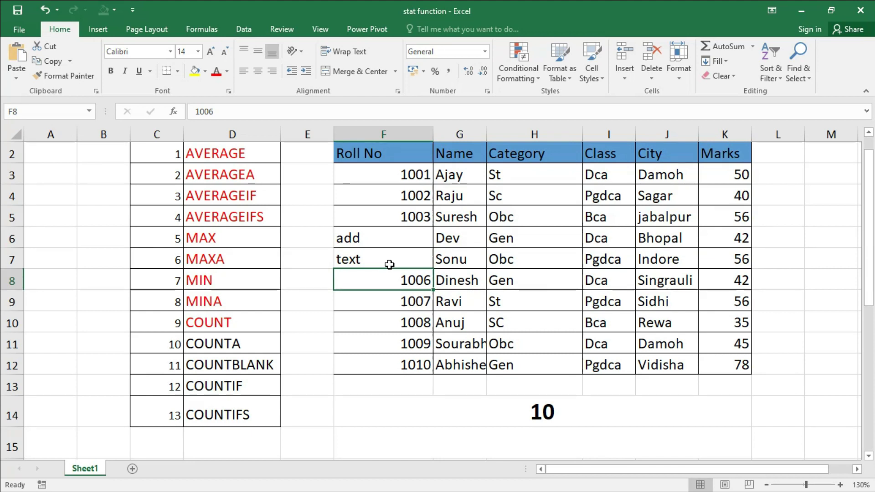
pyautogui.write('.')
pyautogui.press('Return')
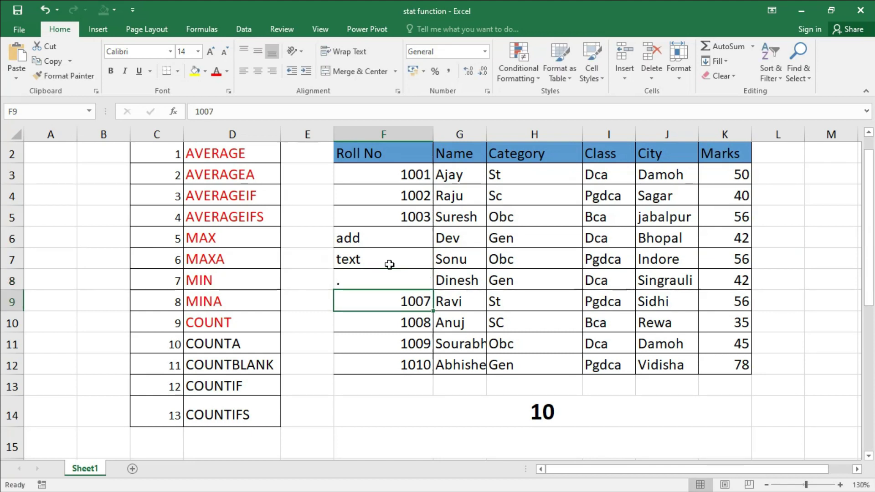
pyautogui.write('&')
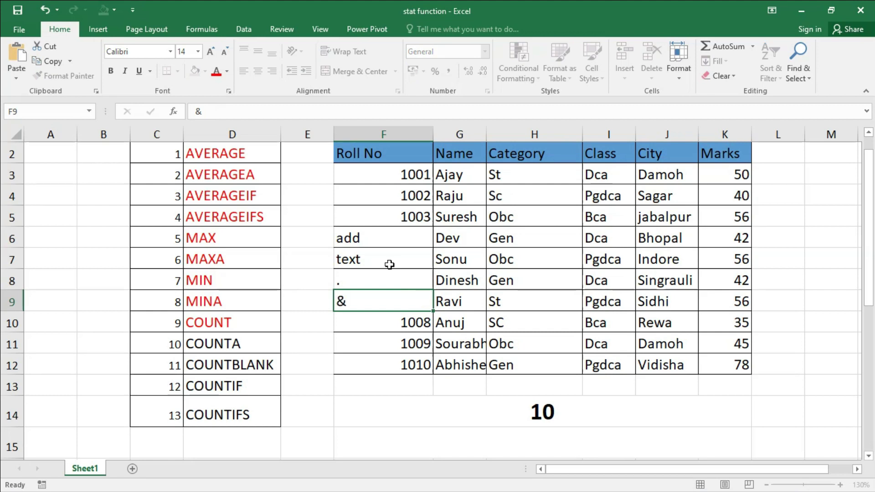
pyautogui.press('Return')
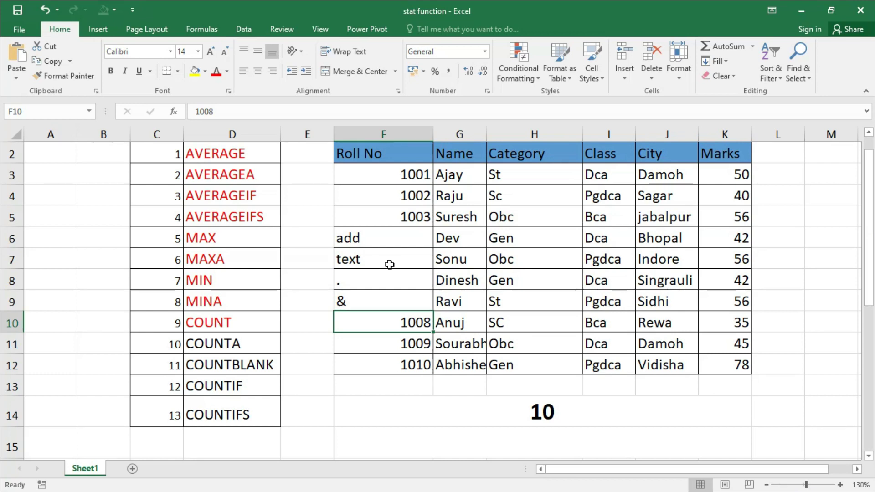
# Step: Colour the COUNTA entry in D11 red and clear the COUNTA formula from F14
pyautogui.click(274, 338)
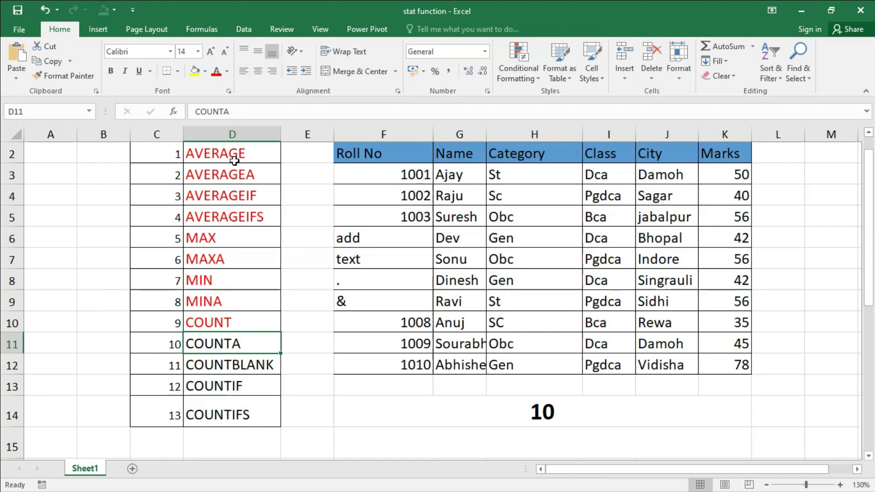
pyautogui.click(218, 72)
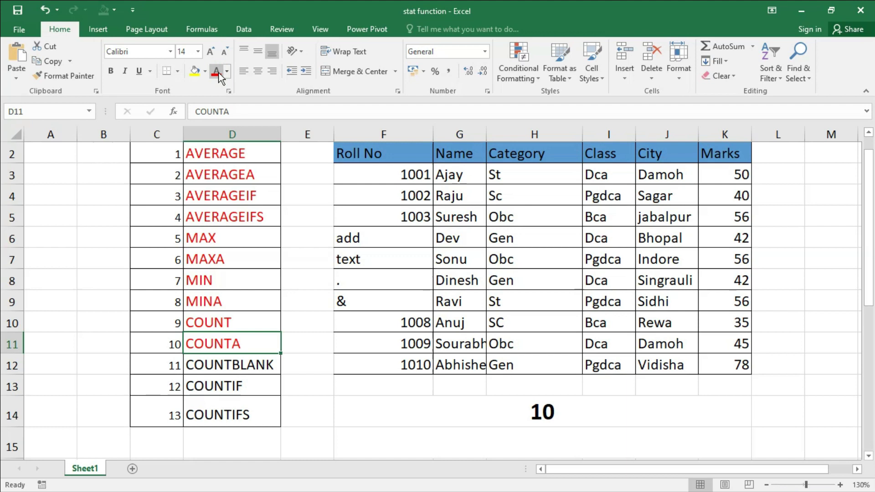
pyautogui.click(533, 414)
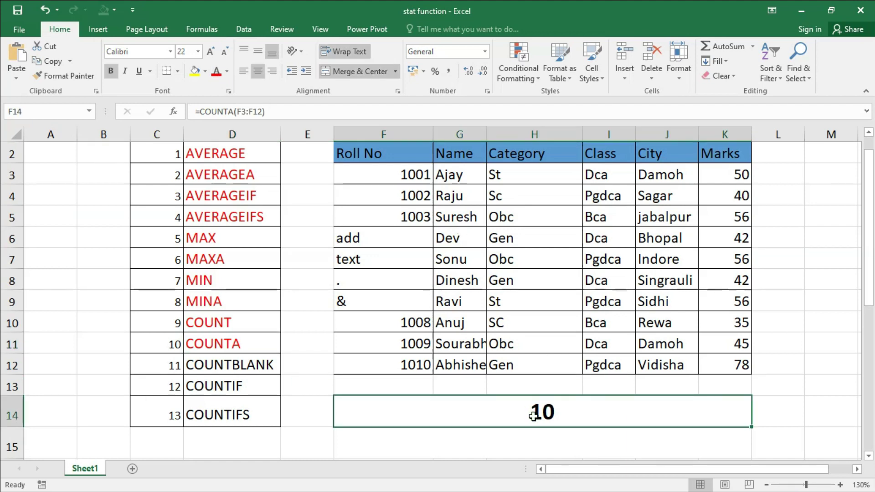
pyautogui.press('Delete')
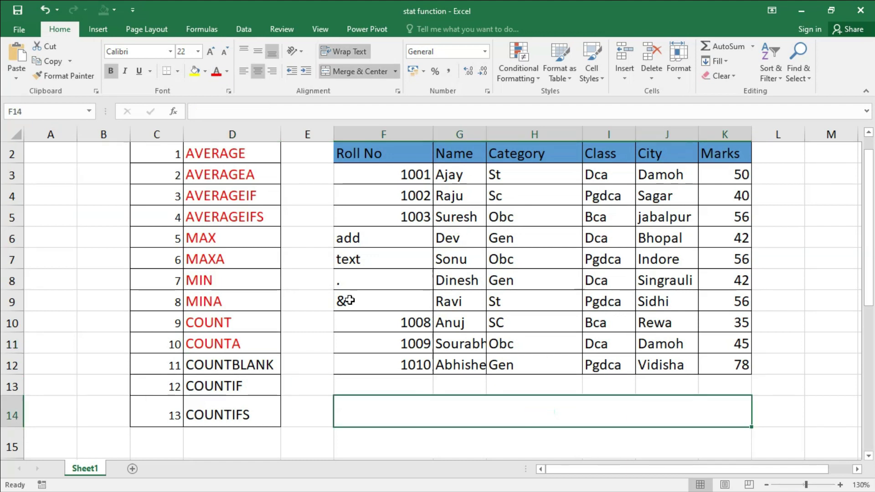
# Step: Undo the recent edits back through the test entries and cleared cells in F6:F9, restoring the original roll numbers
pyautogui.click(374, 239)
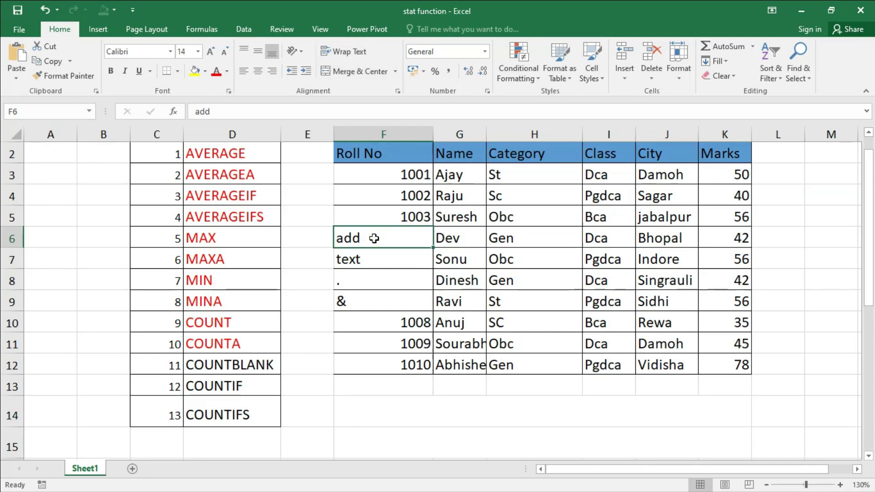
pyautogui.hotkey('ctrl', 'z')
pyautogui.hotkey('ctrl', 'z')
pyautogui.hotkey('ctrl', 'z')
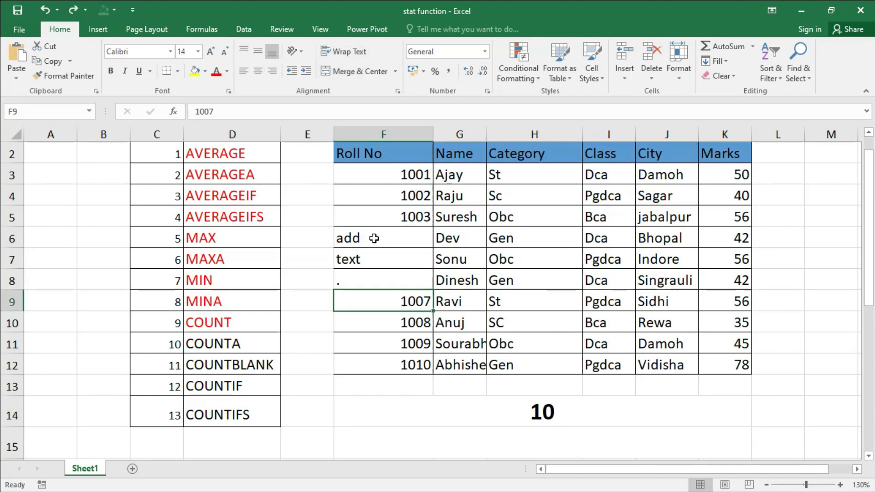
pyautogui.hotkey('ctrl', 'z')
pyautogui.hotkey('ctrl', 'z')
pyautogui.hotkey('ctrl', 'z')
pyautogui.hotkey('ctrl', 'z')
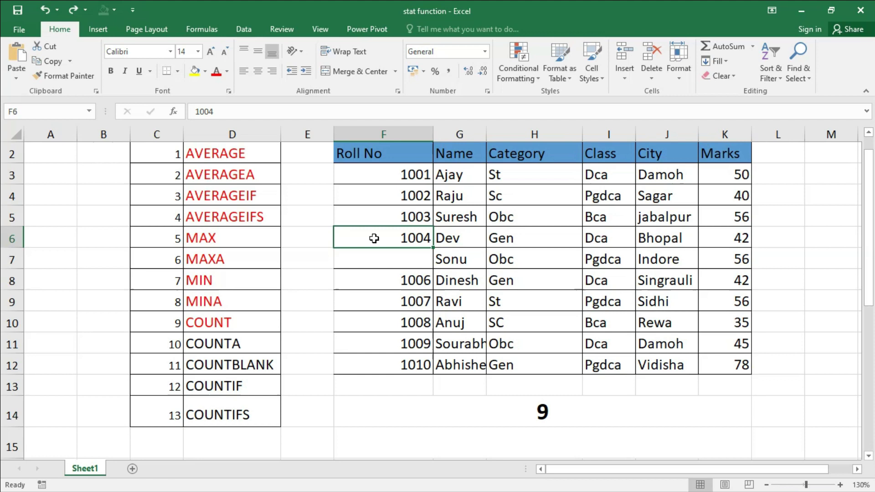
pyautogui.hotkey('ctrl', 'z')
# Step: Colour the COUNTA entry in D11 red and clear the COUNTA formula from F14
pyautogui.click(261, 348)
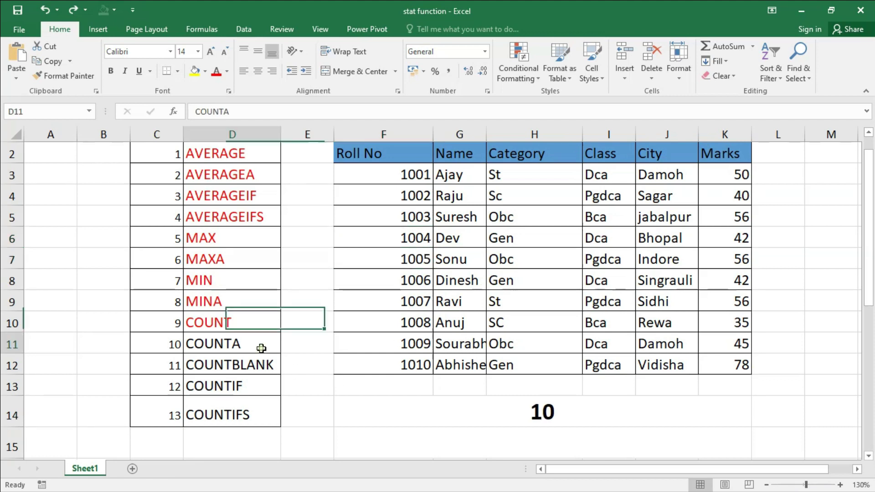
pyautogui.click(216, 71)
pyautogui.click(258, 365)
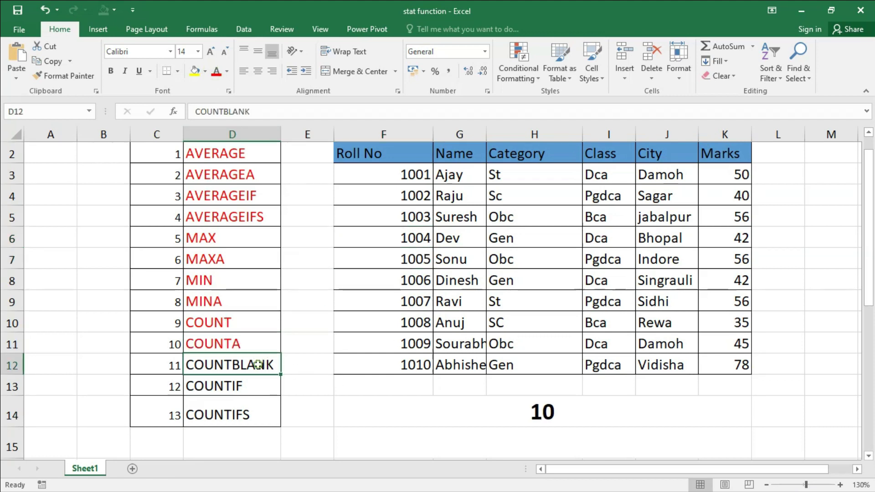
pyautogui.click(532, 414)
pyautogui.press('Delete')
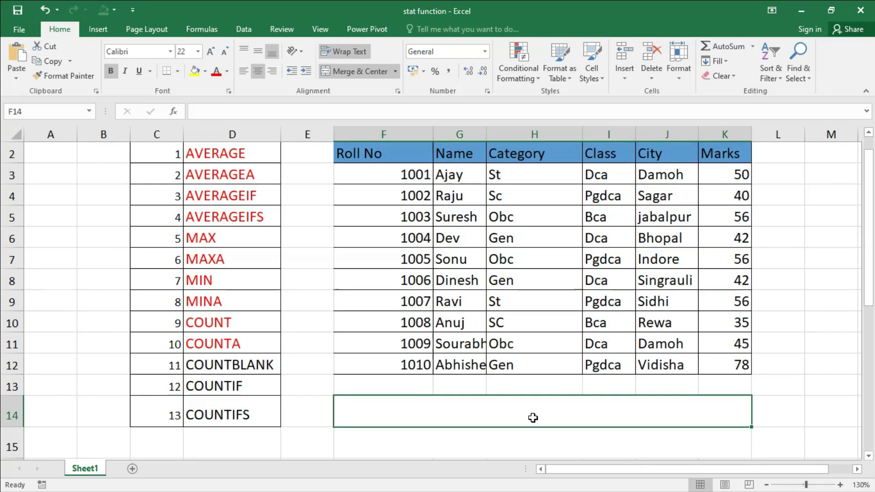
# Step: Enter the formula =COUNTBLANK(F3:F12) in F14 to count the empty Roll No cells
pyautogui.click(245, 363)
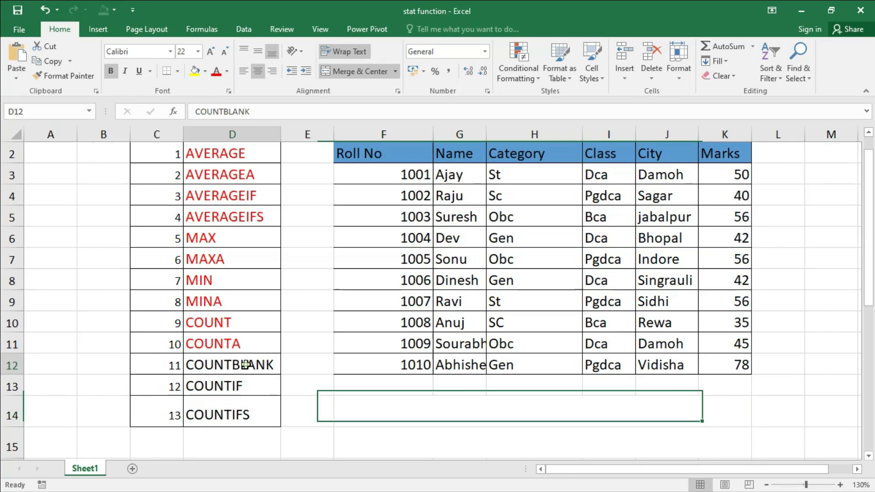
pyautogui.click(395, 412)
pyautogui.write('=count')
pyautogui.press('Down')
pyautogui.press('Down')
pyautogui.press('Tab')
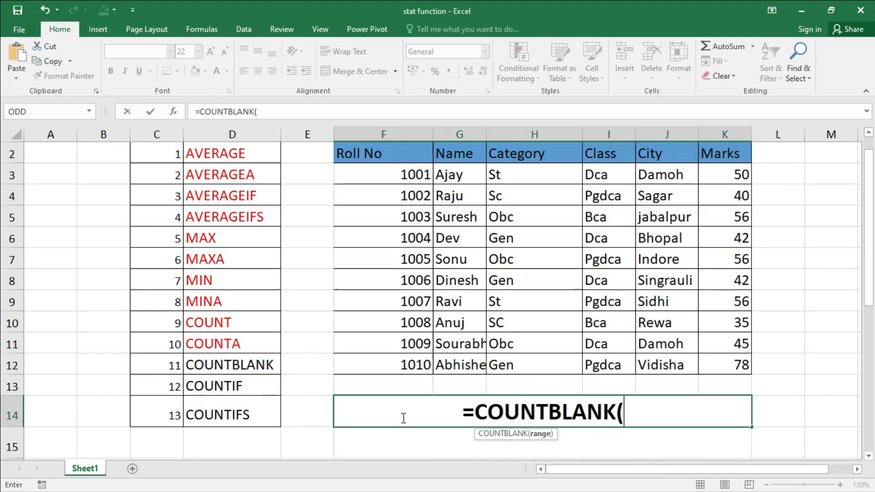
pyautogui.moveTo(381, 168); pyautogui.dragTo(394, 362)
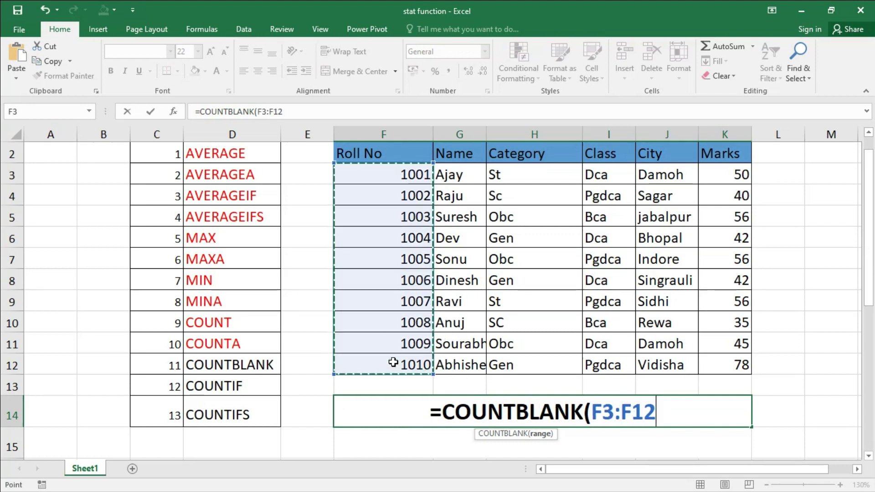
pyautogui.write(')')
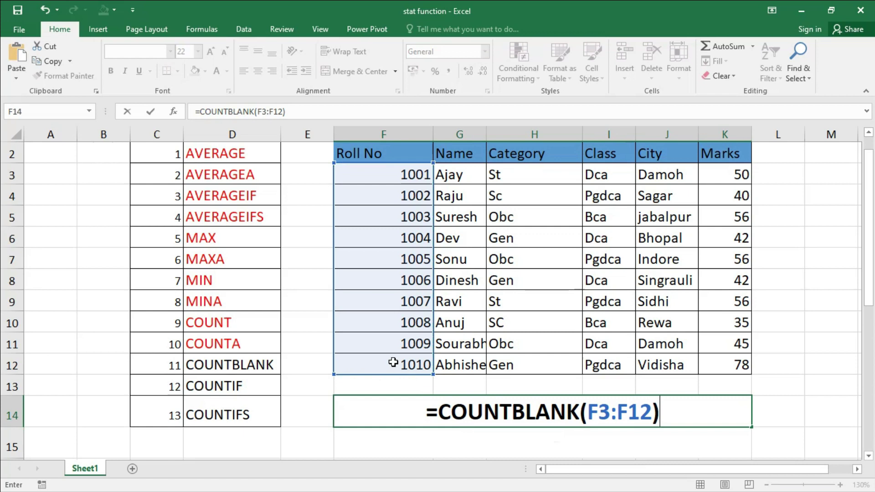
pyautogui.press('Return')
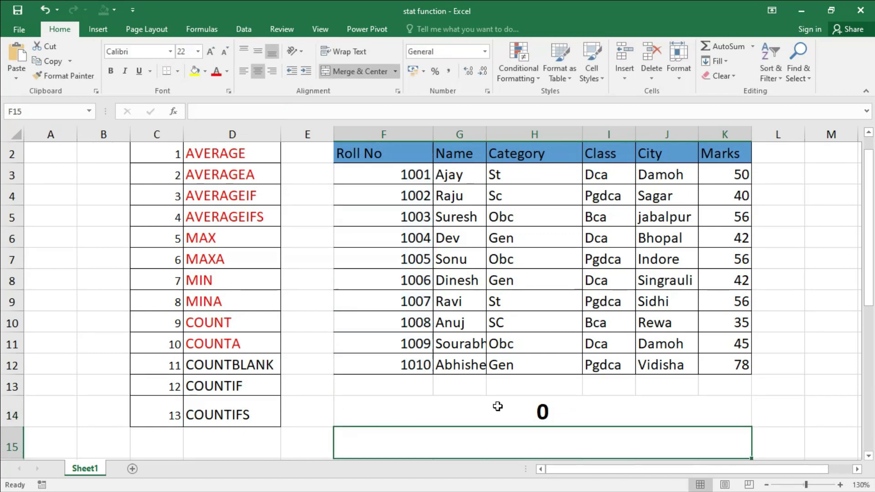
# Step: Clear the roll numbers in F6, F7, F8 and F9 one by one to test COUNTBLANK
pyautogui.click(408, 238)
pyautogui.press('Delete')
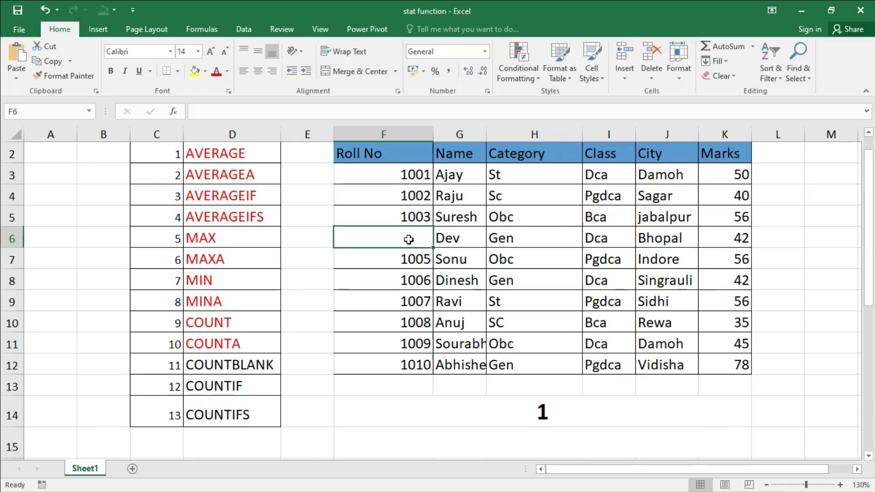
pyautogui.press('Down')
pyautogui.press('Delete')
pyautogui.press('Down')
pyautogui.press('Delete')
pyautogui.press('Down')
pyautogui.press('Delete')
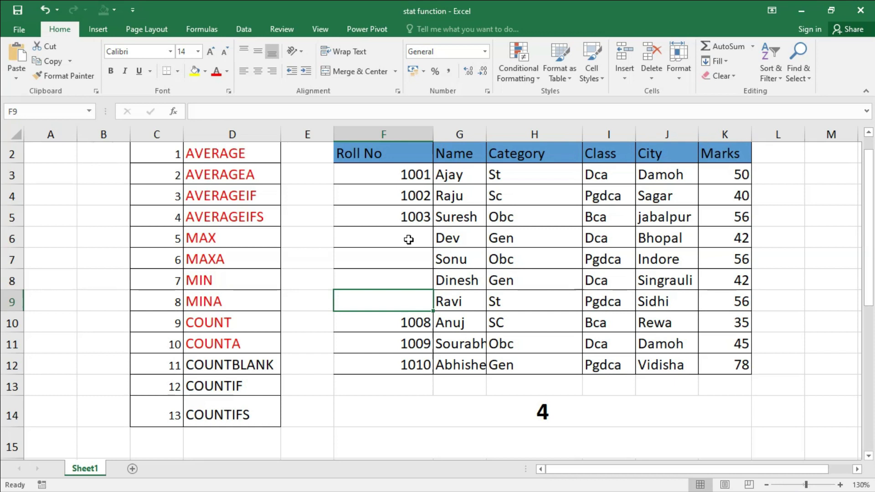
# Step: Undo the clearing of the four roll numbers in F6:F9
pyautogui.hotkey('ctrl', 'z')
pyautogui.hotkey('ctrl', 'z')
pyautogui.hotkey('ctrl', 'z')
pyautogui.hotkey('ctrl', 'z')
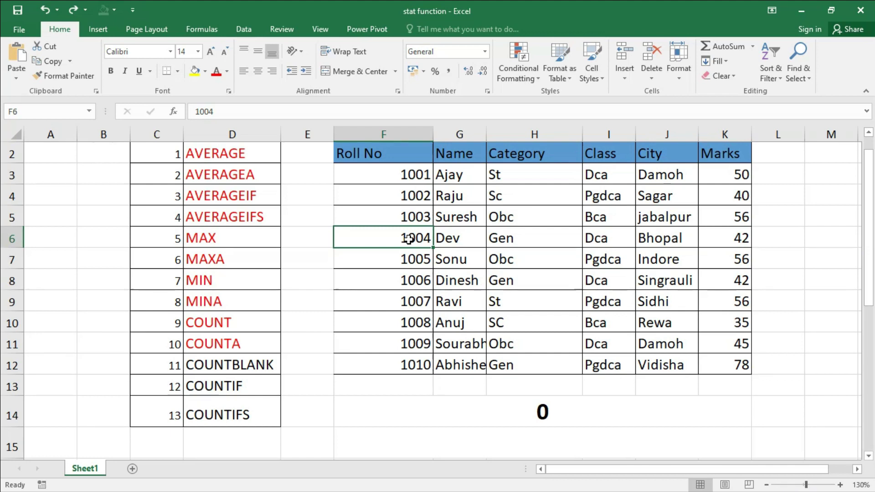
# Step: Clear the COUNTBLANK formula from F14 and colour the COUNTBLANK entry in D12 red
pyautogui.click(498, 410)
pyautogui.press('Delete')
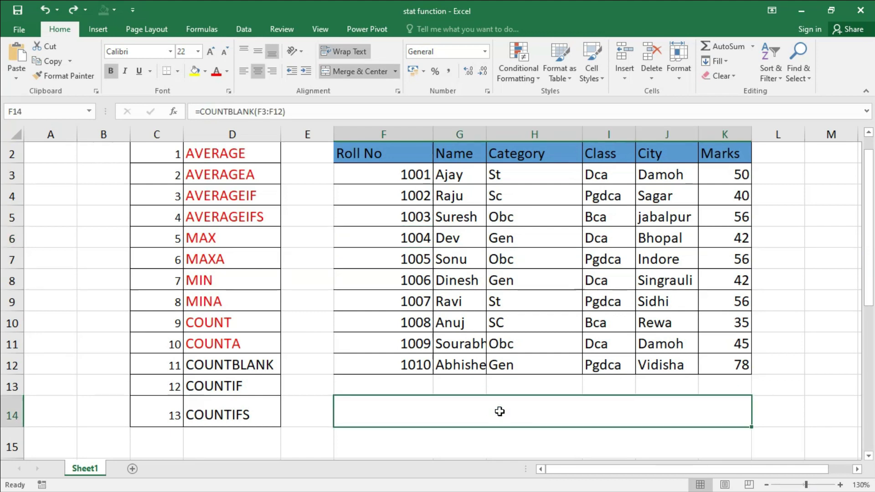
pyautogui.click(274, 362)
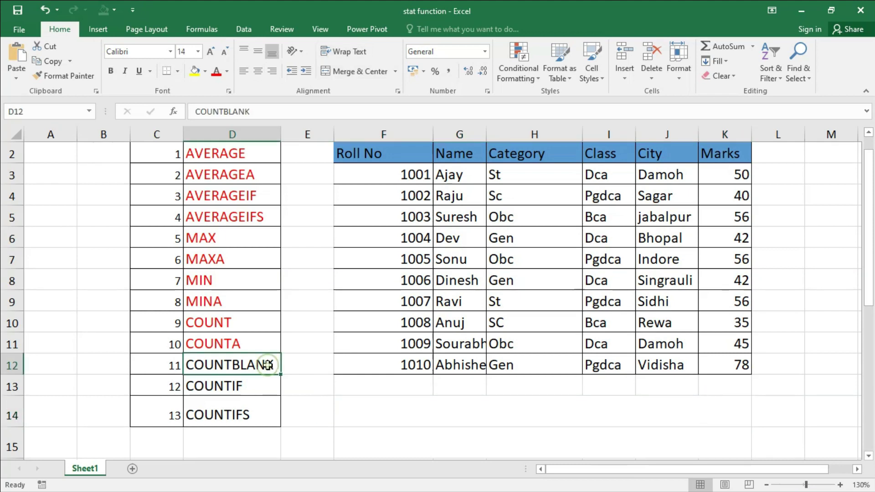
pyautogui.click(215, 74)
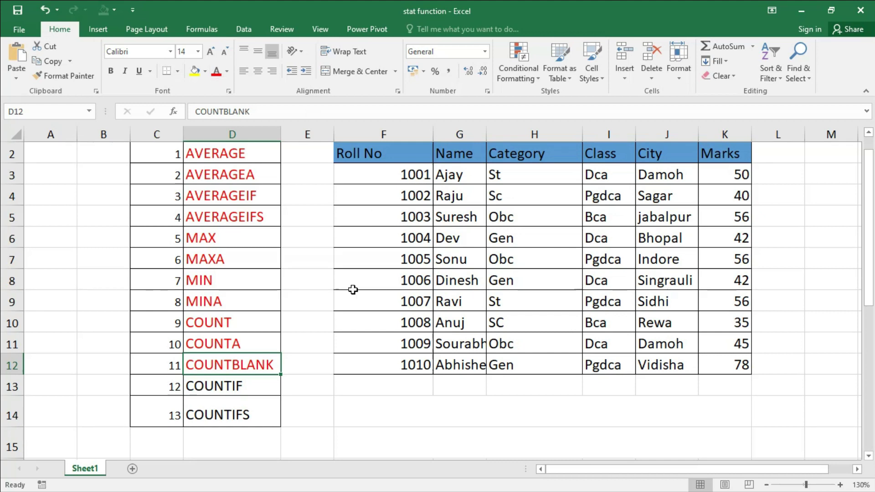
# Step: Enter the formula =COUNTIF(K3:K12,">50") in F14 to count the marks above 50
pyautogui.click(256, 391)
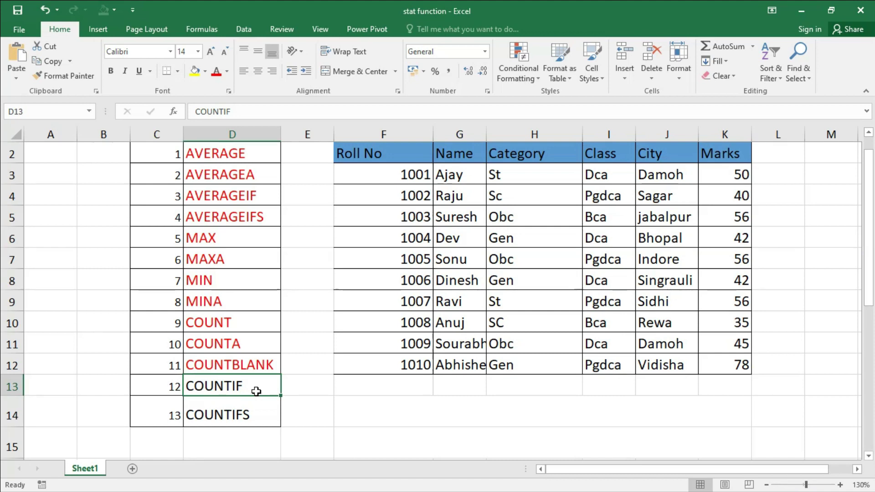
pyautogui.click(412, 418)
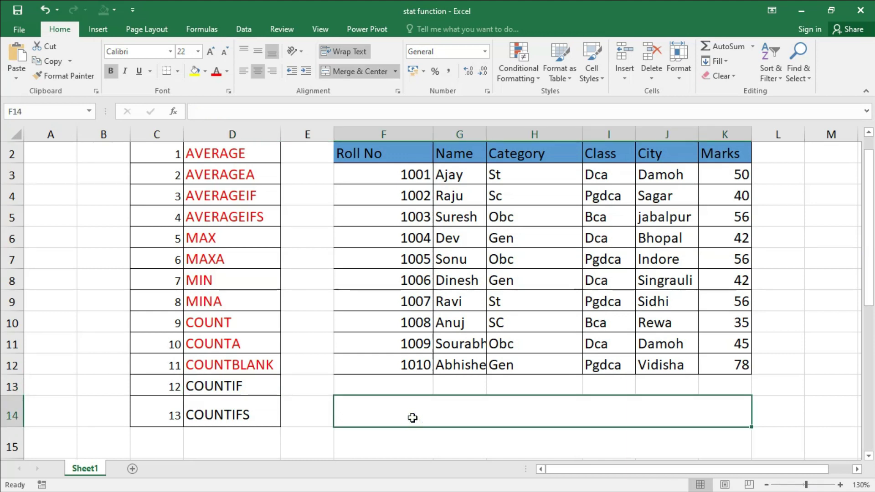
pyautogui.write('=counti')
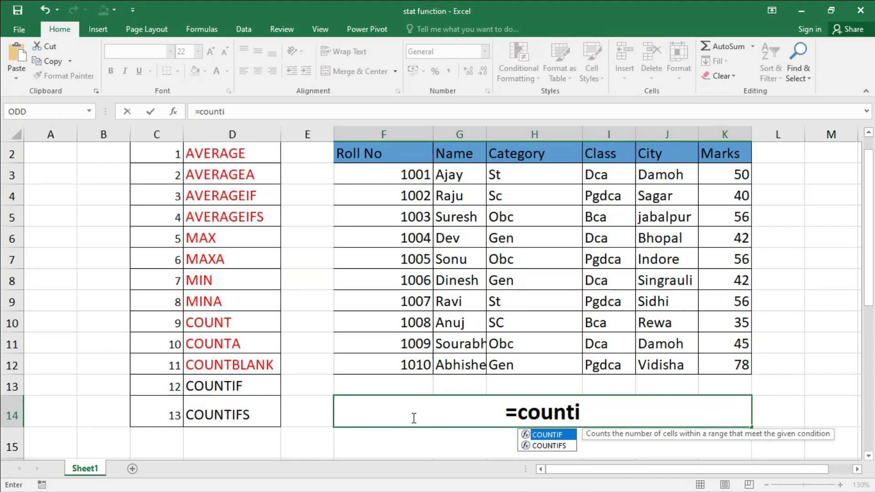
pyautogui.press('Tab')
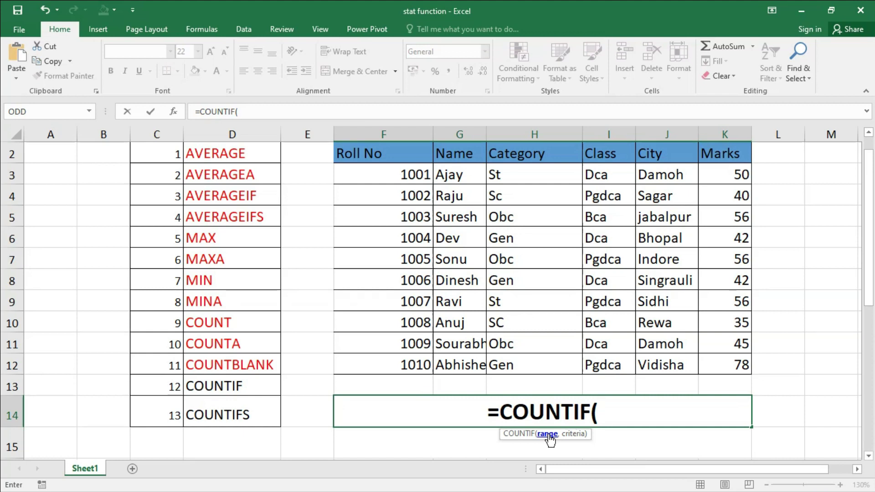
pyautogui.moveTo(735, 180); pyautogui.dragTo(733, 365)
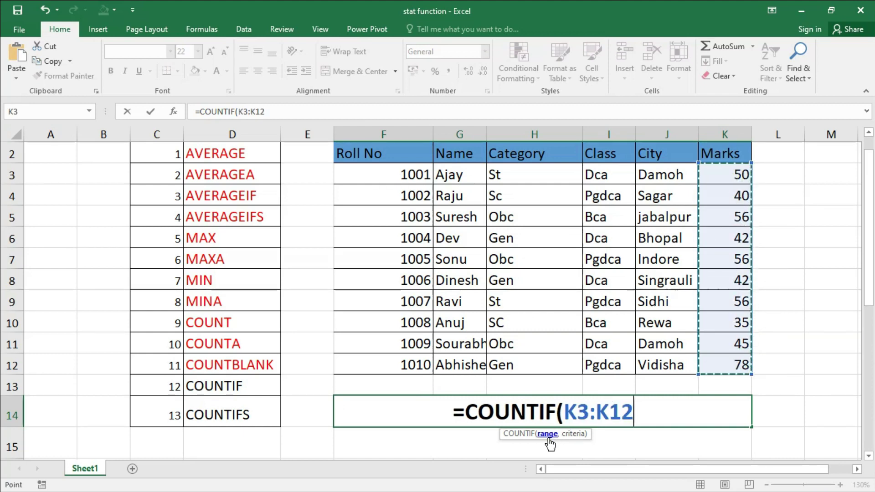
pyautogui.write(',')
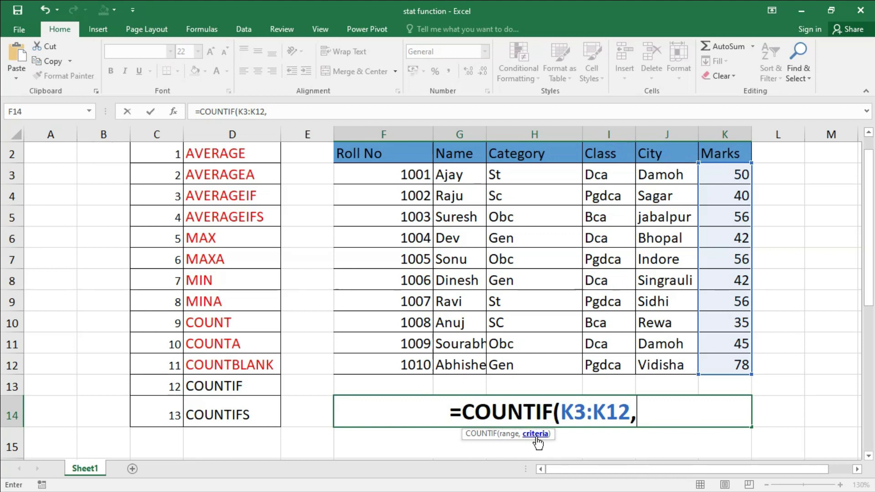
pyautogui.write('">50")')
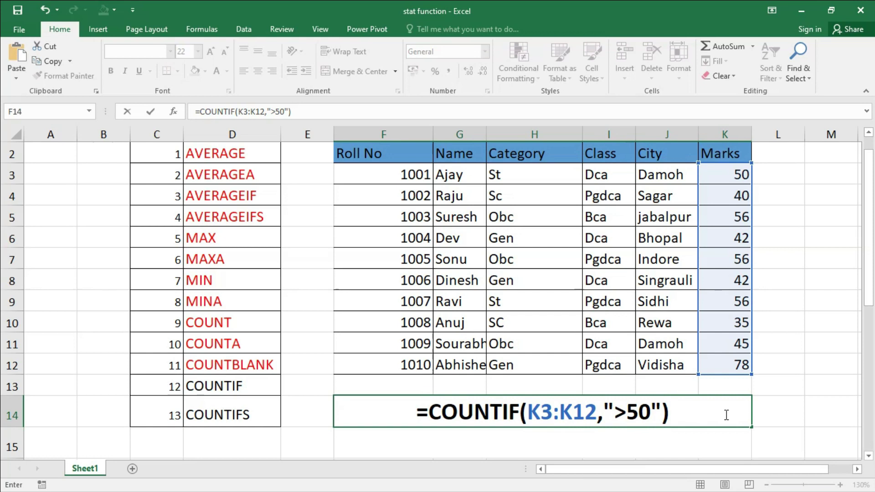
pyautogui.press('Return')
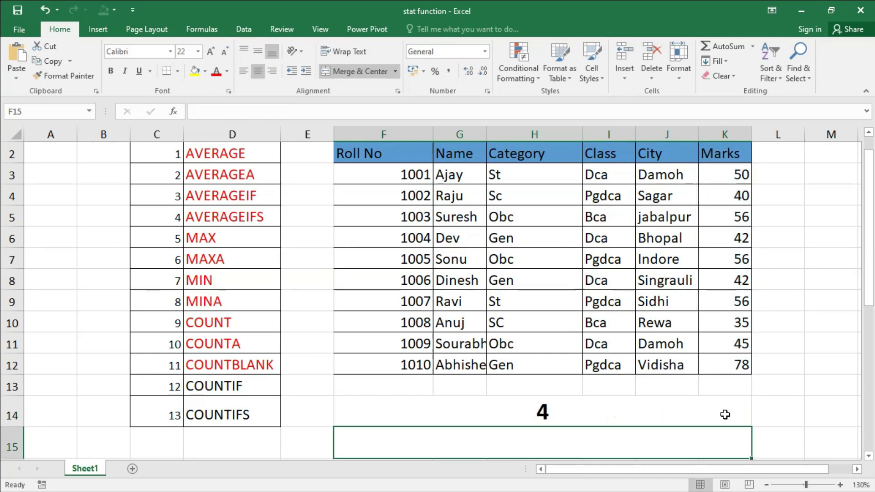
# Step: Change the COUNTIF criterion in F14 to ">=50" so that marks of exactly 50 are also counted
pyautogui.click(627, 418)
pyautogui.doubleClick(627, 419)
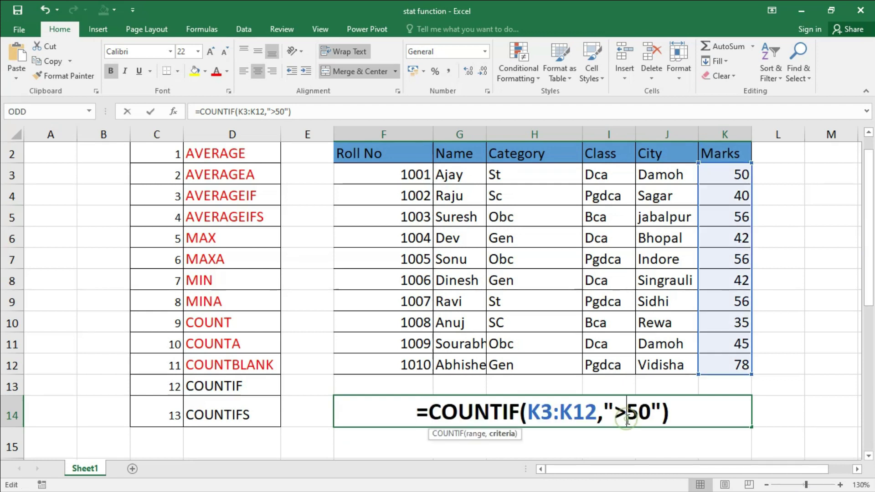
pyautogui.press('Return')
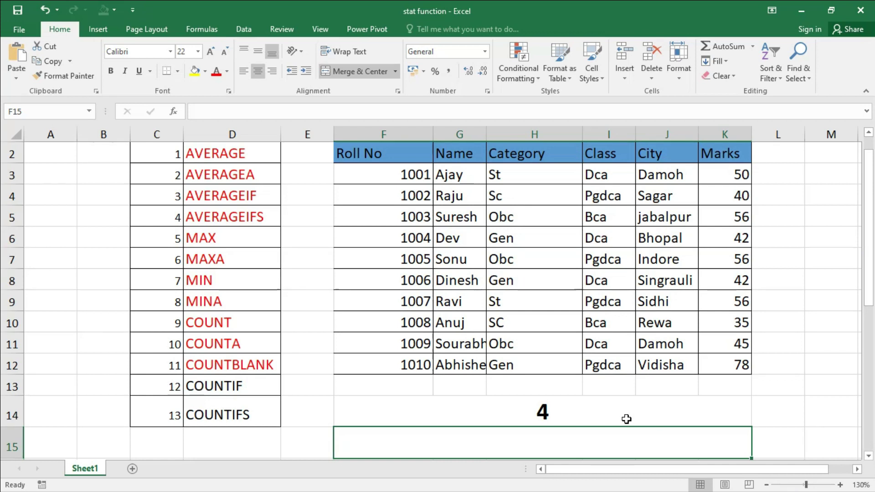
pyautogui.doubleClick(626, 419)
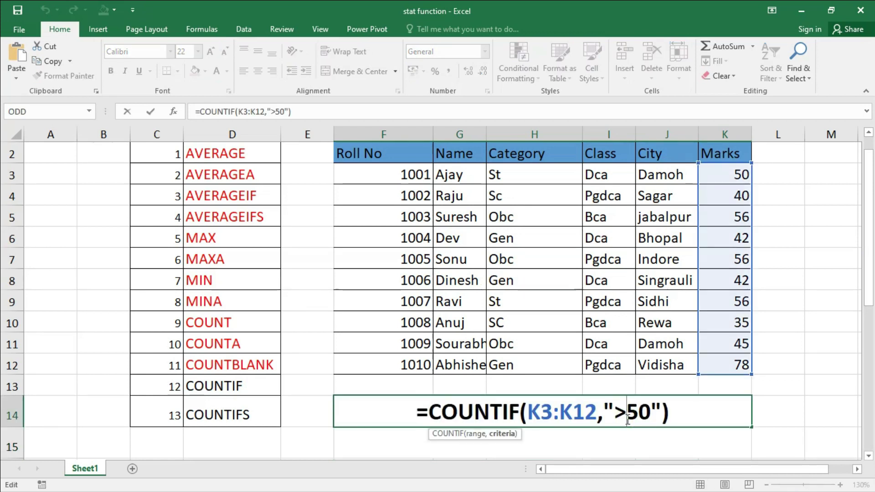
pyautogui.write('=')
pyautogui.press('Return')
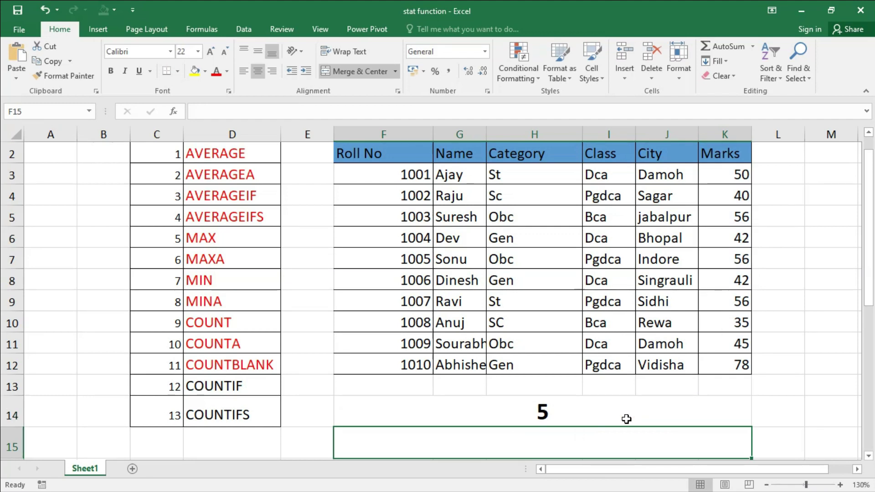
# Step: Colour the COUNTIF entry in D13 red and clear the COUNTIF formula from F14
pyautogui.doubleClick(627, 419)
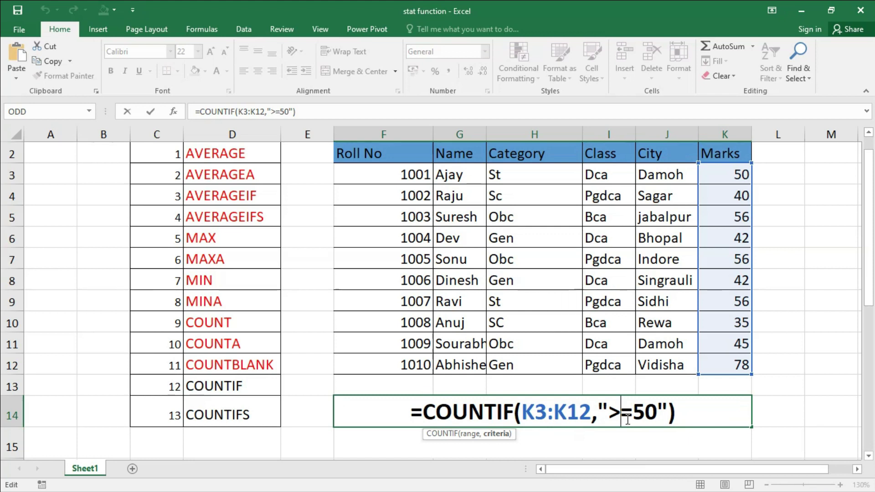
pyautogui.press('Return')
pyautogui.click(276, 385)
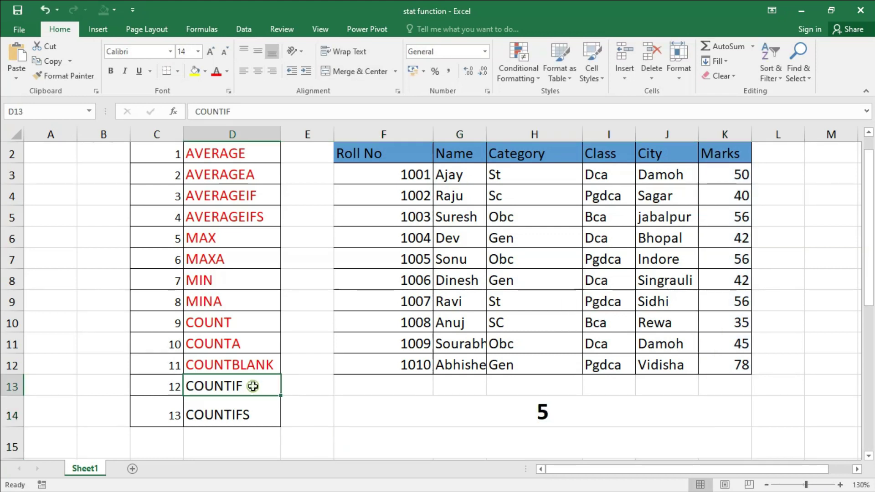
pyautogui.click(216, 72)
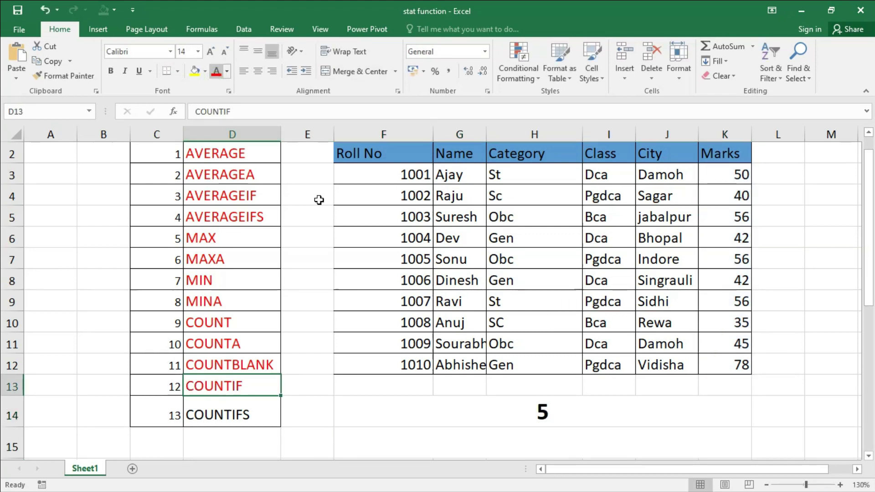
pyautogui.click(594, 411)
pyautogui.press('Delete')
# Step: Start a COUNTIFS formula in F14 with the Class range I3:I12 and "dca" as its first criterion
pyautogui.scroll(-1, 490, 380)
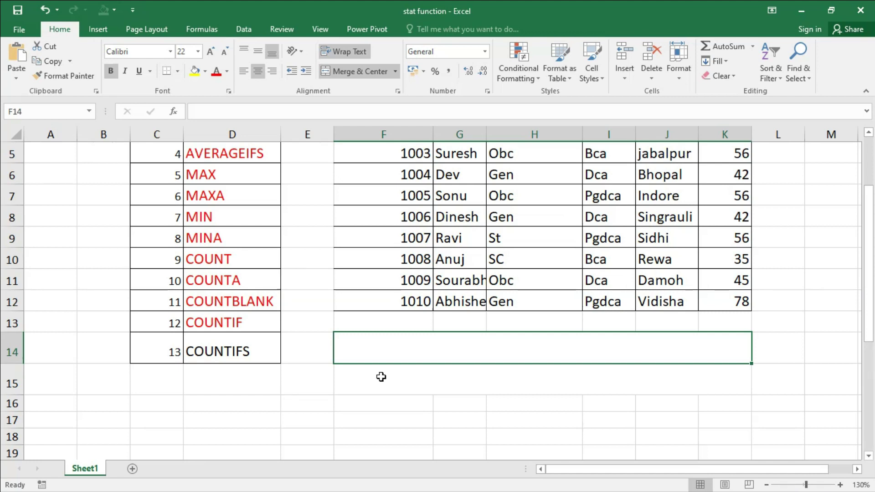
pyautogui.click(262, 354)
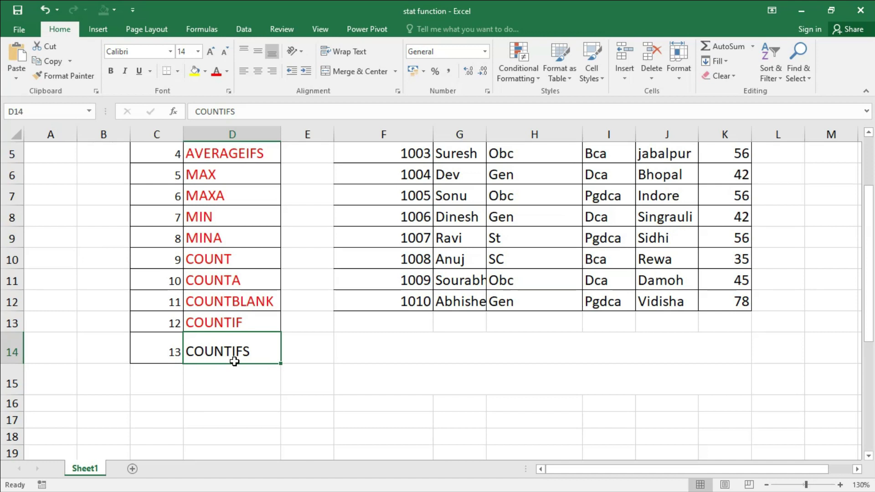
pyautogui.click(450, 354)
pyautogui.write('=c')
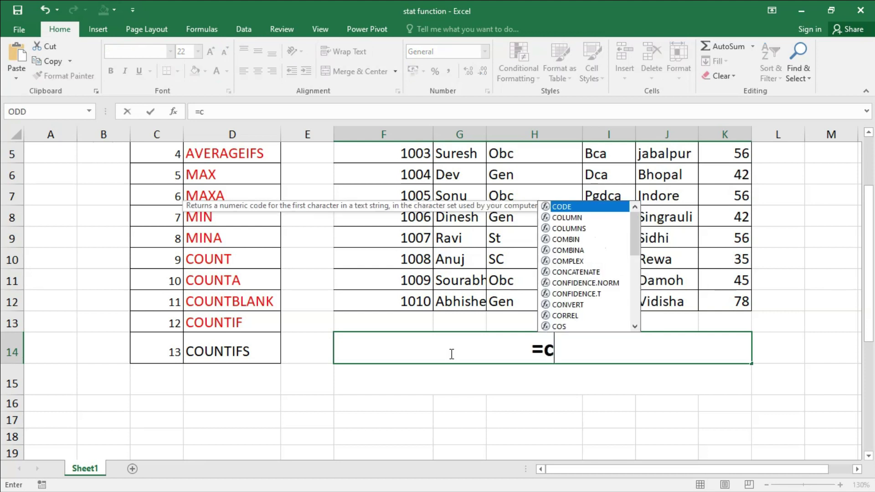
pyautogui.write('ounti')
pyautogui.press('Down')
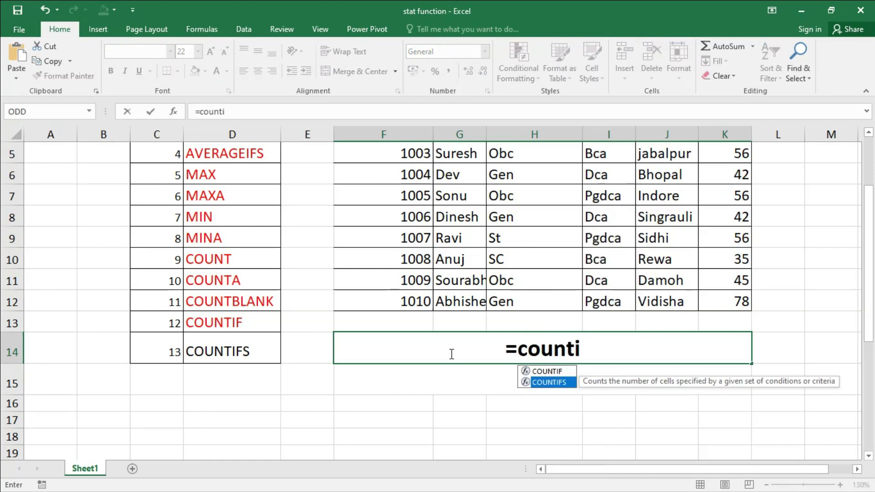
pyautogui.press('Tab')
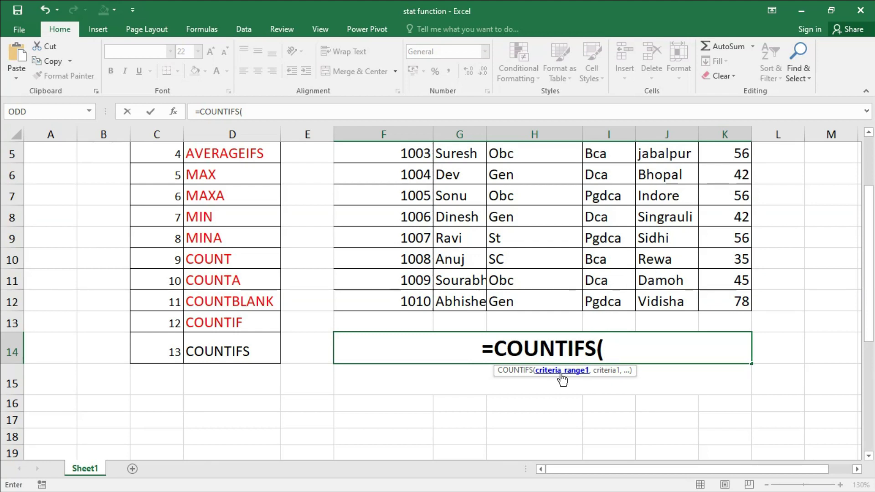
pyautogui.scroll(2, 562, 378)
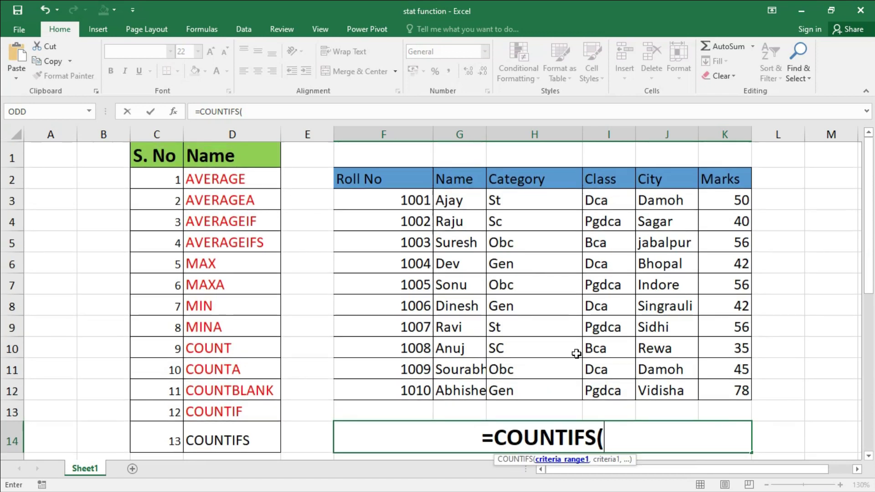
pyautogui.moveTo(608, 200); pyautogui.dragTo(611, 389)
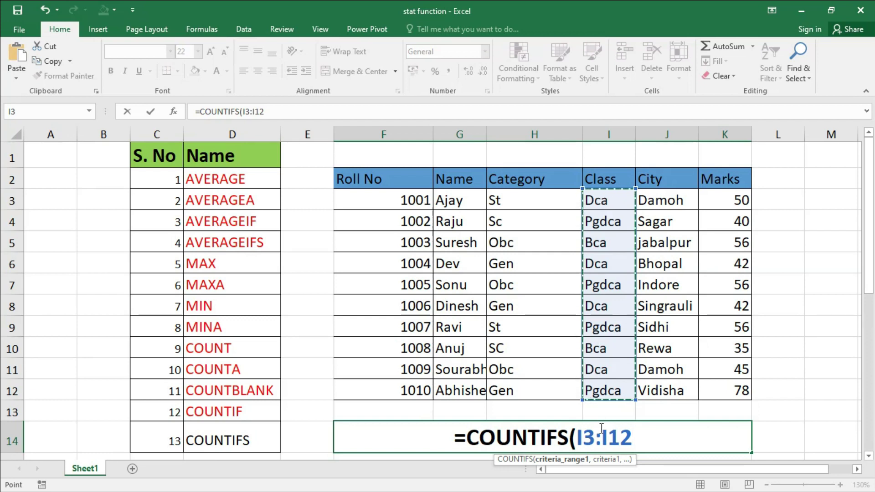
pyautogui.write(',')
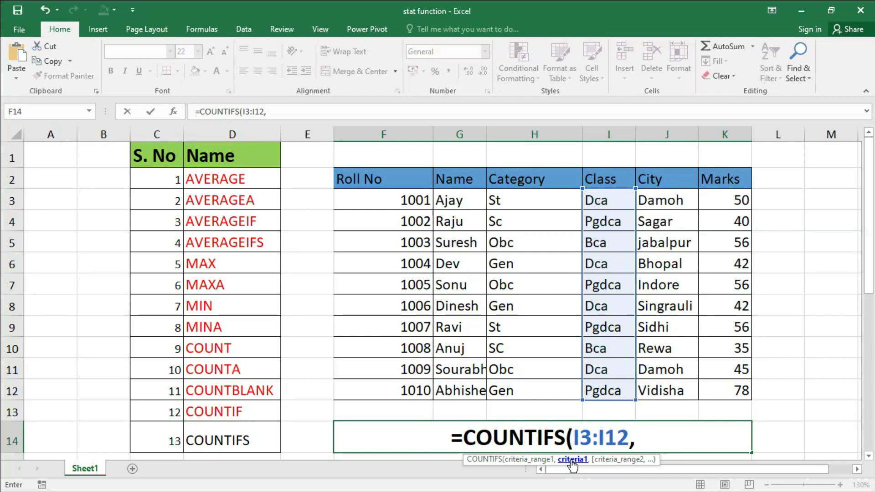
pyautogui.write('"')
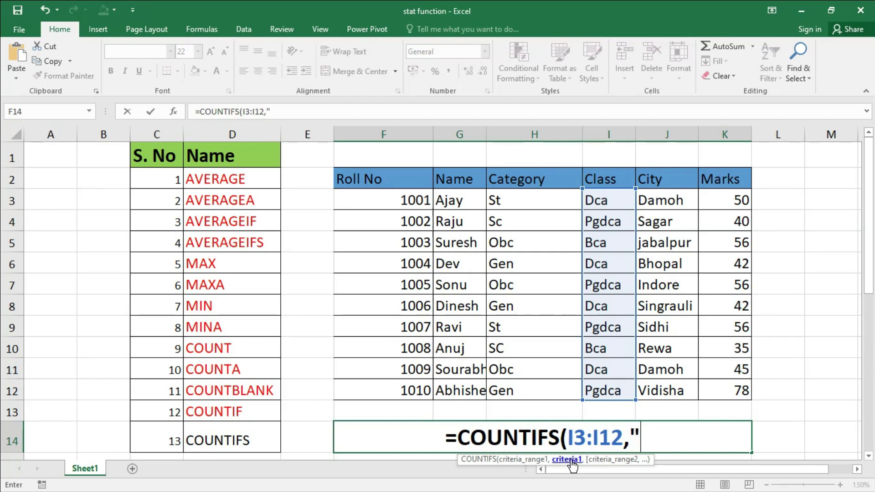
pyautogui.write('dca"')
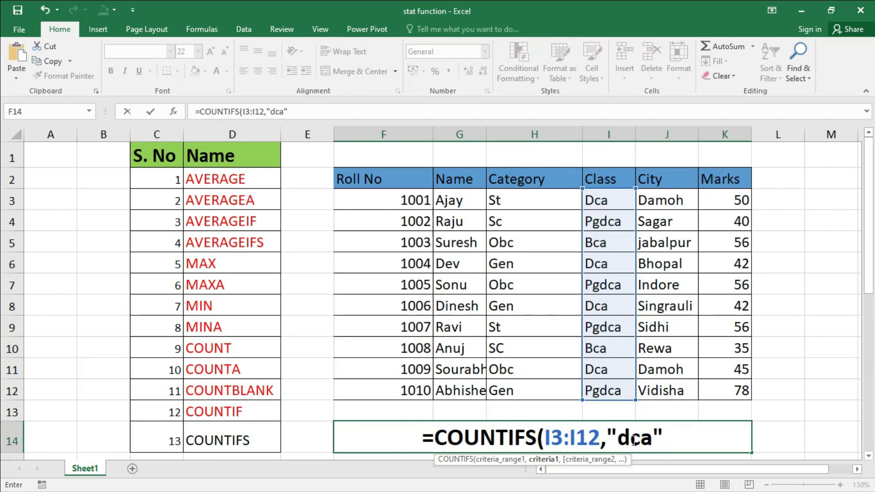
# Step: Complete the COUNTIFS formula in F14 with the Category range H3:H12 and "gen" as its second criterion
pyautogui.write(',')
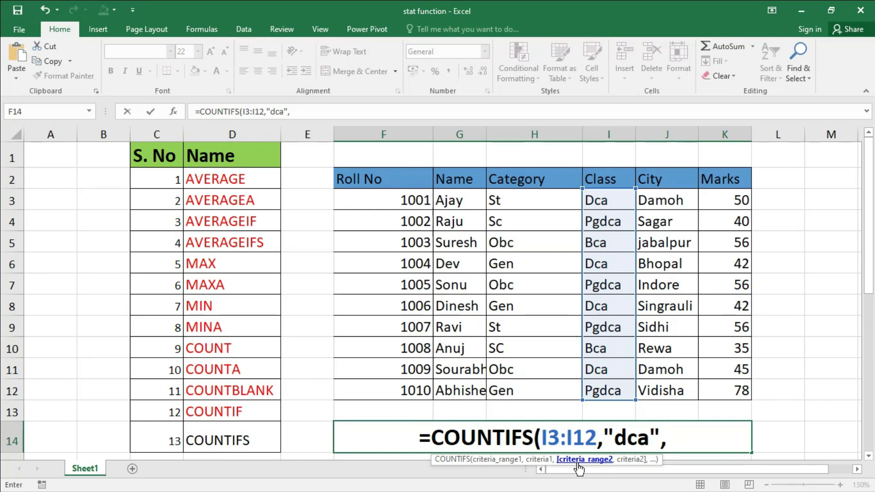
pyautogui.moveTo(523, 196); pyautogui.dragTo(521, 395)
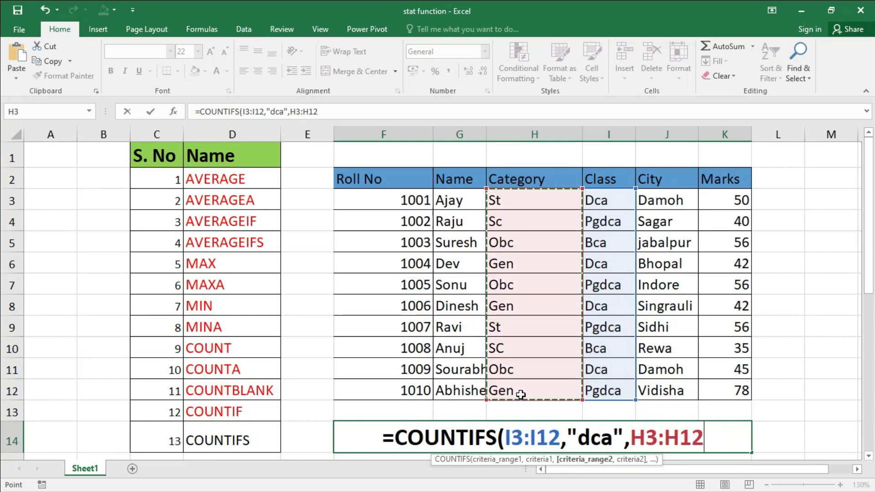
pyautogui.write(',')
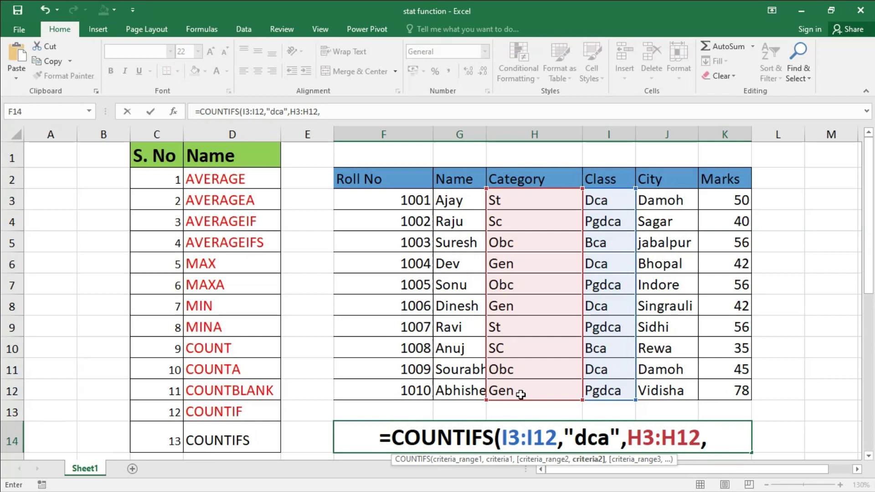
pyautogui.write('"')
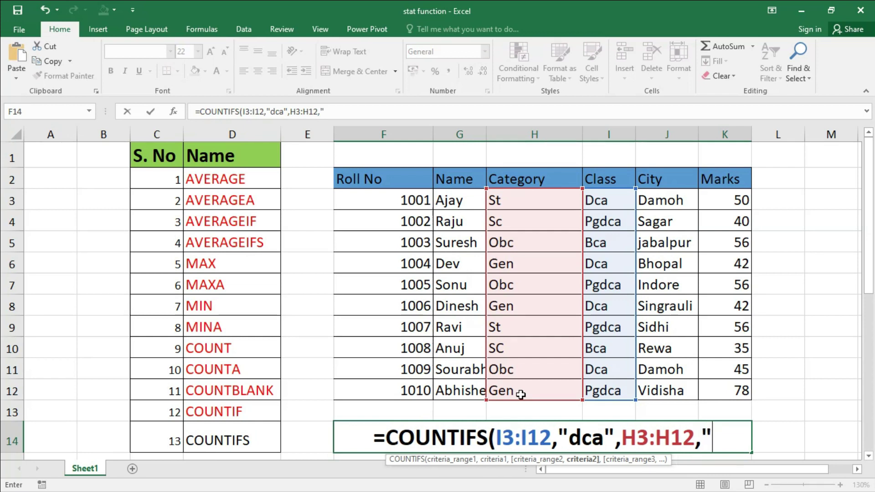
pyautogui.write('gen')
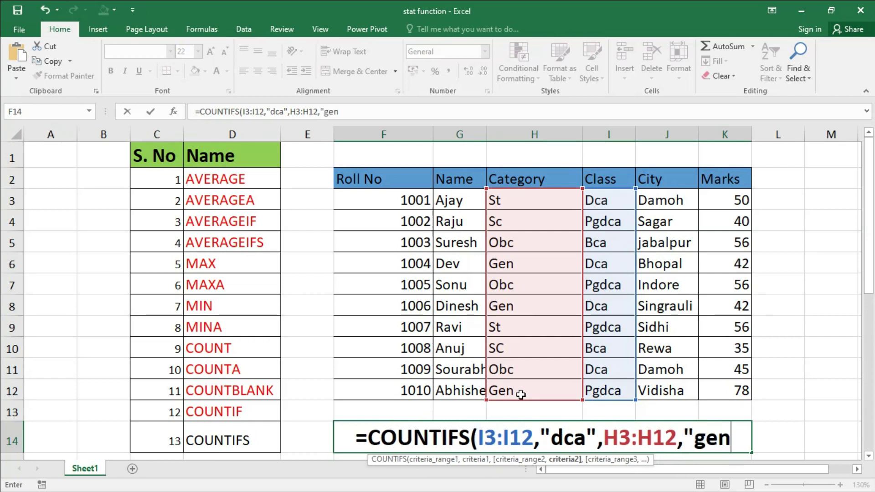
pyautogui.write('"')
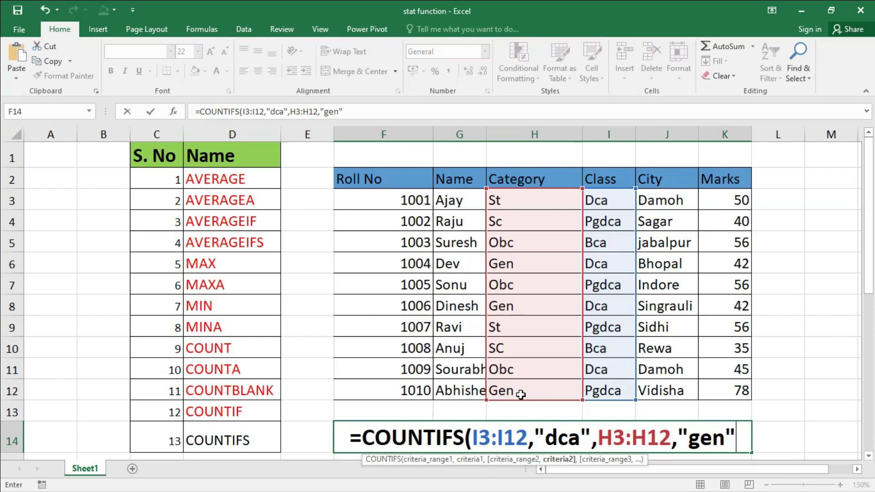
pyautogui.write(')')
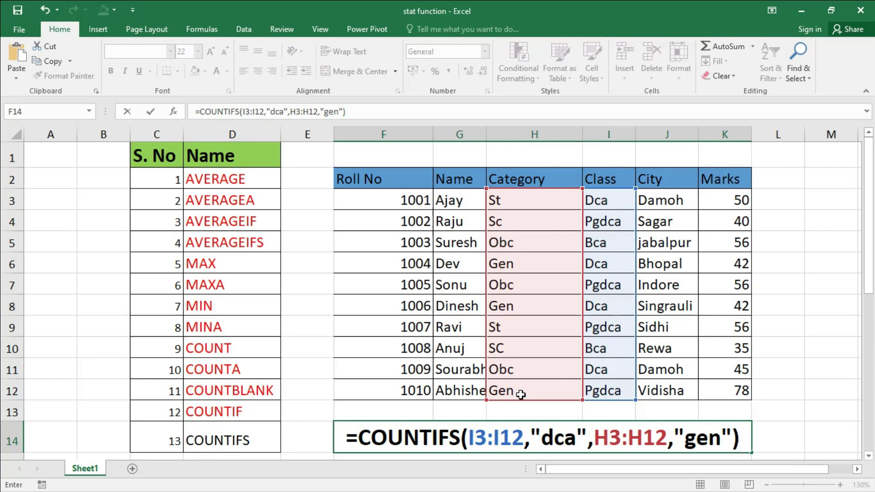
pyautogui.press('Return')
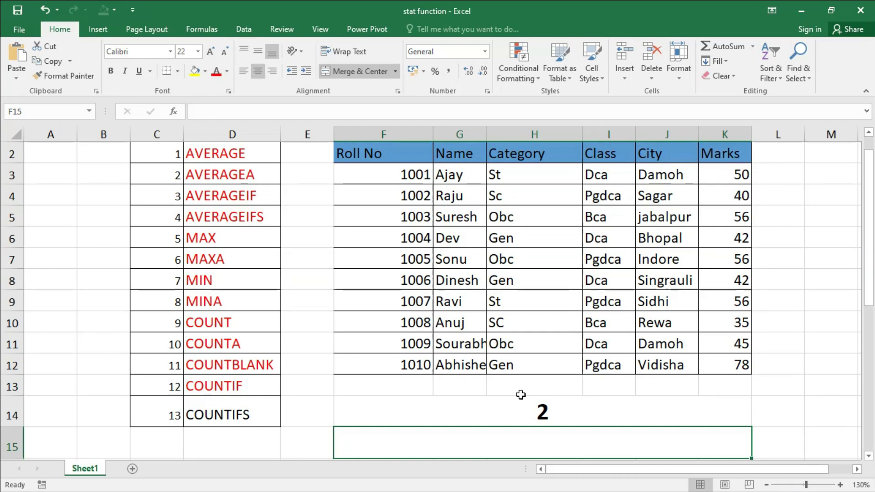
# Step: Review the ranges and criteria of the COUNTIFS formula in F14
pyautogui.click(521, 395)
pyautogui.doubleClick(713, 414)
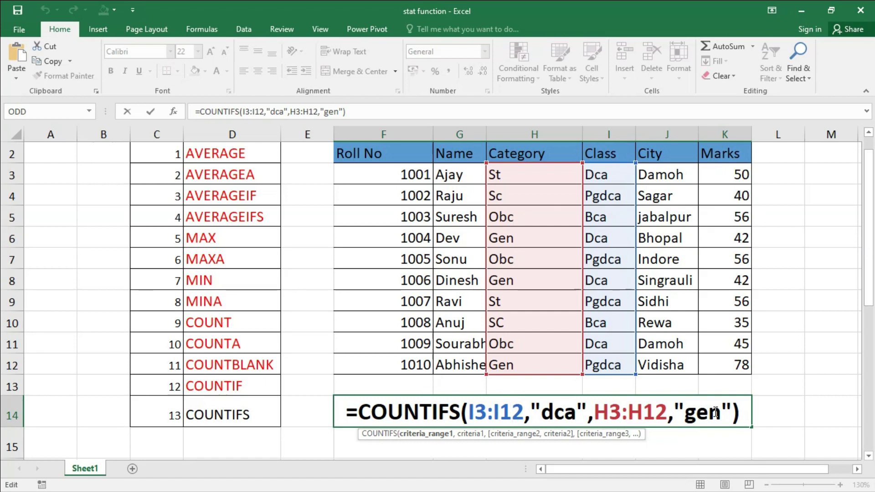
pyautogui.press('Return')
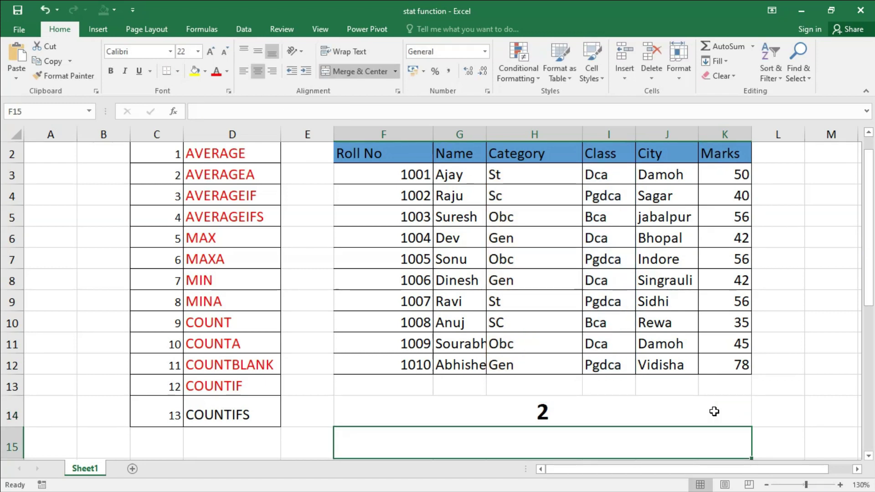
# Step: Colour the COUNTIFS entry in D14 red
pyautogui.click(255, 412)
pyautogui.click(216, 71)
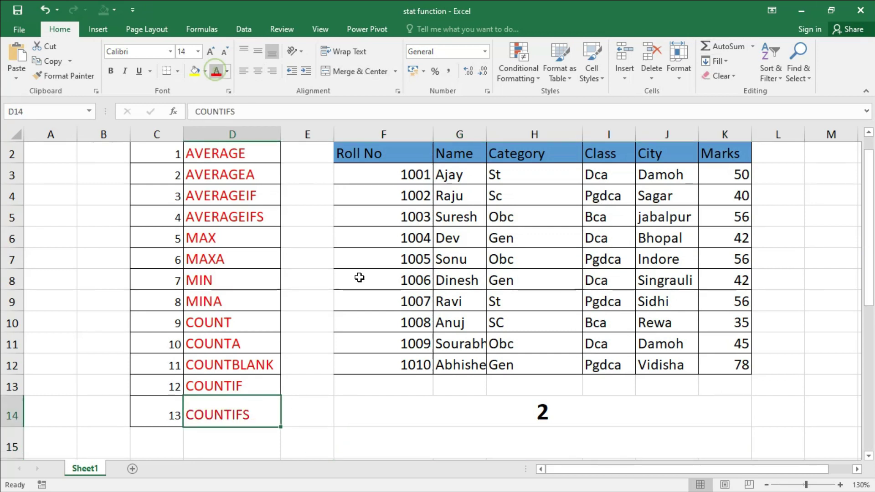
pyautogui.click(316, 407)
pyautogui.scroll(1, 316, 407)
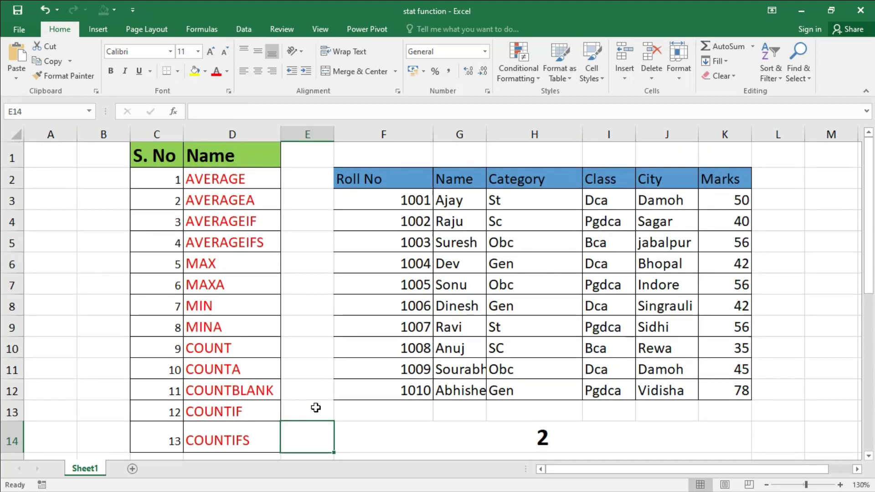